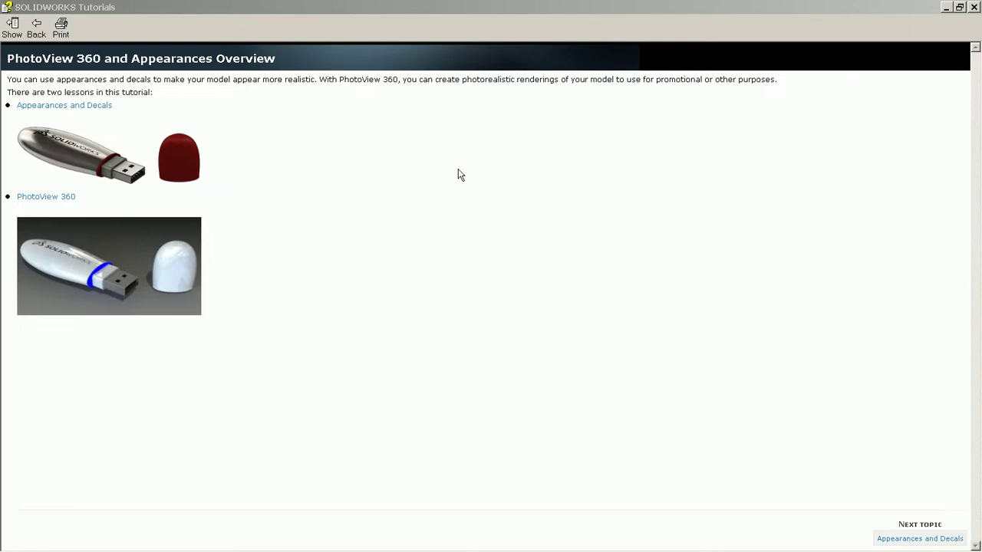
Browse the Tutorials to the PhotoView 360 and Appearances overview and open Appearances and Decals
click(107, 116)
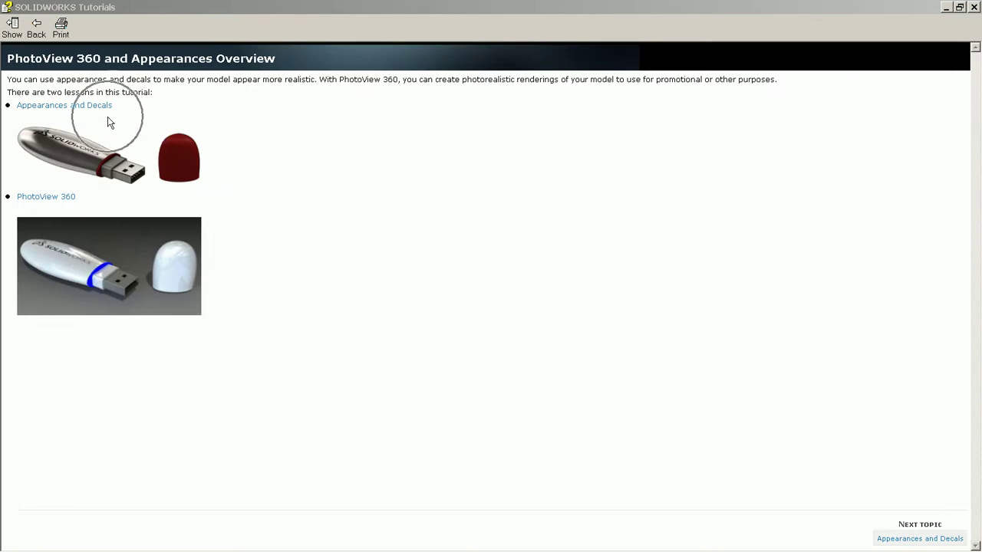
click(66, 69)
click(103, 87)
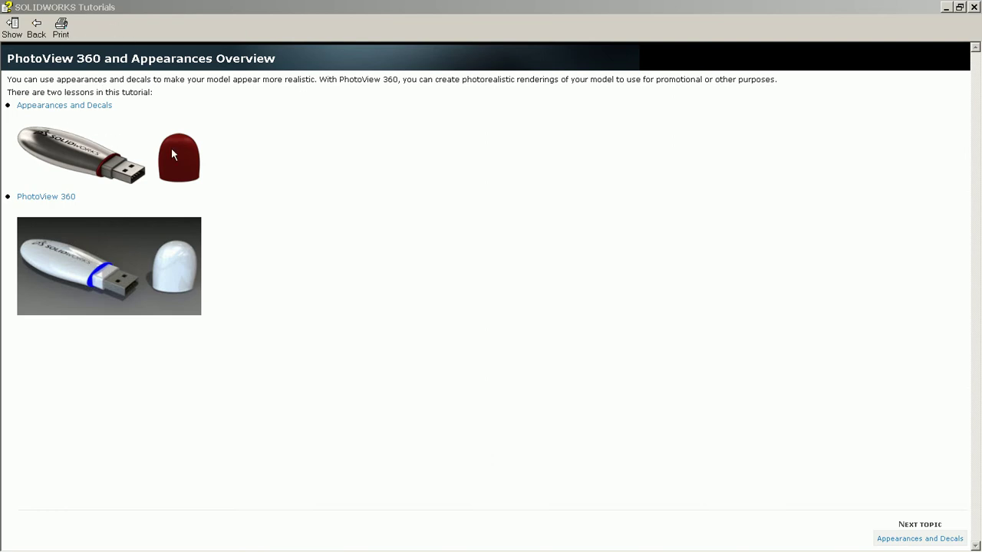
click(106, 164)
click(39, 112)
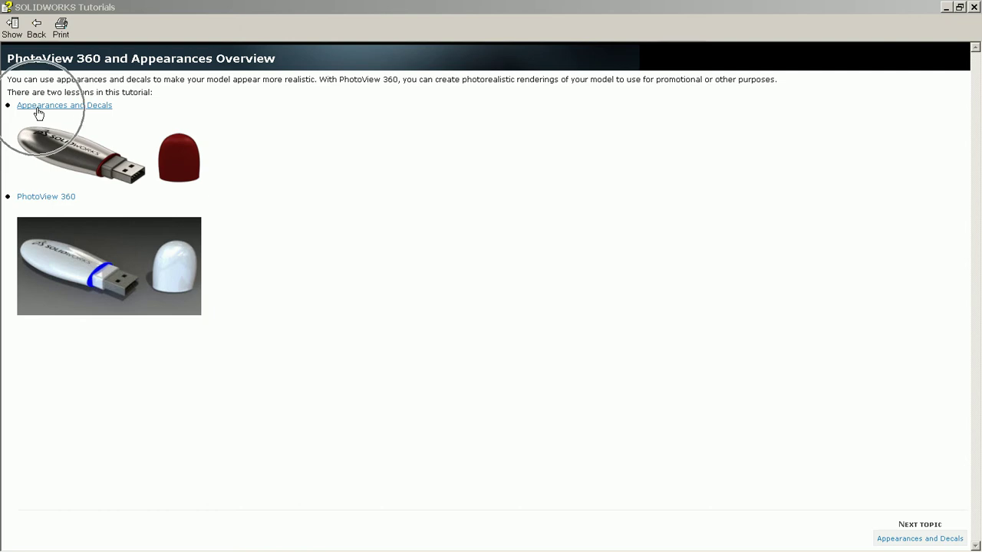
click(69, 115)
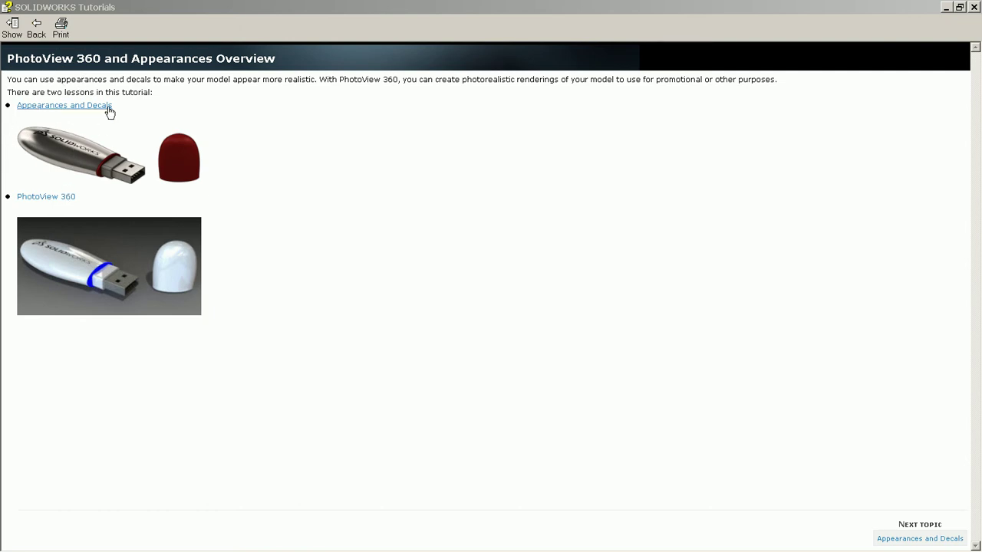
click(83, 138)
click(44, 198)
click(89, 111)
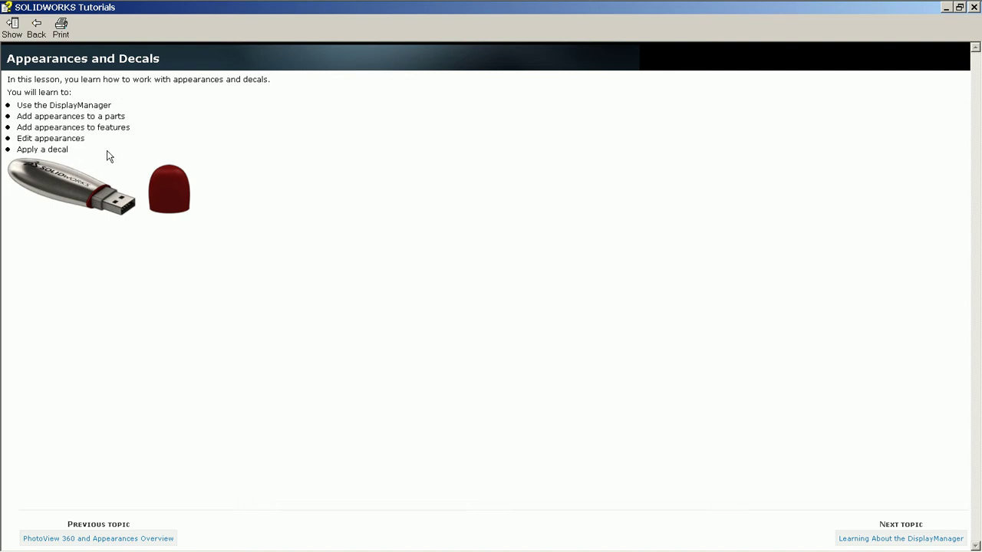
Advance to Learning About the DisplayManager, open USB_flash_drive1.sldasm, and minimize Tutorials
click(873, 539)
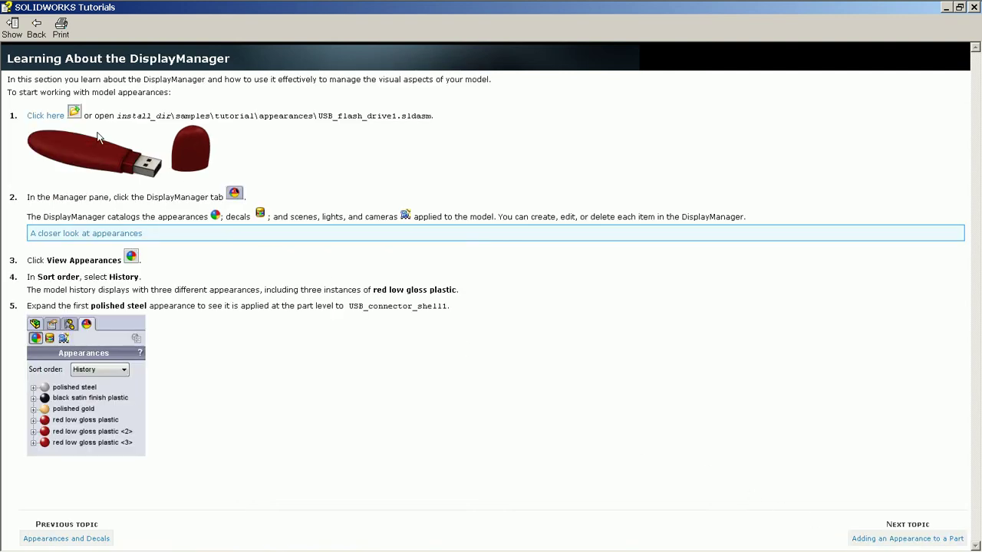
click(57, 121)
drag(215, 115, 390, 123)
drag(454, 135, 140, 116)
click(295, 136)
click(48, 115)
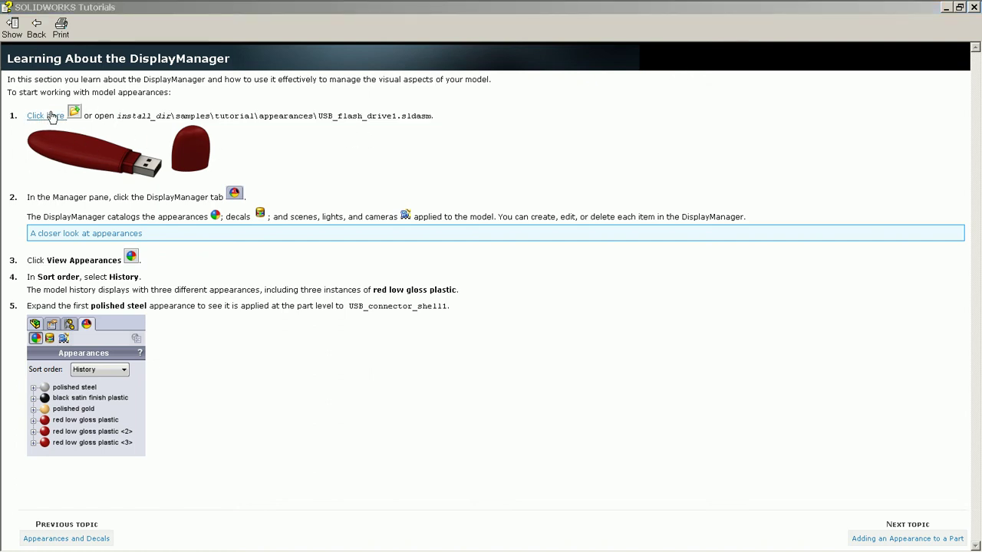
click(946, 10)
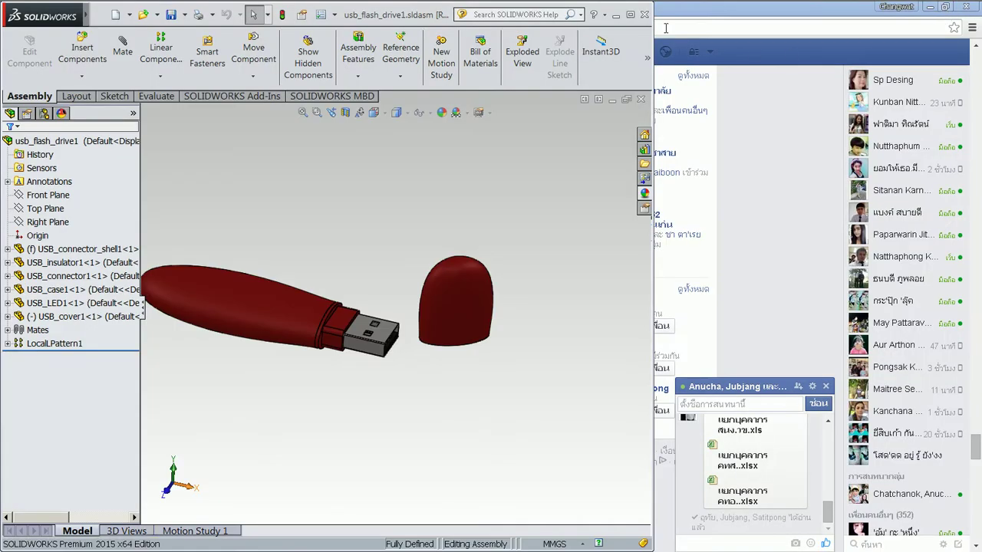
Maximize SOLIDWORKS and select each component: connector shell, insulator, connector, case, LED and cover
click(632, 16)
middle_drag(340, 284, 324, 182)
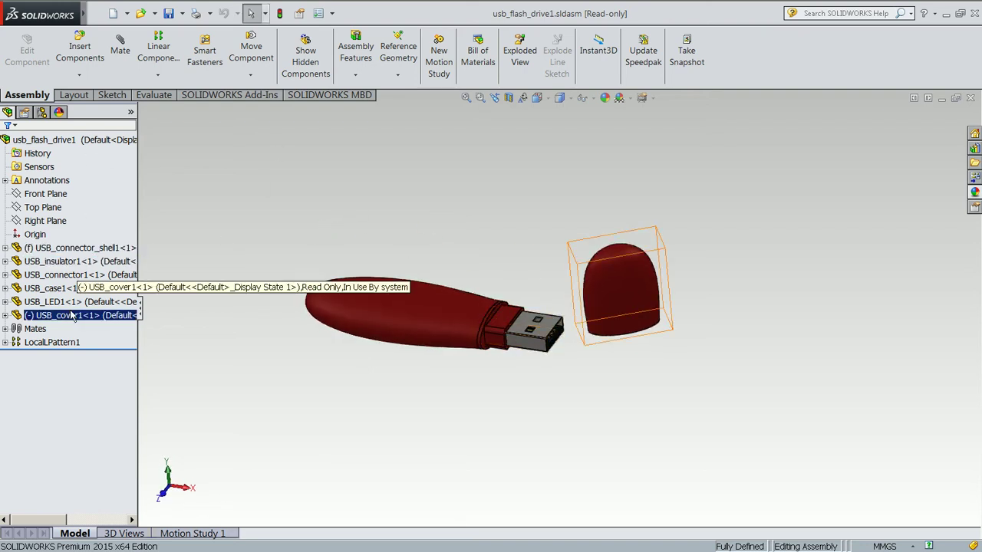
click(77, 248)
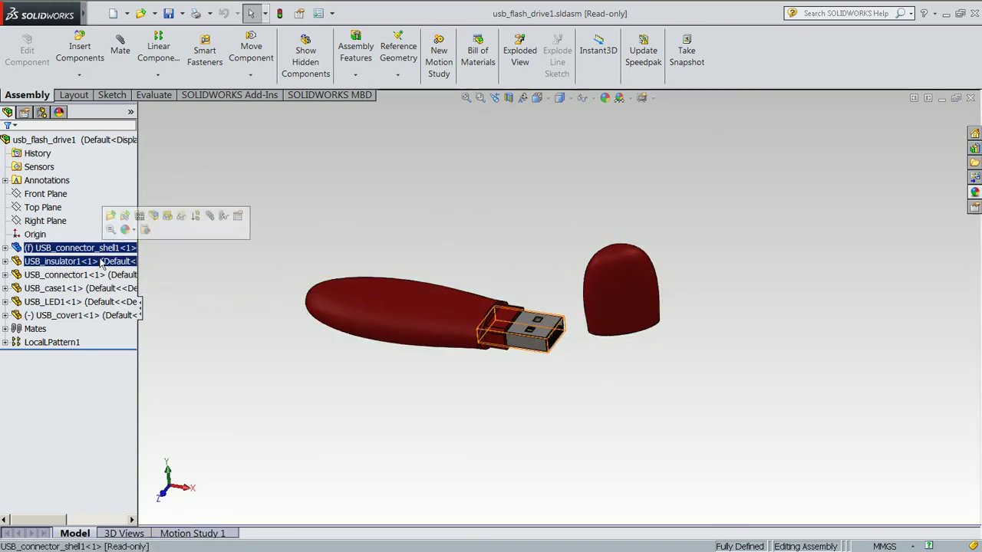
click(84, 262)
click(96, 275)
click(101, 288)
click(96, 301)
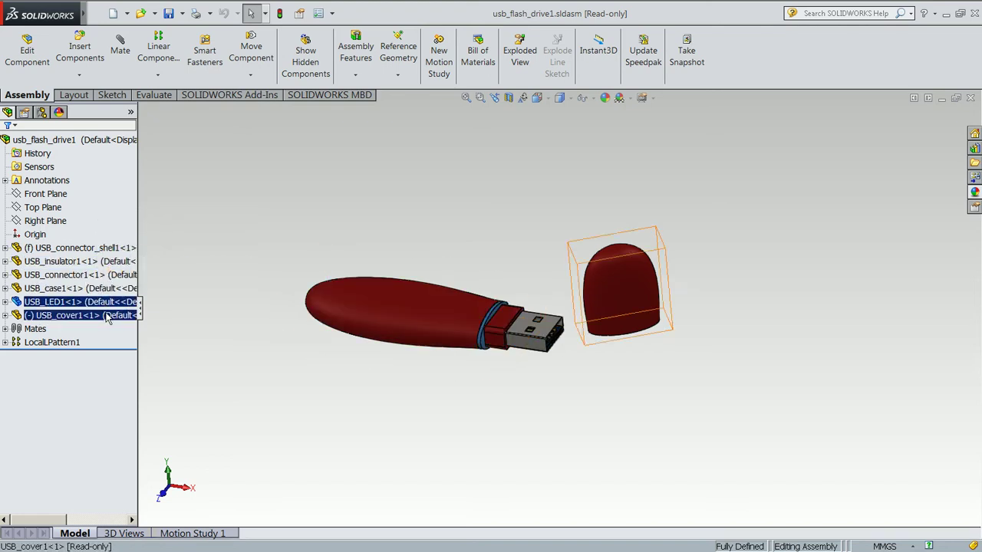
click(92, 315)
middle_drag(552, 238, 469, 232)
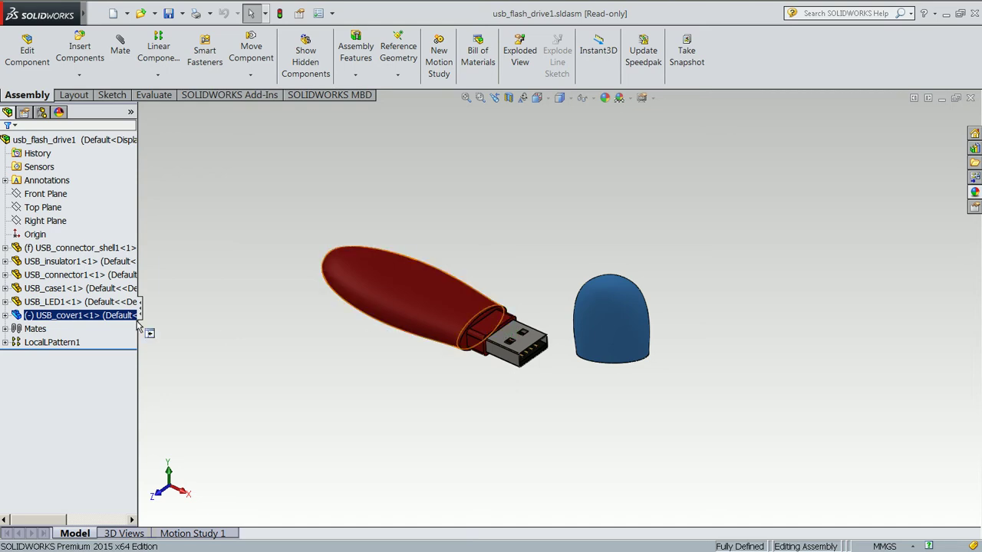
click(274, 190)
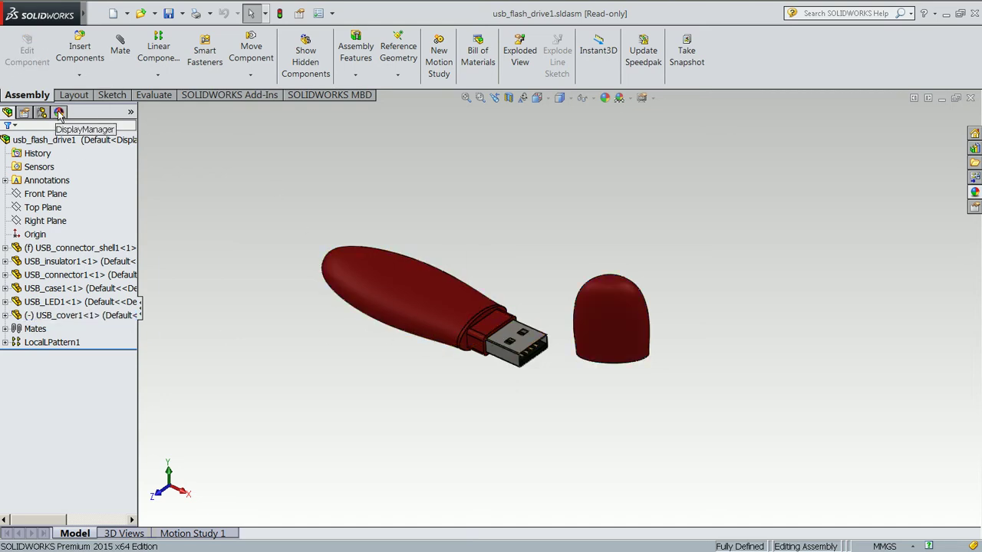
List appearances in the DisplayManager and expand polished steel to locate usb_connector_shell1
click(59, 113)
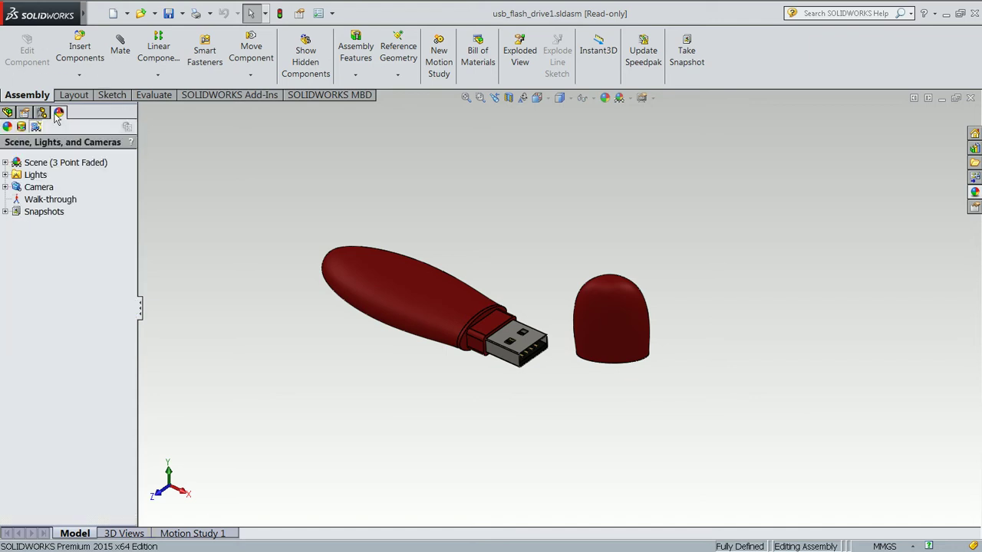
click(8, 128)
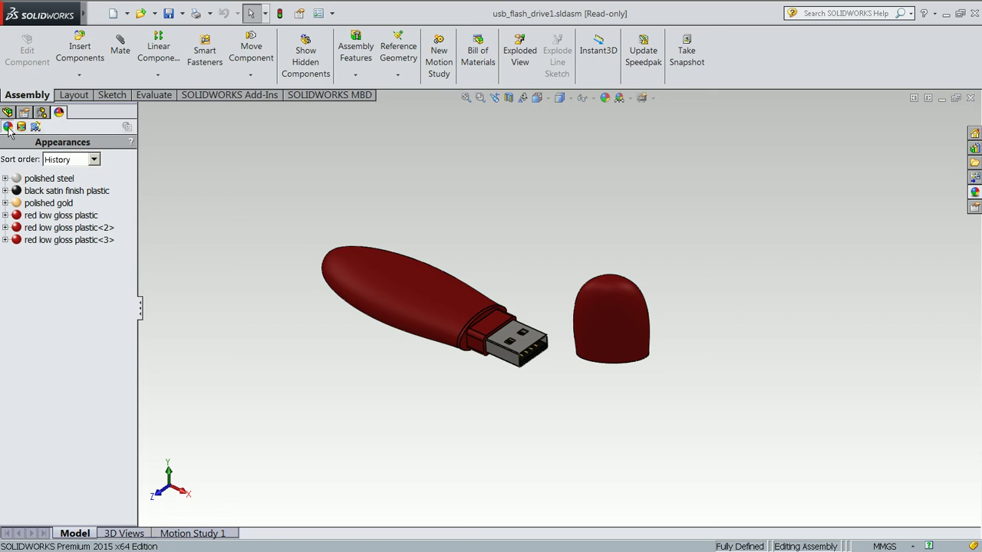
mouse_move(22, 194)
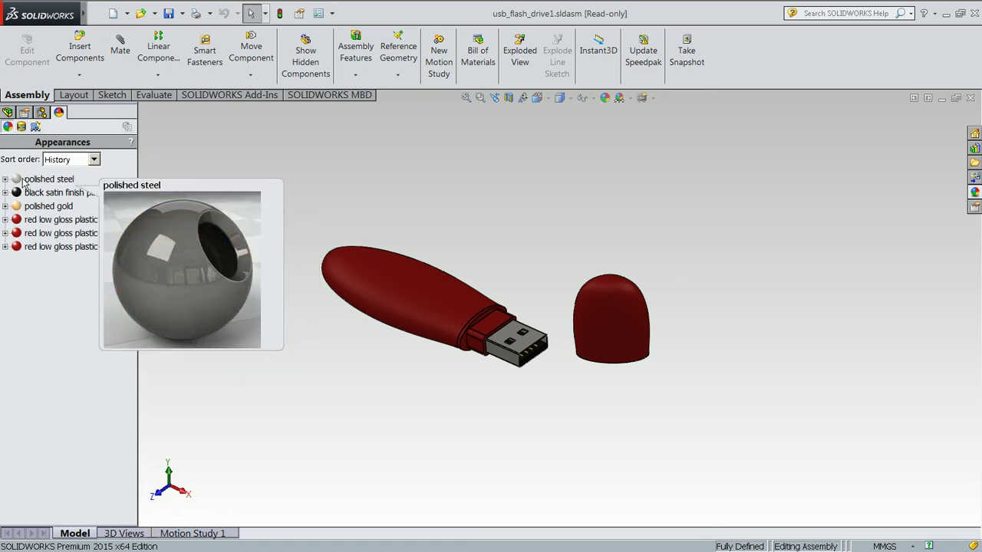
click(8, 181)
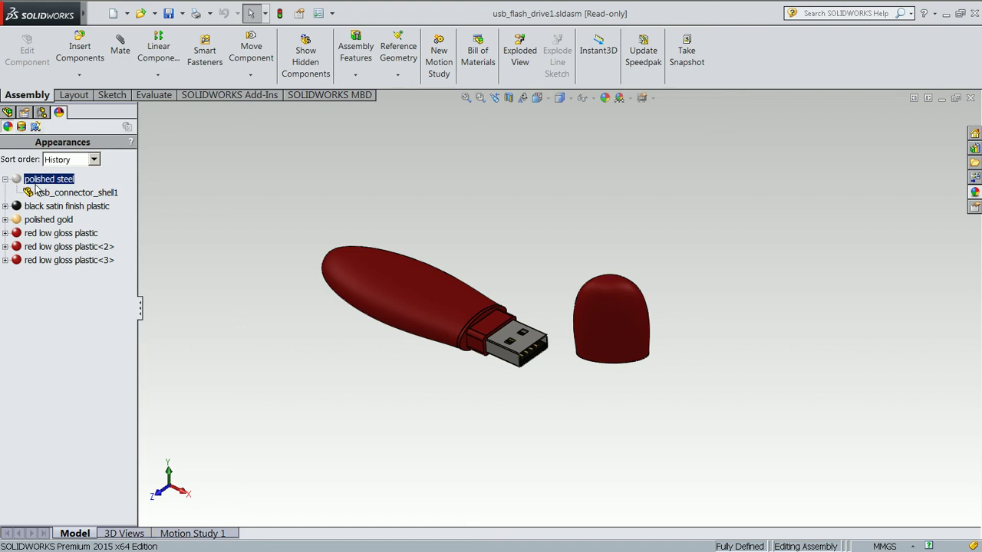
click(60, 195)
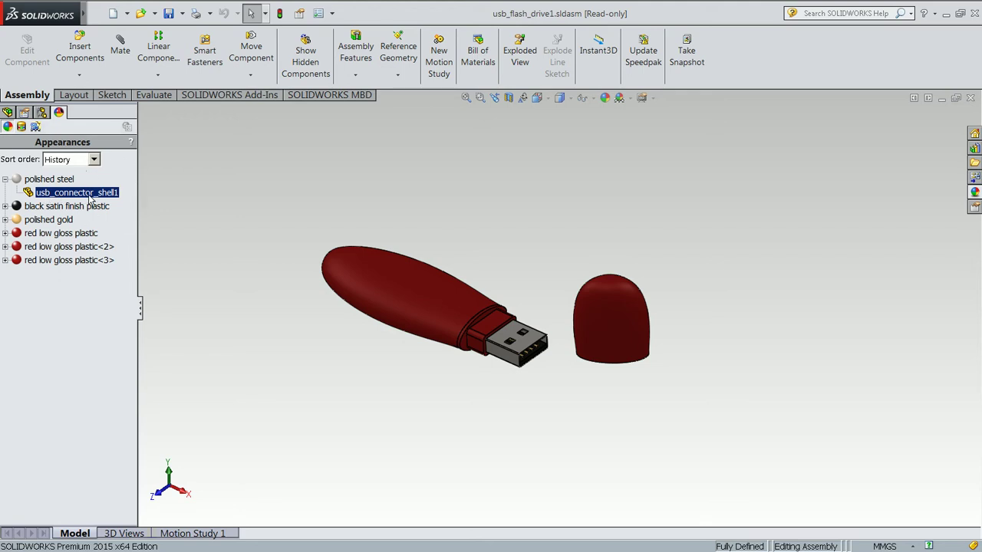
scroll(460, 306, down, 5)
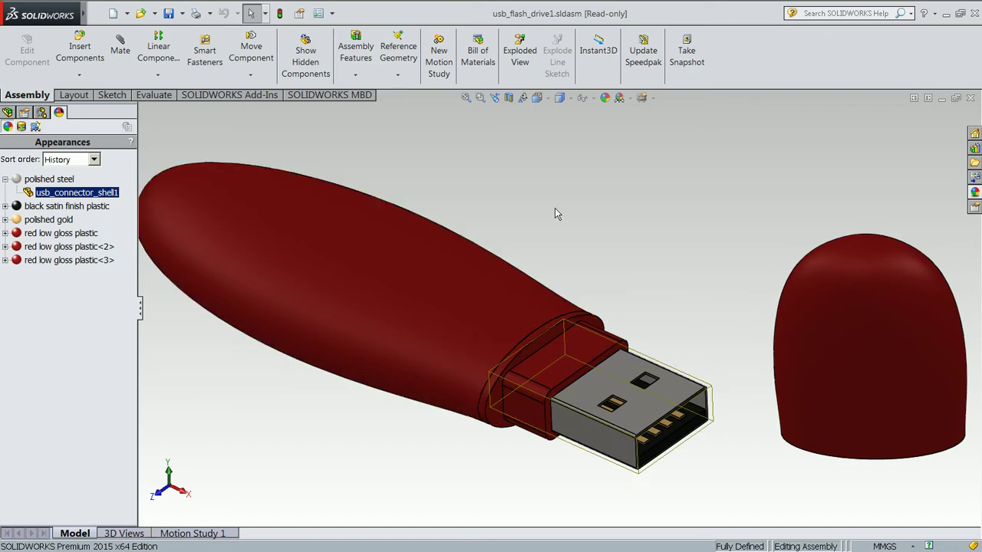
click(95, 195)
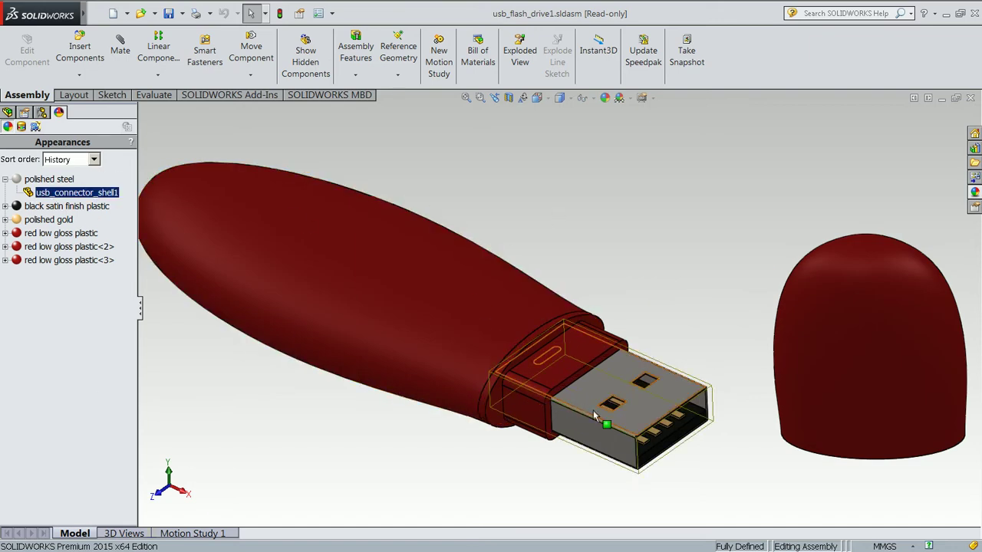
mouse_move(37, 183)
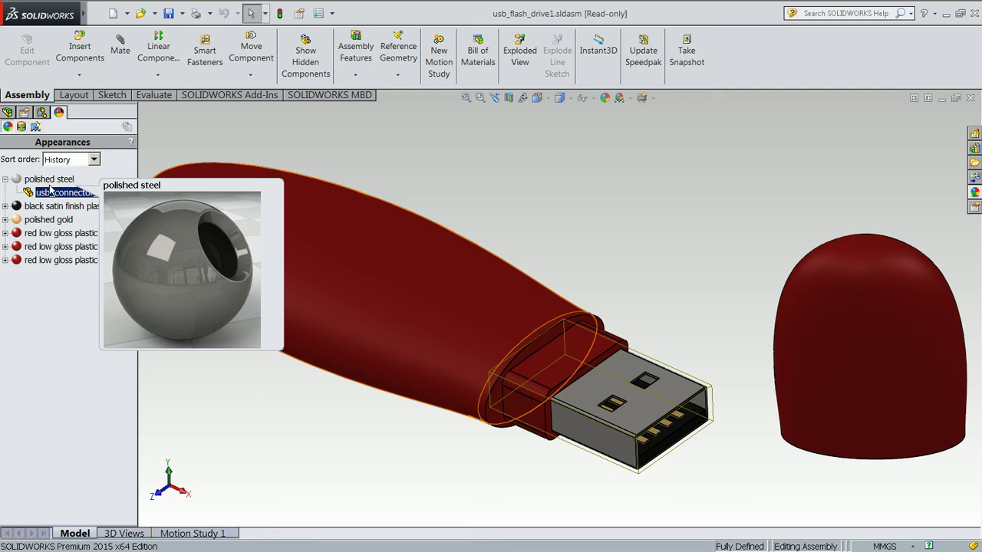
Expand black satin finish plastic to find usb_insulator1, then collapse both appearances
click(50, 207)
click(5, 206)
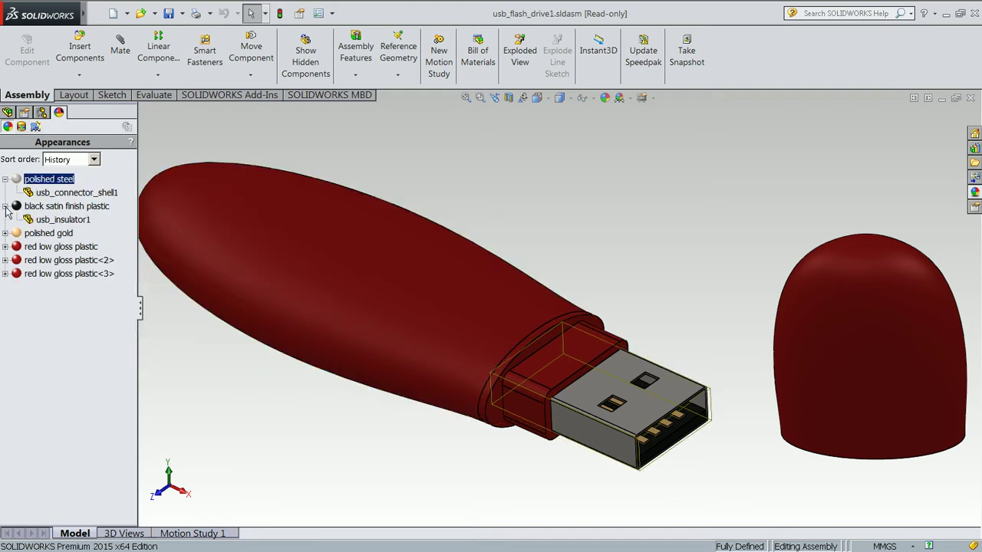
click(63, 221)
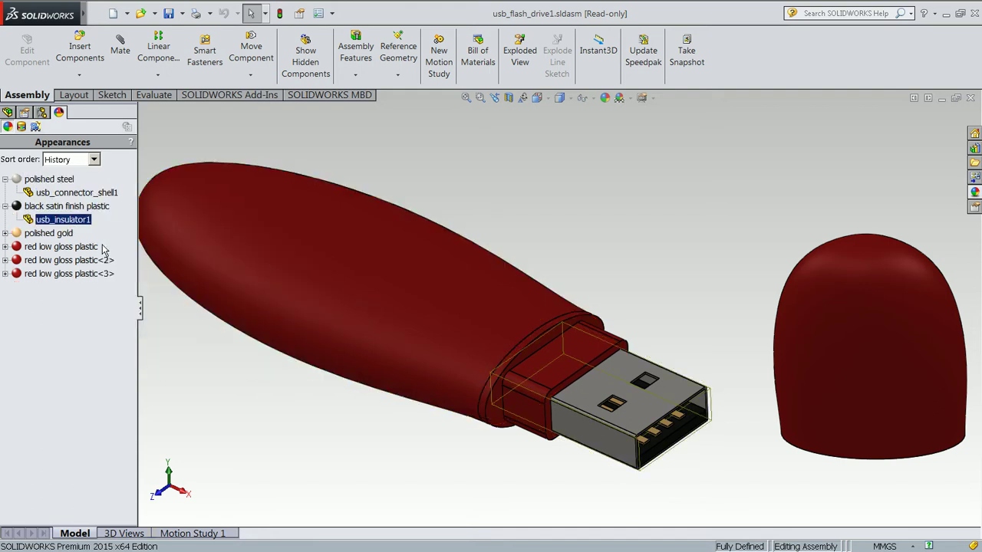
scroll(329, 276, down, 5)
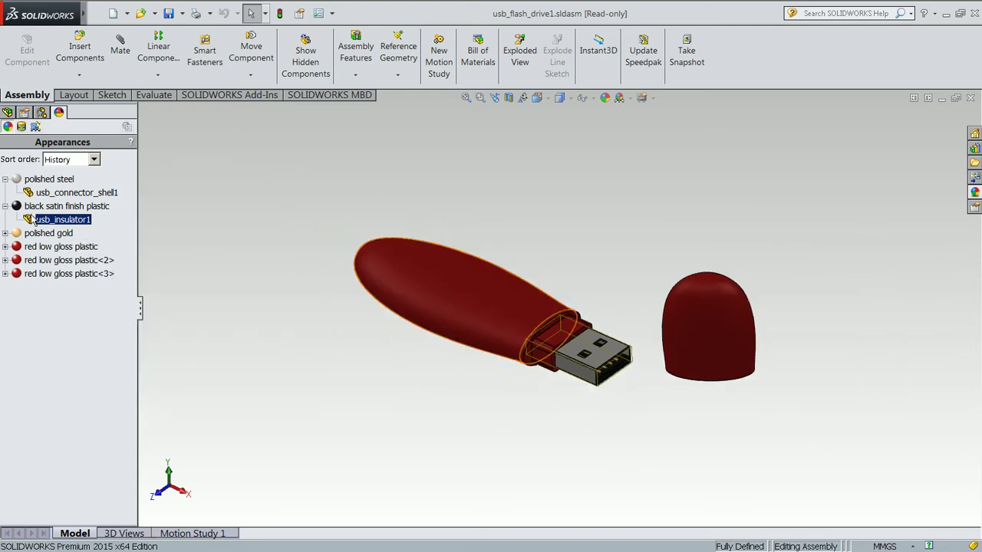
mouse_move(40, 213)
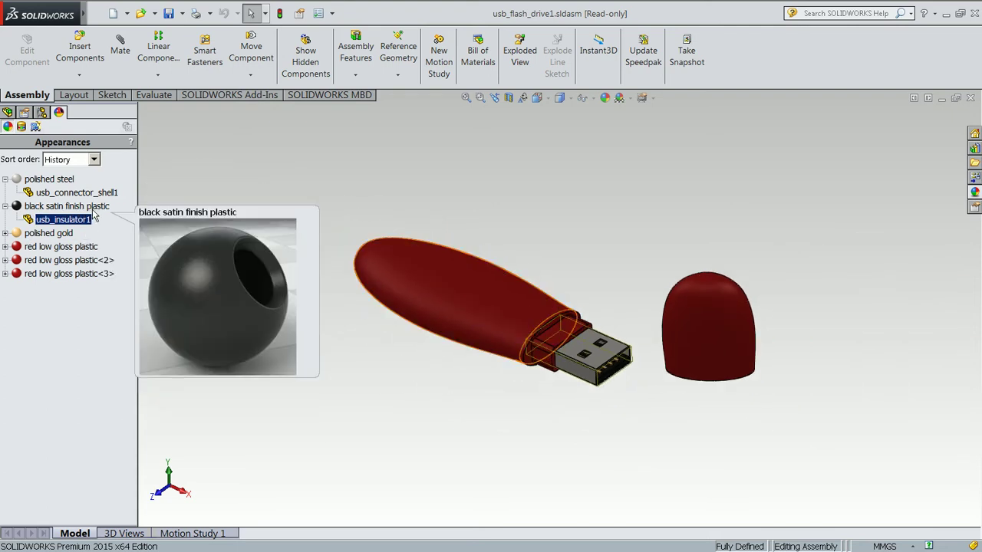
click(4, 207)
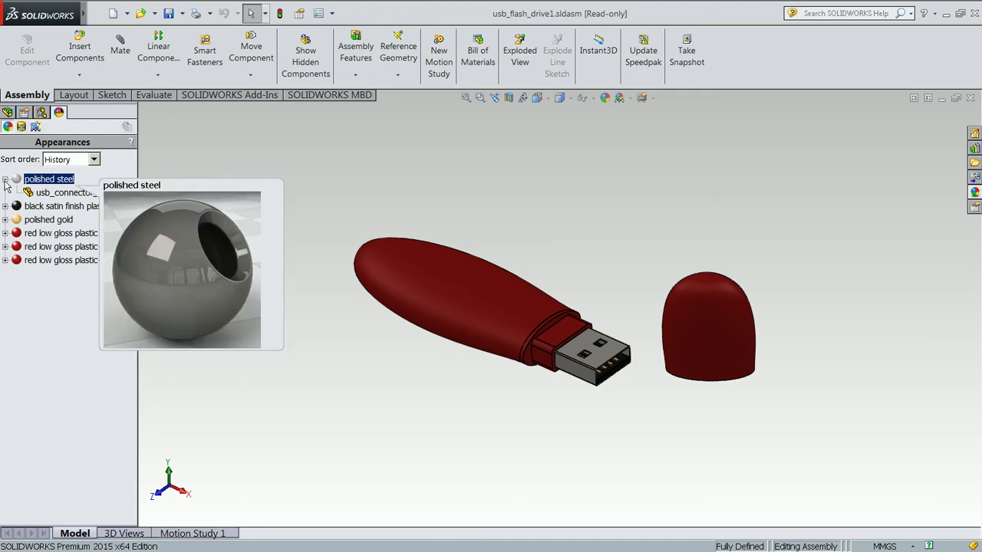
click(5, 179)
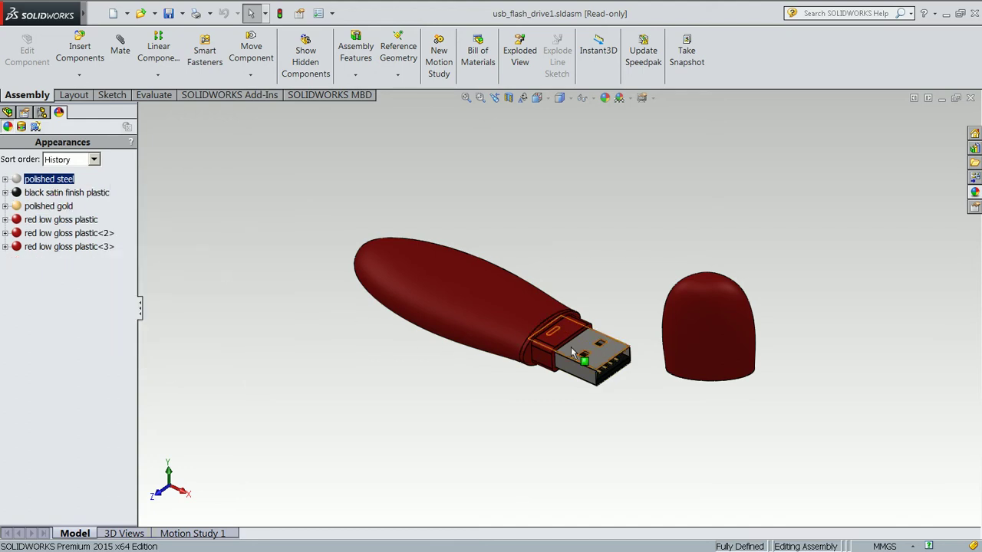
mouse_move(44, 196)
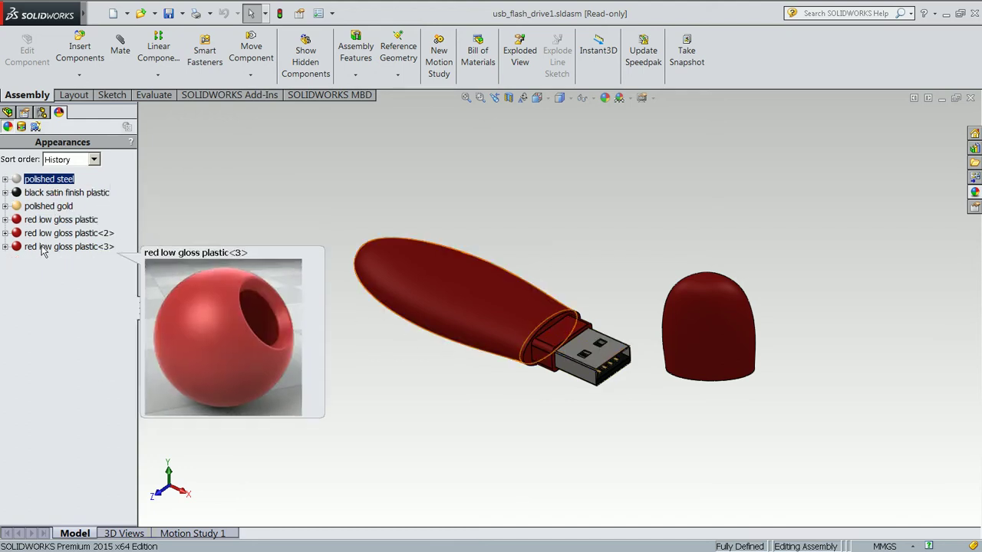
mouse_move(41, 221)
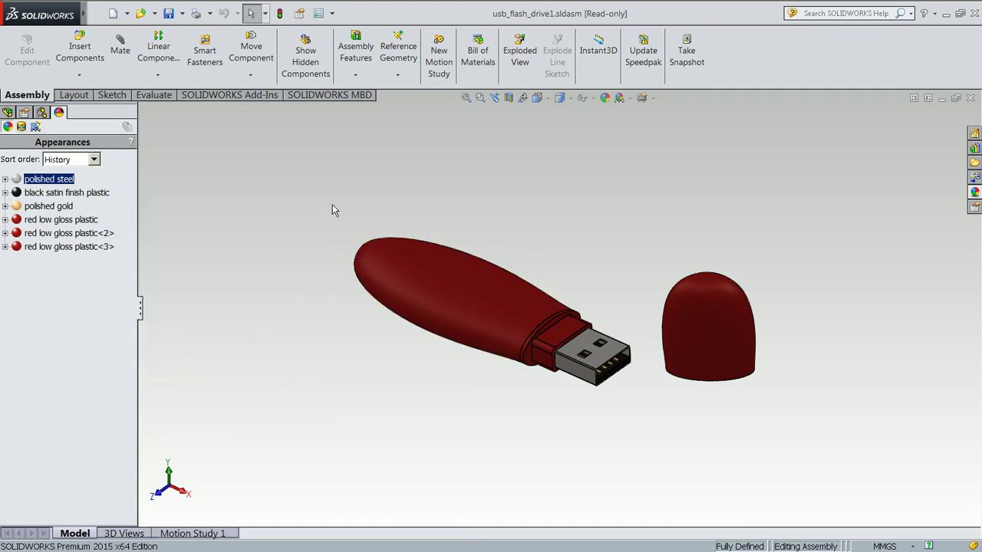
Bring the Tutorials window forward and advance to Adding an Appearance to a Part
key(ctrl)
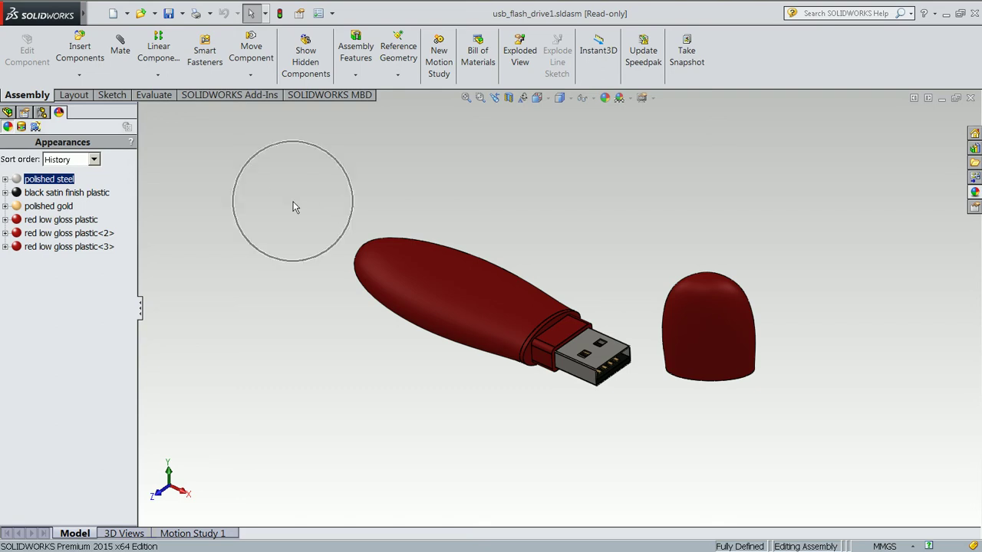
mouse_move(254, 16)
click(220, 17)
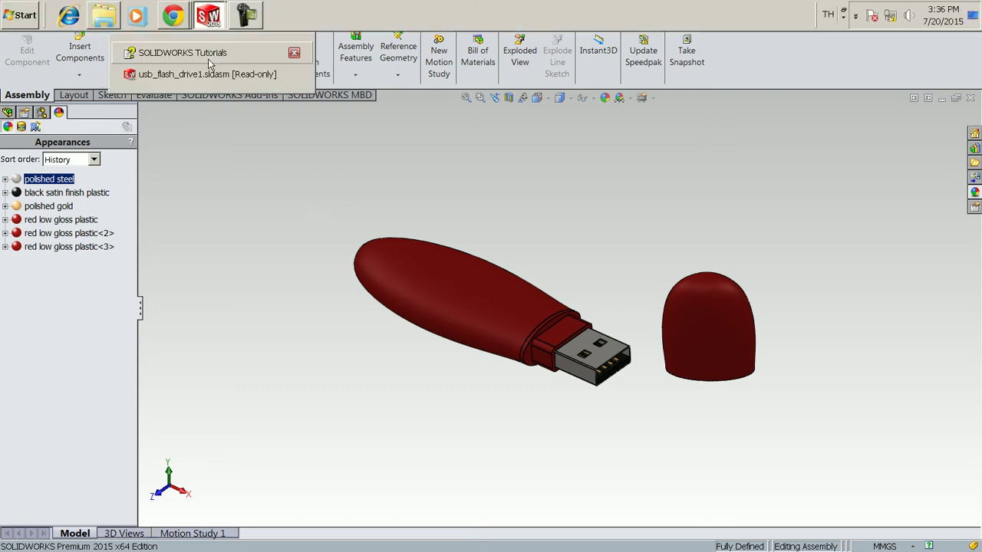
click(214, 48)
click(890, 536)
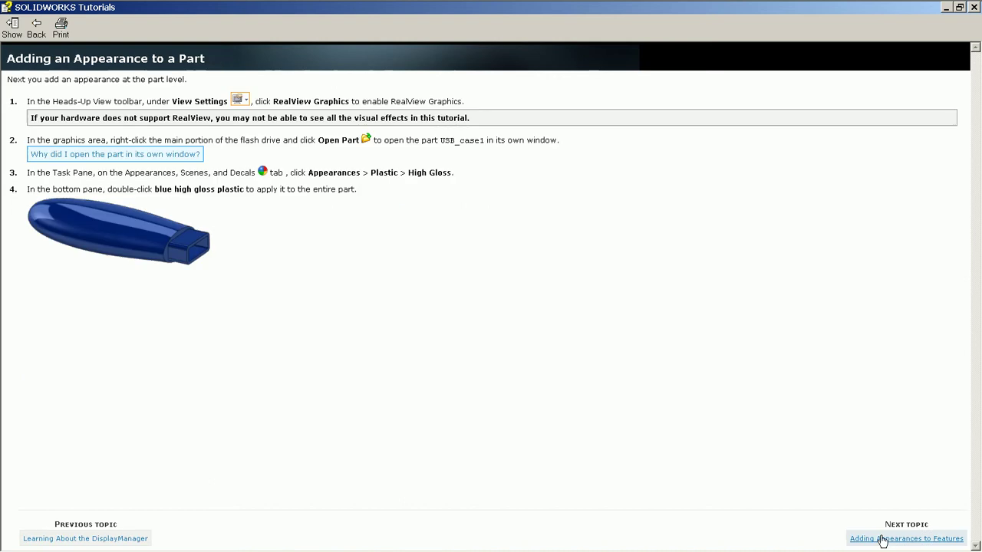
Highlight the RealView support note and the RealView Graphics instruction
key(ctrl)
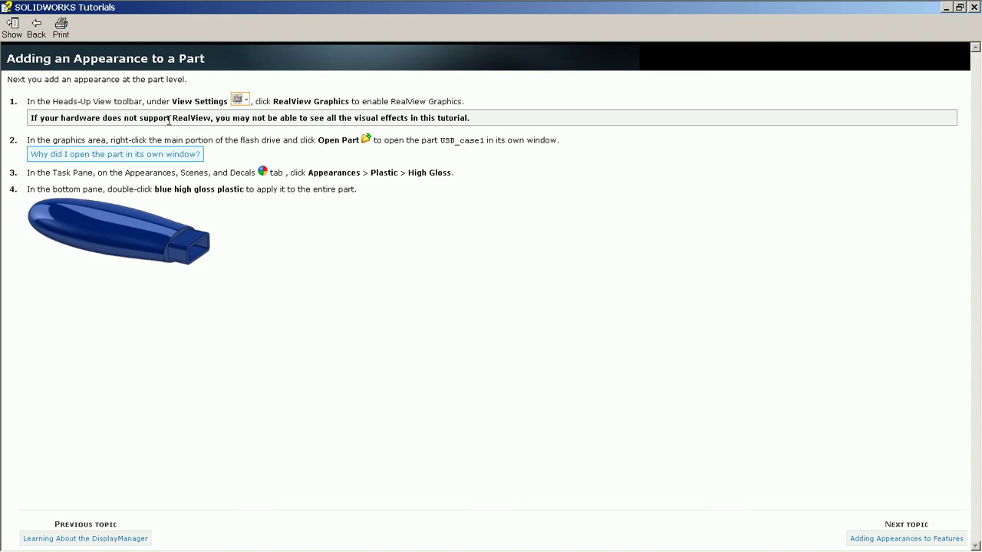
drag(211, 121, 102, 121)
click(287, 136)
drag(275, 98, 321, 106)
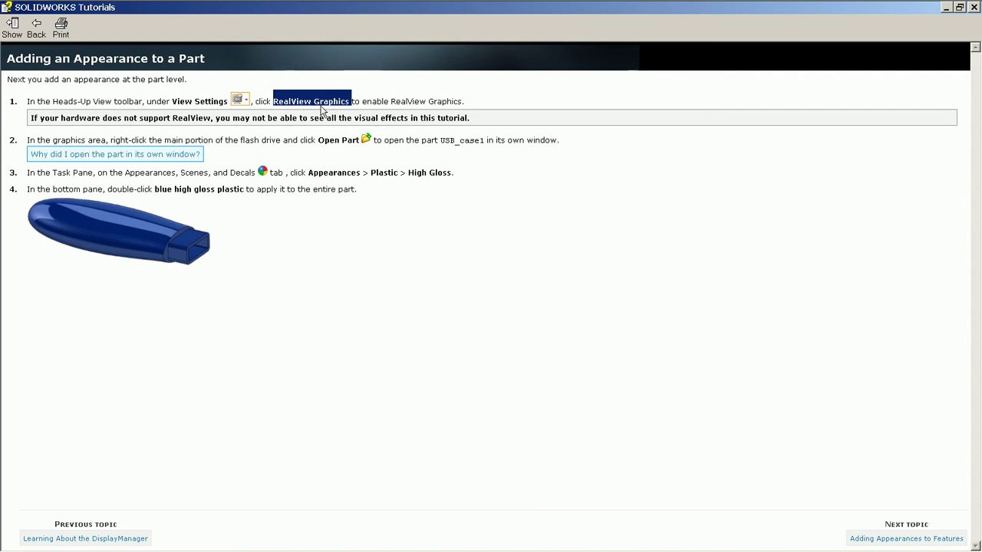
Toggle Perspective on and off in View Settings, then return to the Tutorials window
click(945, 7)
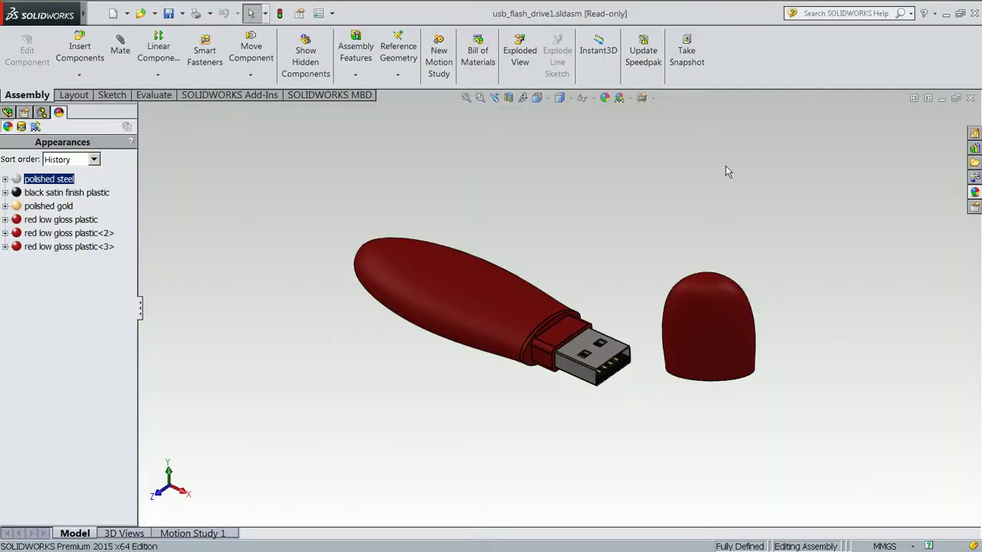
click(653, 100)
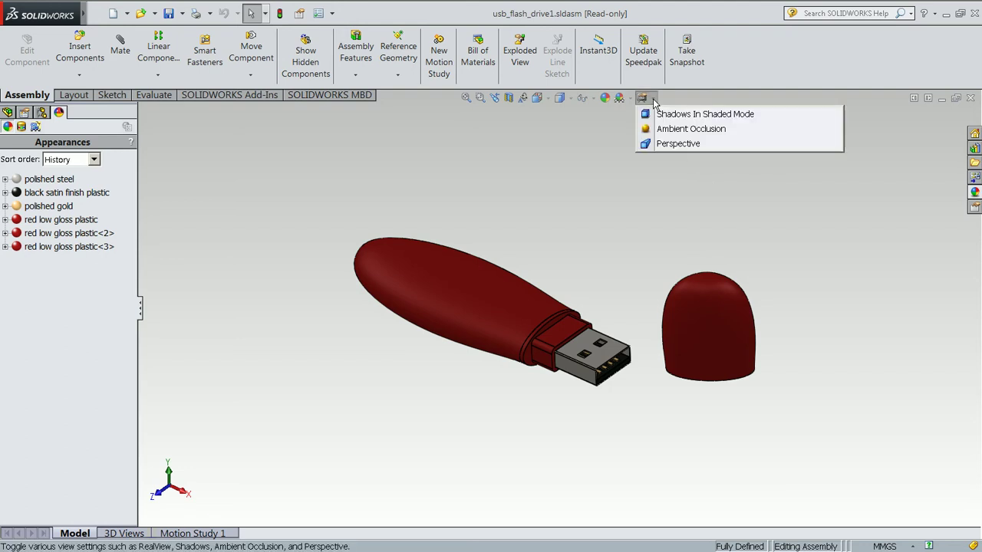
click(670, 144)
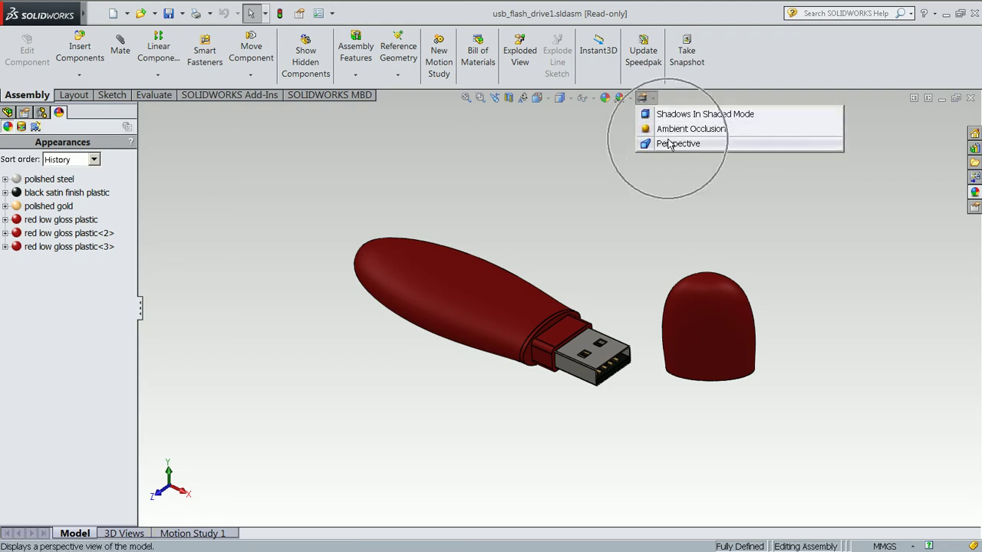
click(669, 145)
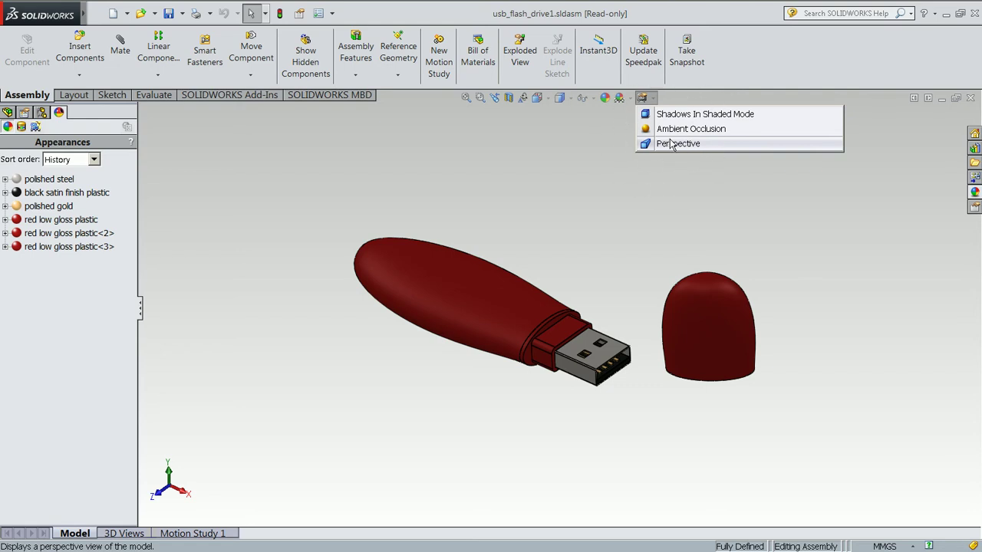
mouse_move(208, 16)
click(184, 52)
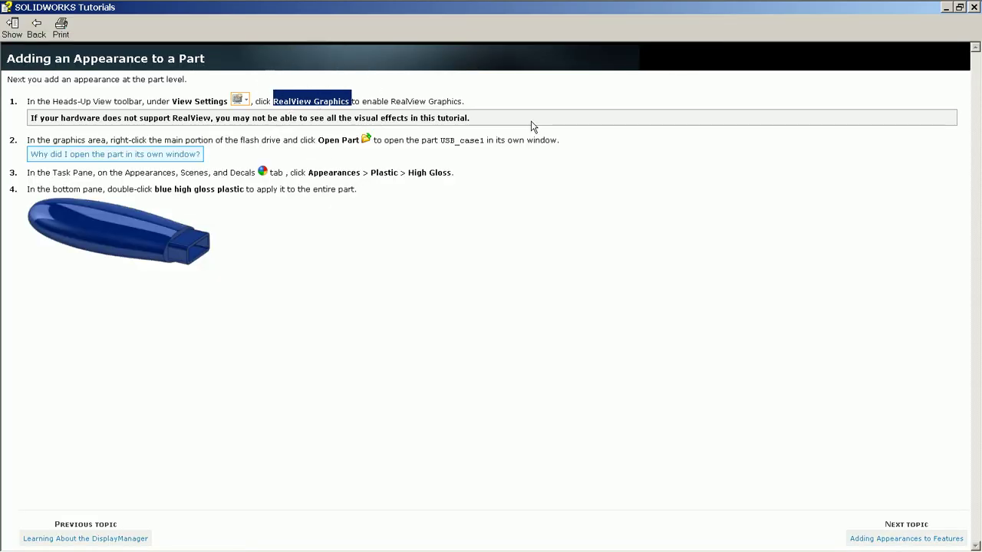
Highlight 'High Gloss' in tutorial step 3, then hide the Tutorials window again
click(946, 8)
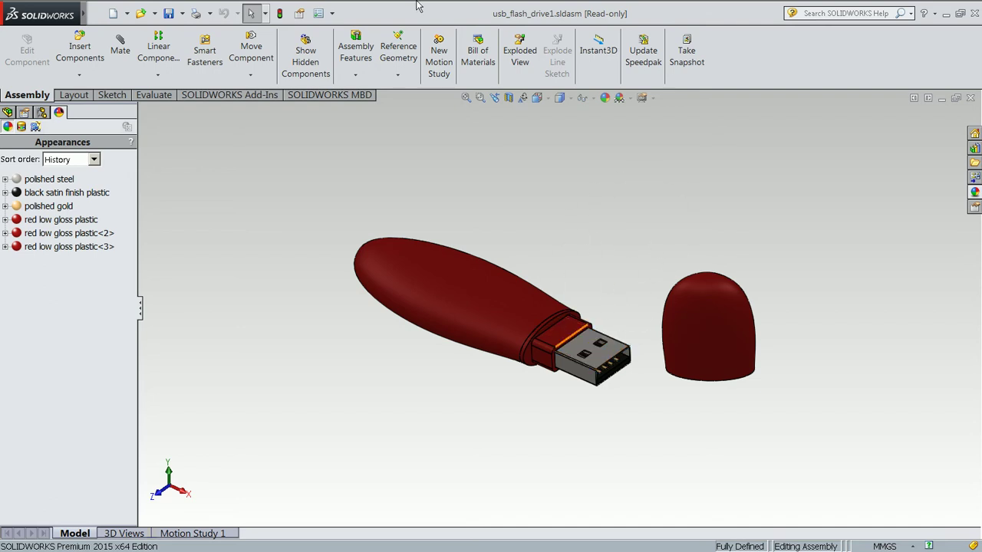
mouse_move(292, 17)
mouse_move(212, 15)
click(207, 49)
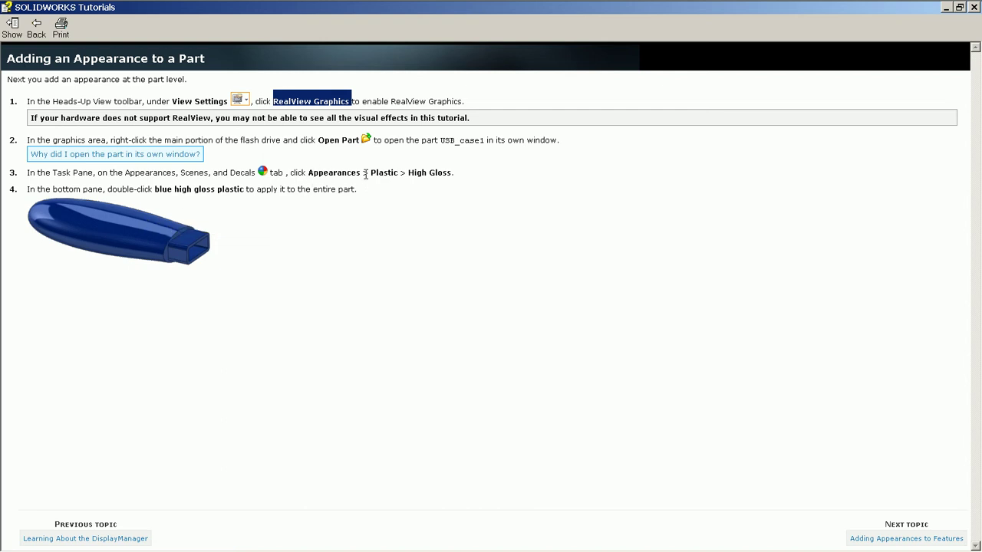
drag(372, 173, 453, 173)
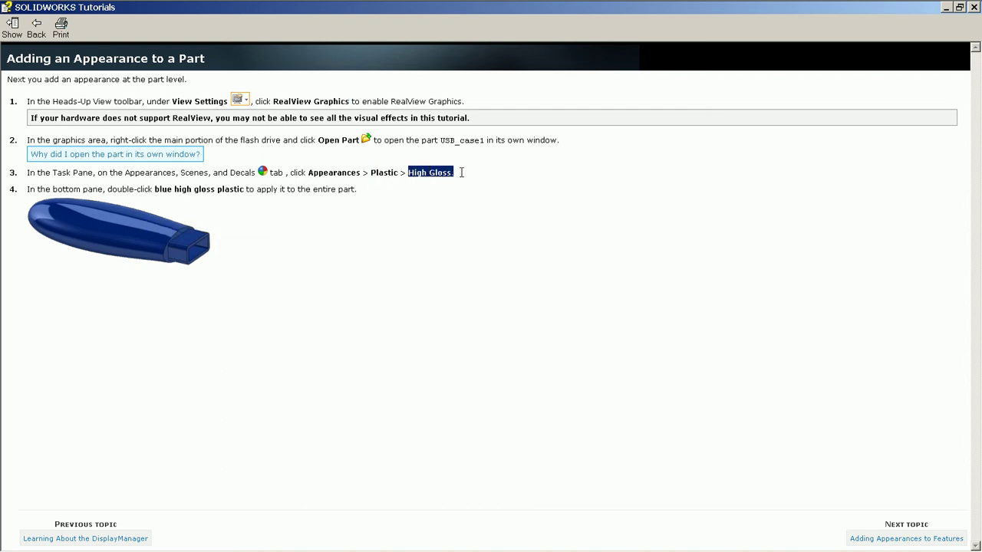
click(945, 7)
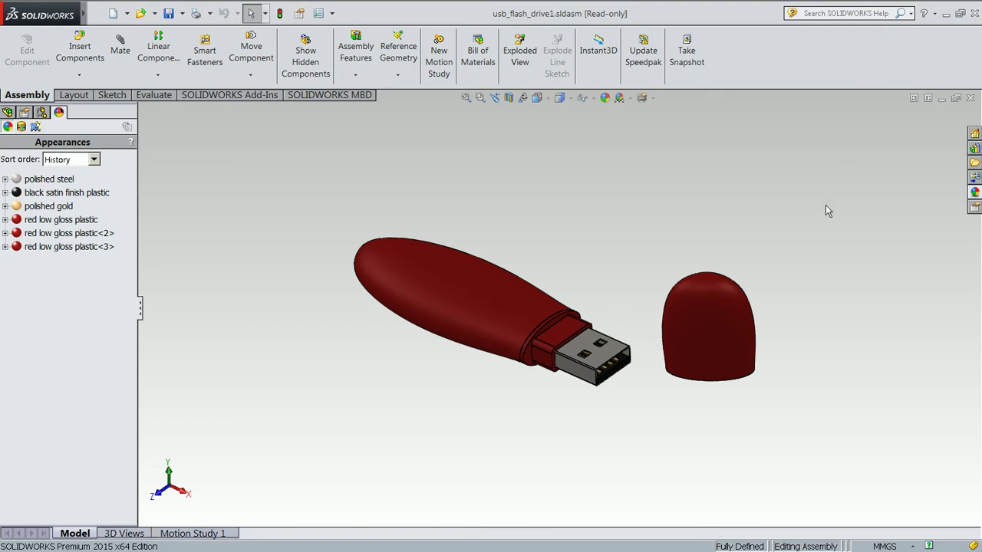
Open usb_case1 from the assembly as a separate part with Open Part
click(495, 304)
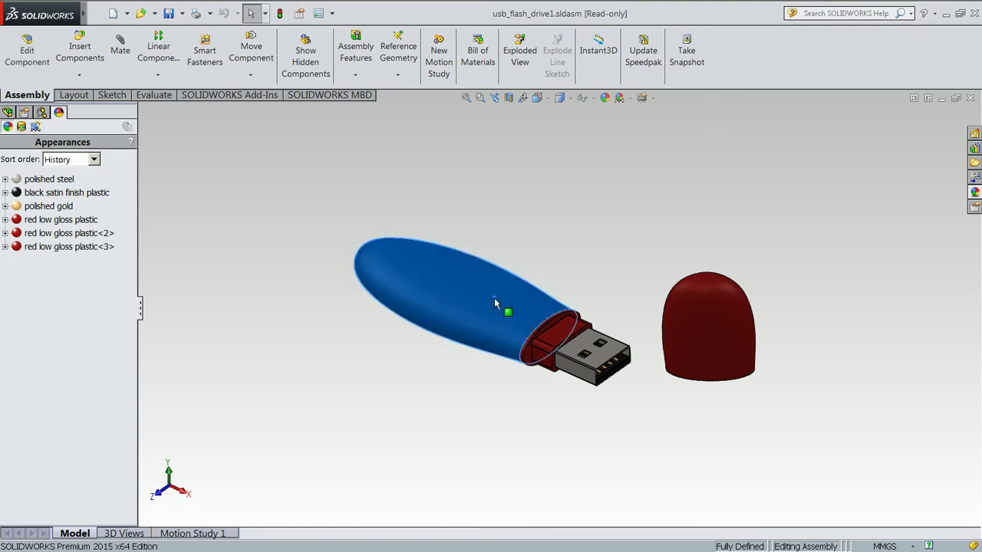
right_click(494, 298)
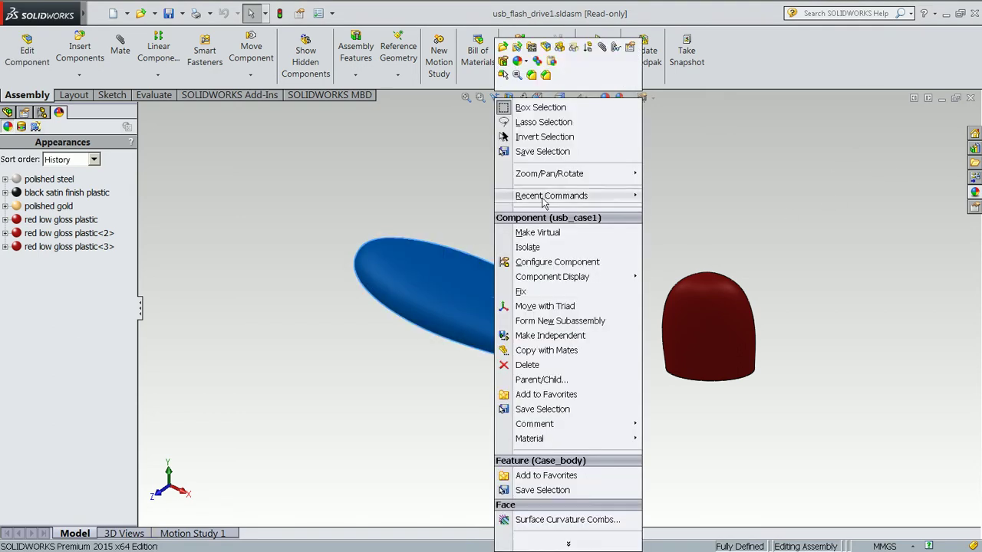
click(503, 48)
Orbit the case part and inspect its Case_body and Cover_boss features
middle_drag(651, 204, 666, 226)
middle_drag(666, 218, 422, 247)
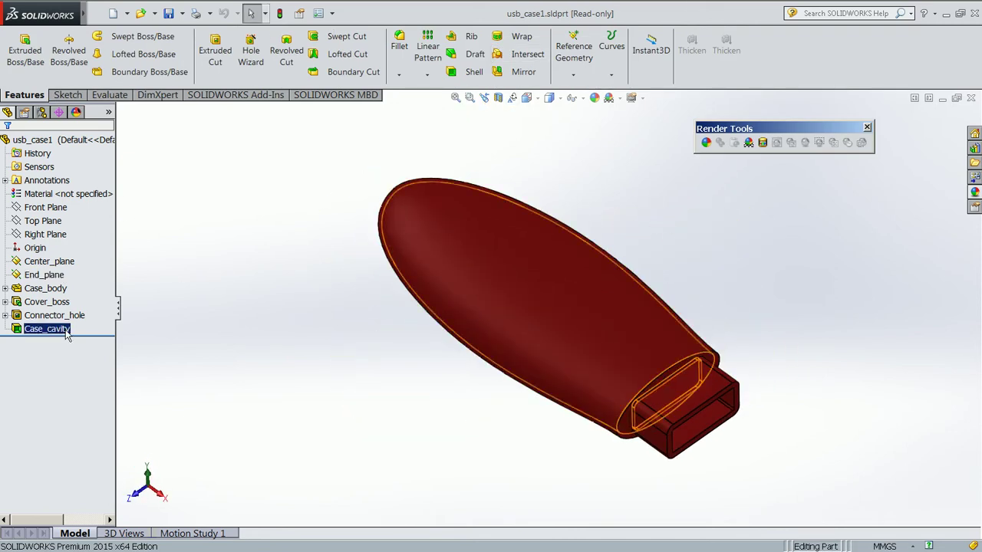
click(66, 288)
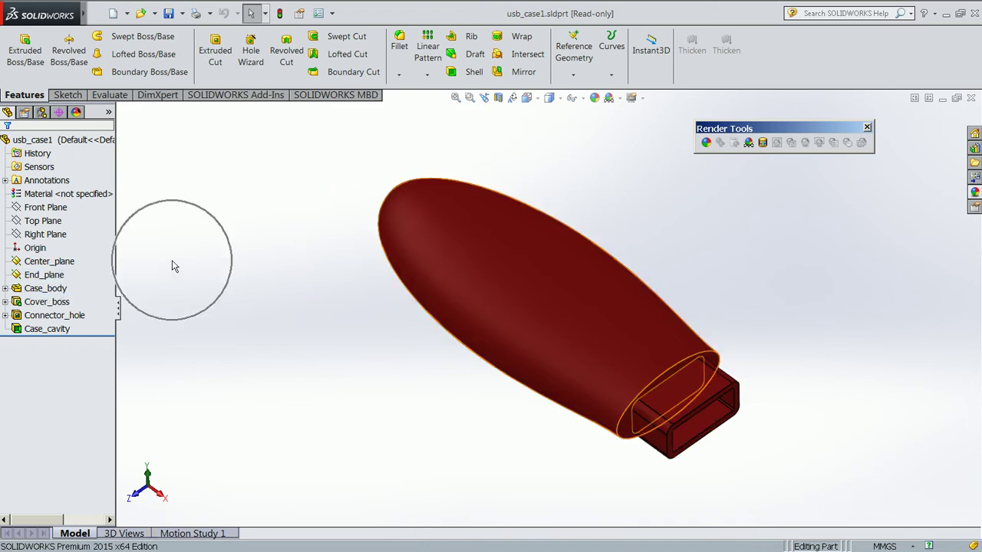
click(58, 302)
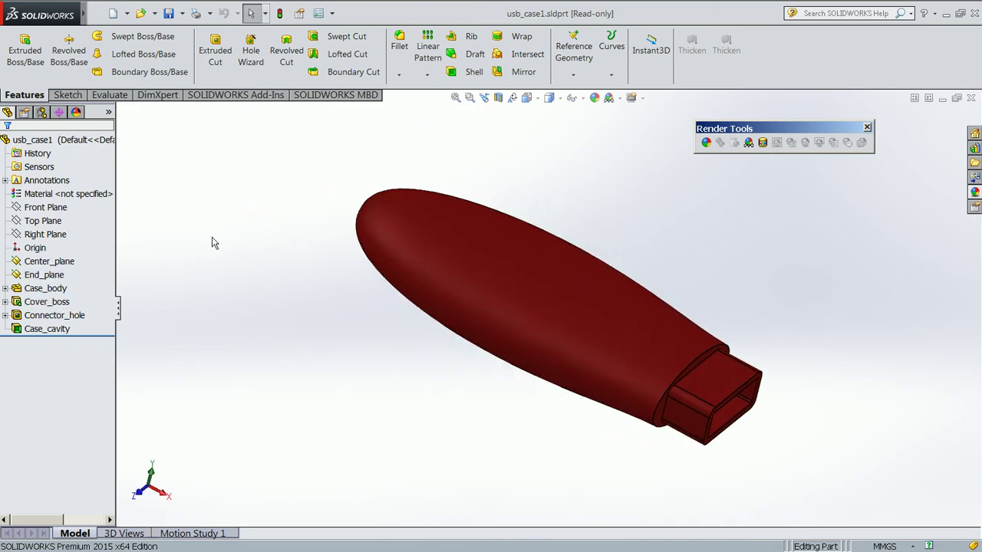
middle_drag(322, 254, 589, 223)
Close Render Tools and show Appearances(color) > Plastic > High Gloss, scrolled to blue
click(974, 148)
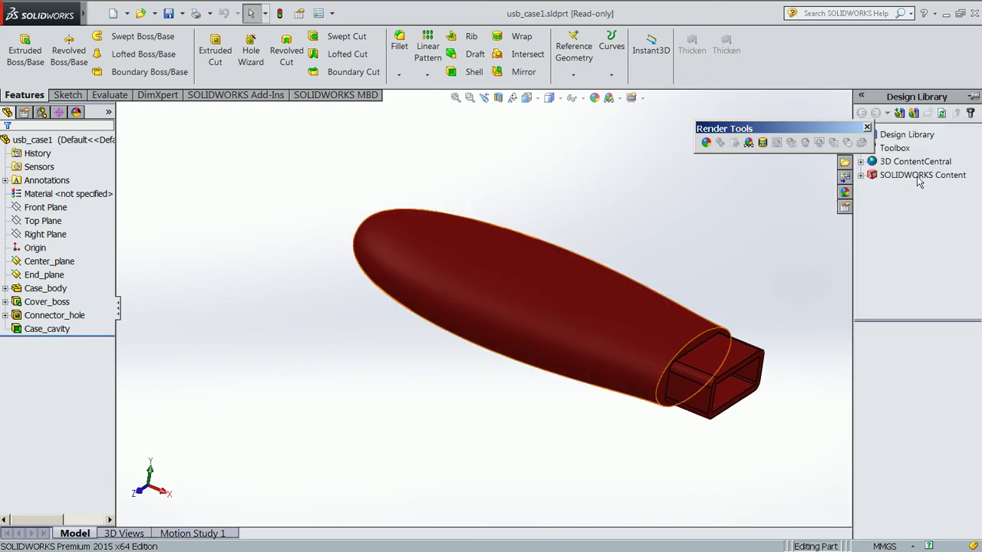
drag(844, 127, 648, 123)
click(672, 122)
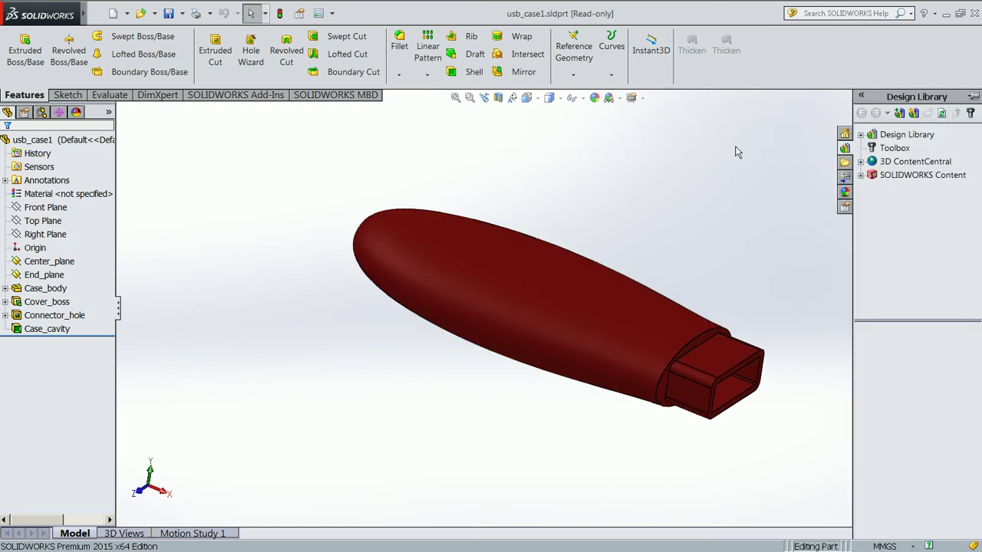
click(844, 194)
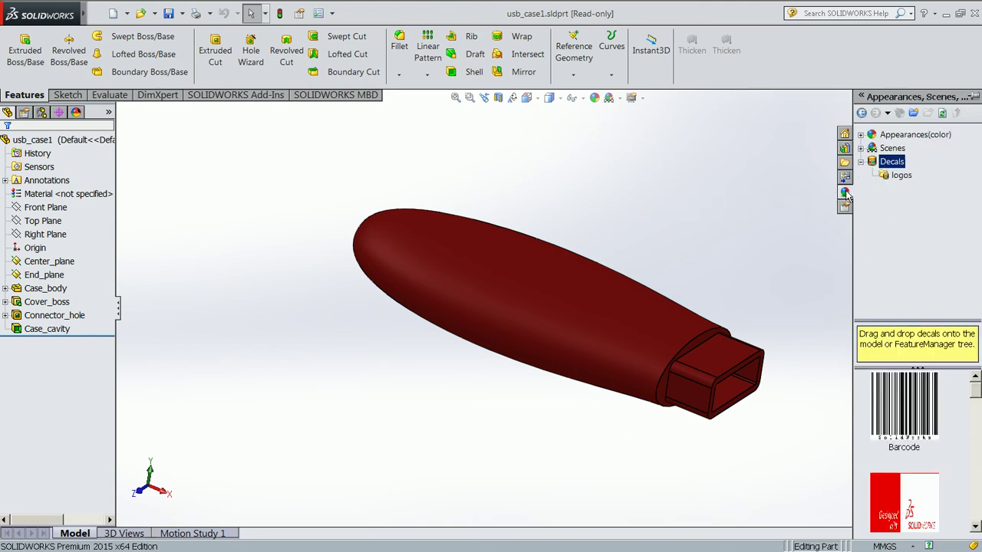
click(861, 135)
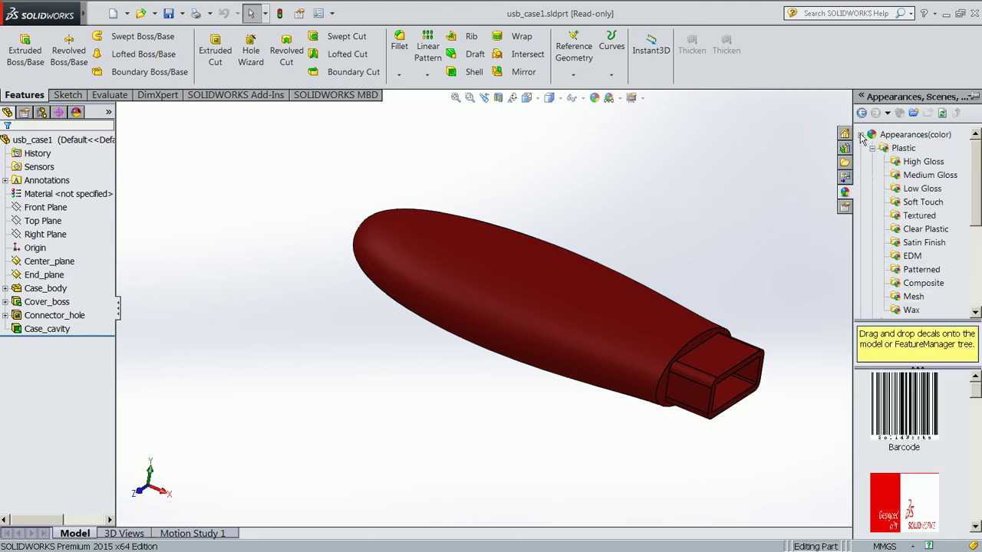
click(906, 163)
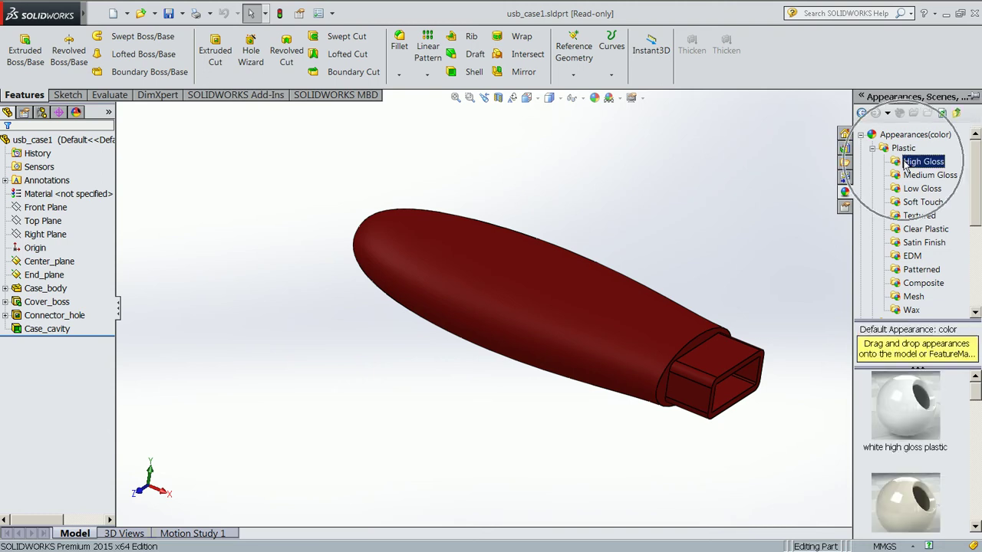
drag(979, 393, 976, 469)
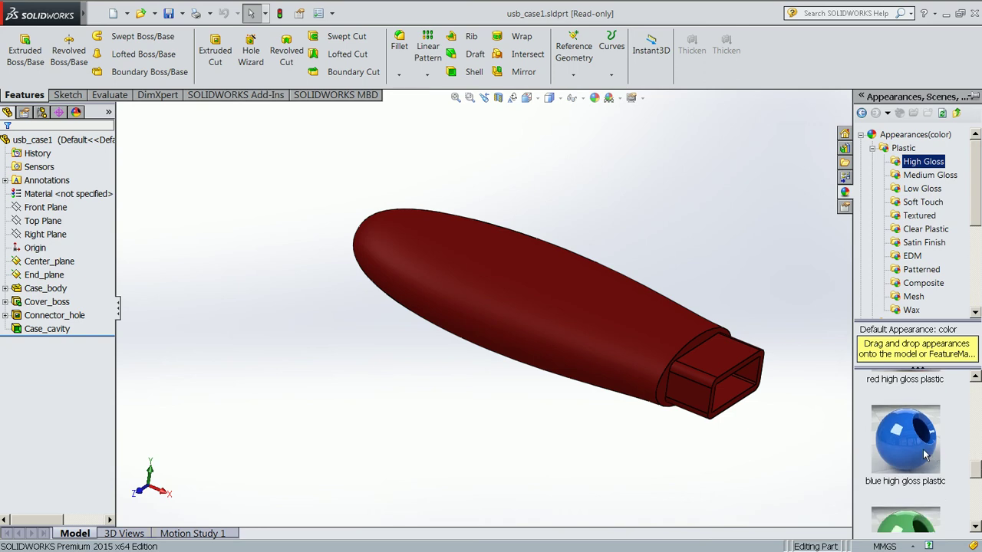
Highlight the blue high gloss plastic instruction in Tutorials, then hide it
click(215, 22)
click(183, 52)
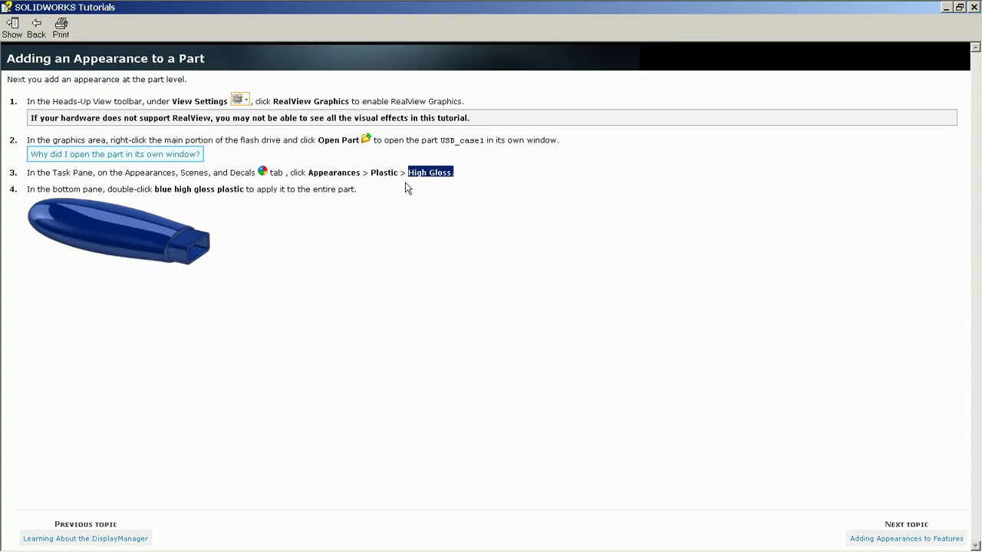
click(365, 182)
drag(247, 189, 163, 190)
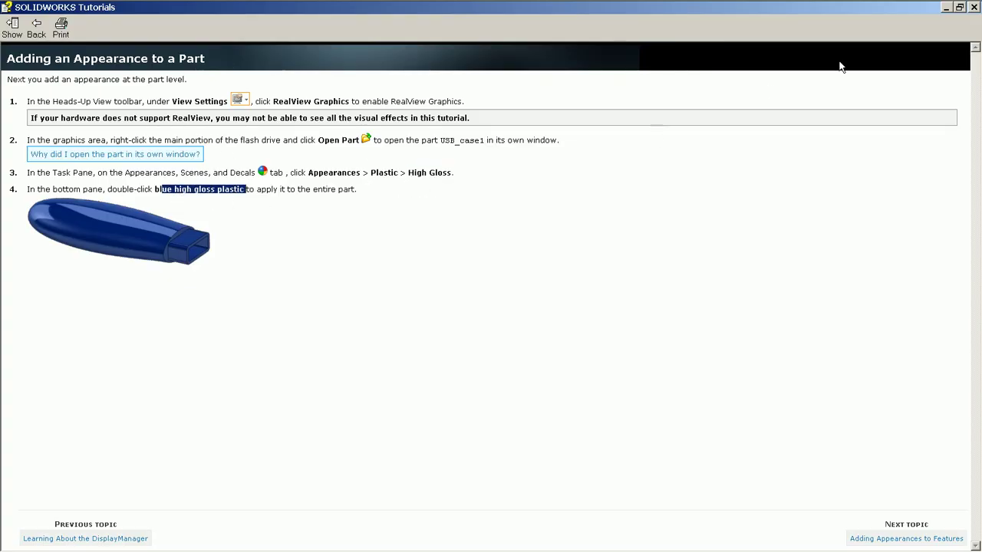
click(947, 8)
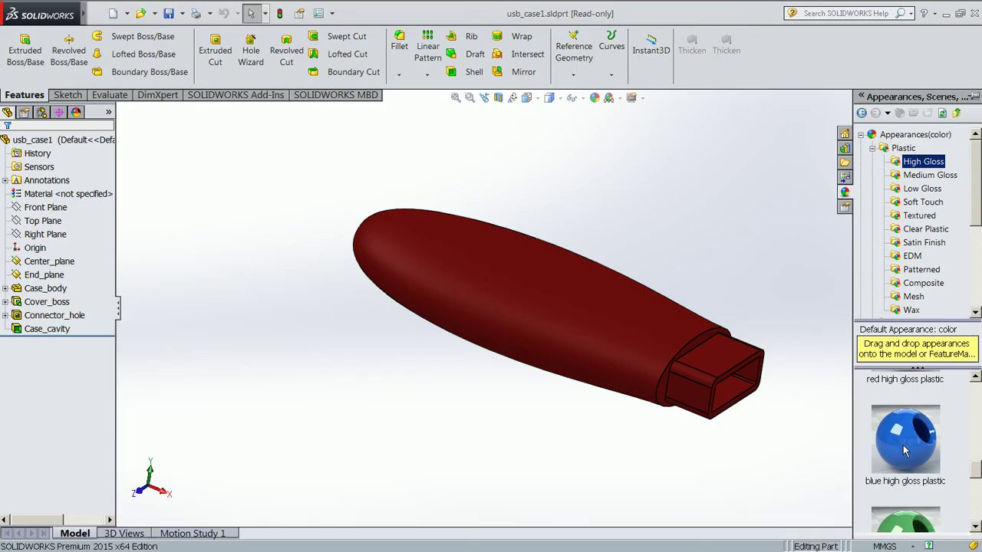
Drop blue high gloss plastic onto the whole usb_case1 part and inspect the finish
mouse_move(903, 451)
drag(902, 451, 453, 306)
middle_drag(634, 243, 625, 239)
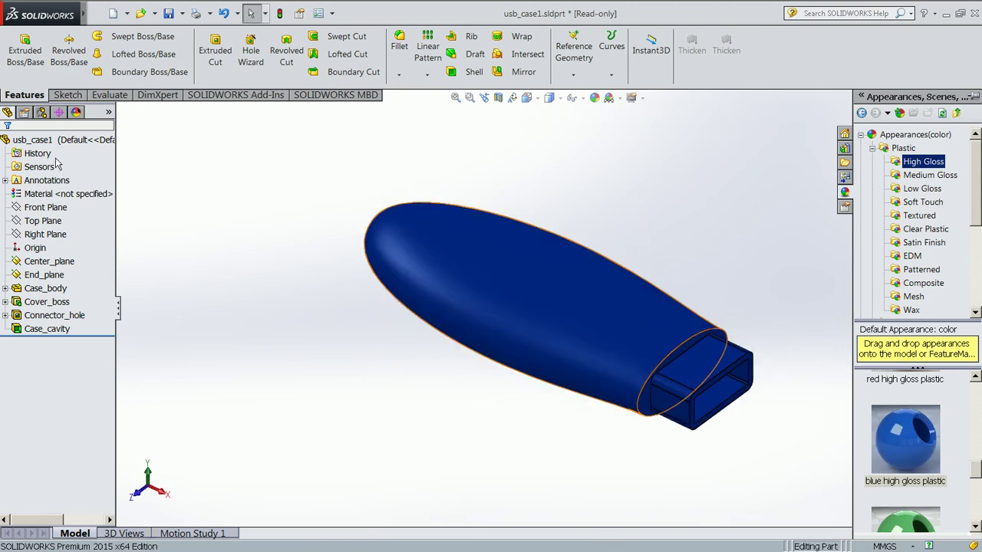
Bring the SOLIDWORKS Tutorials window back to the front
mouse_move(264, 9)
click(212, 19)
click(238, 62)
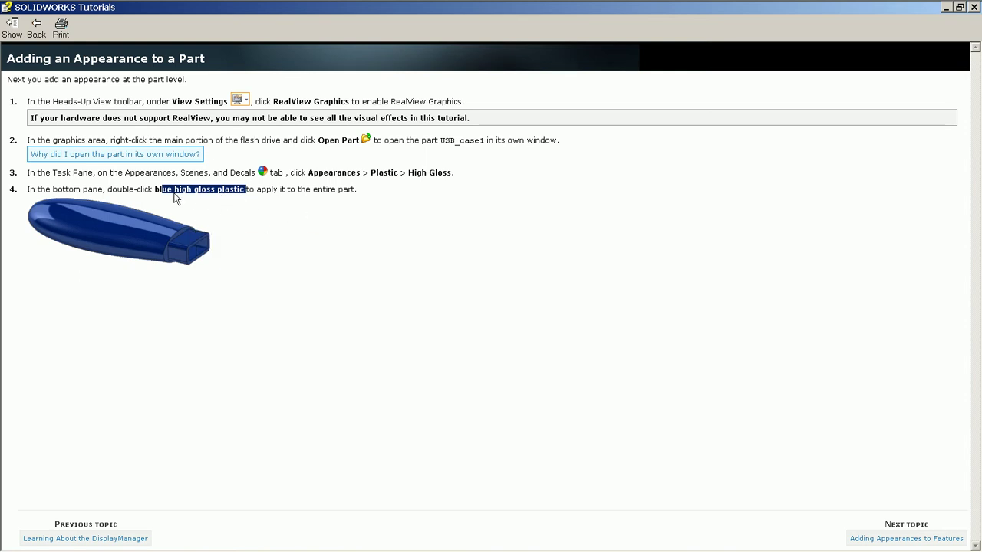
click(894, 538)
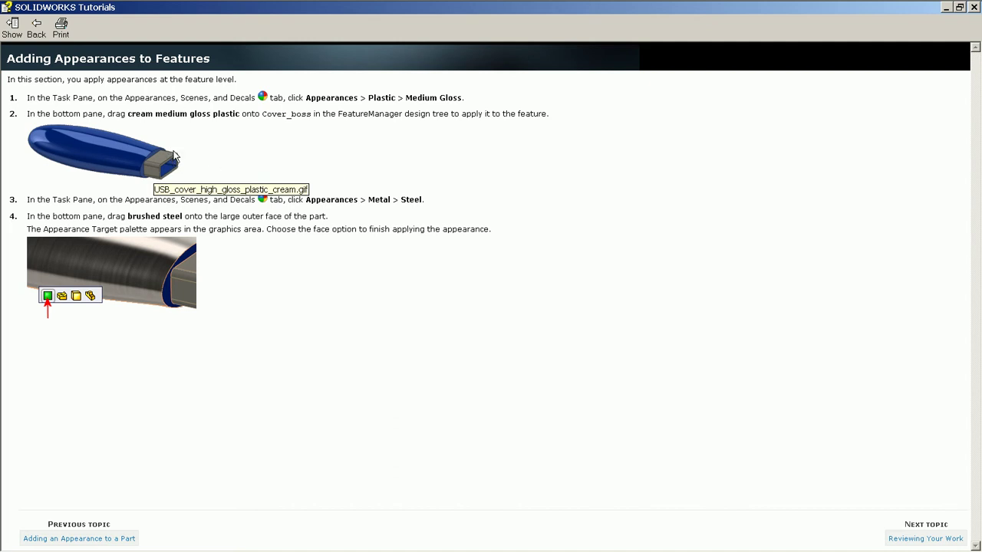
drag(375, 97, 441, 97)
click(364, 150)
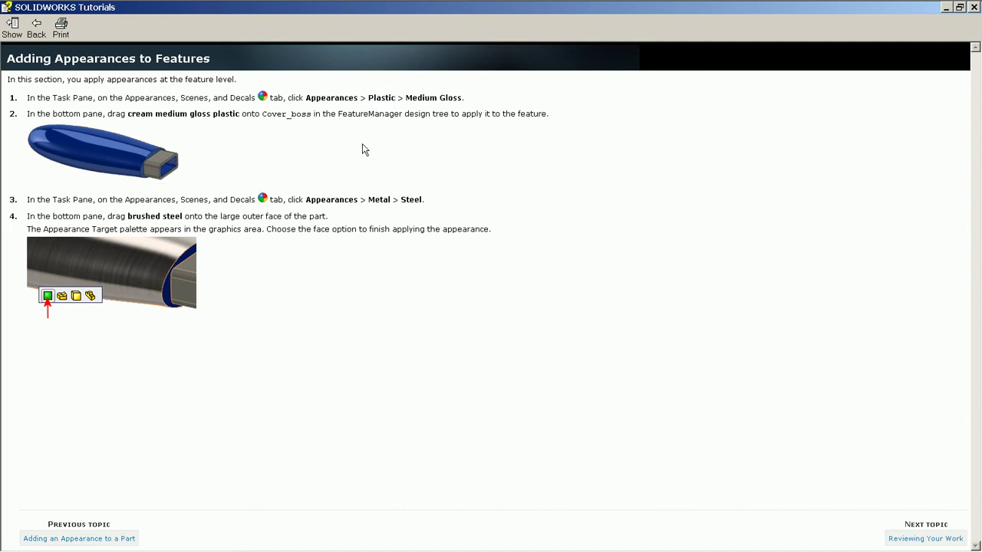
drag(263, 113, 312, 114)
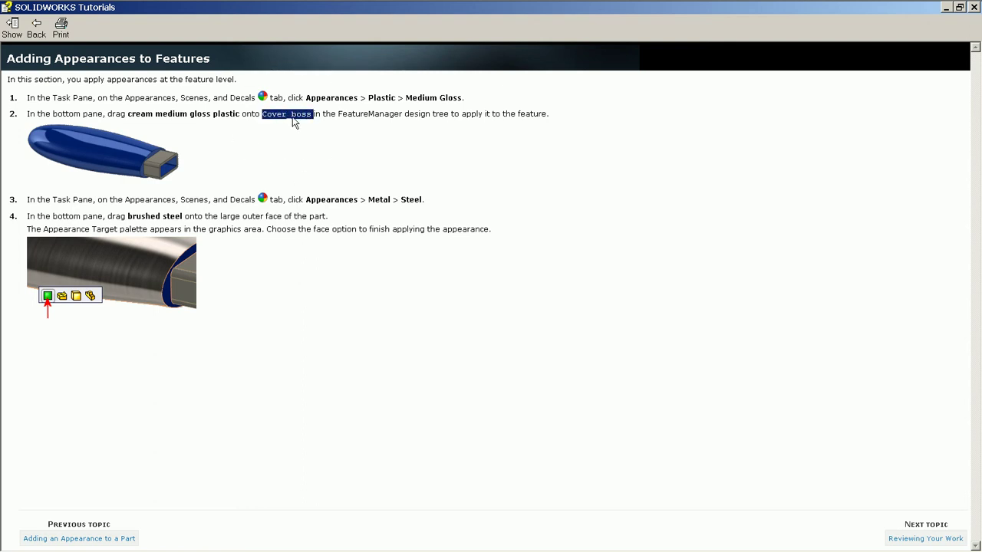
Drag cream medium gloss plastic from Plastic > Medium Gloss onto the Cover_boss feature
click(946, 7)
click(918, 179)
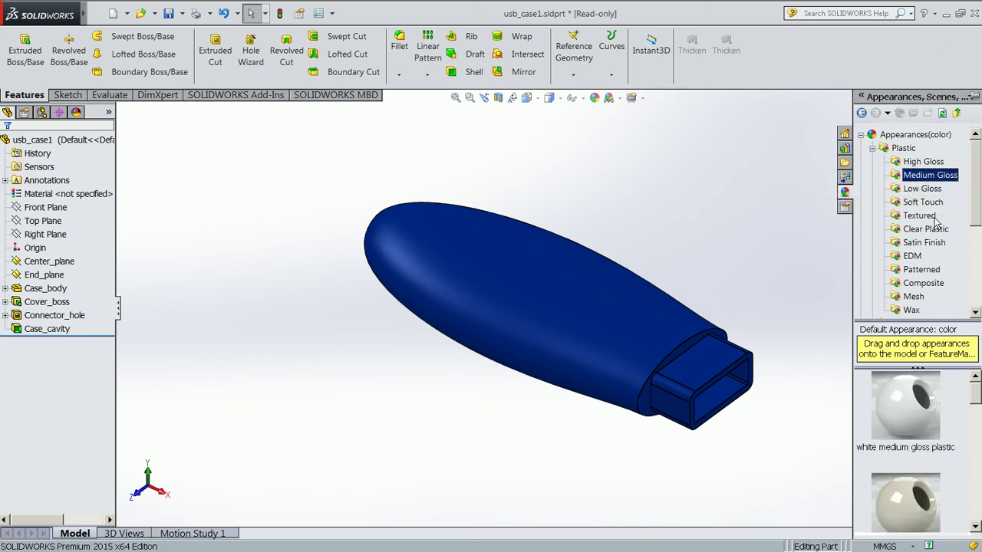
mouse_move(974, 411)
mouse_down()
mouse_move(977, 476)
mouse_move(976, 412)
mouse_up()
click(923, 448)
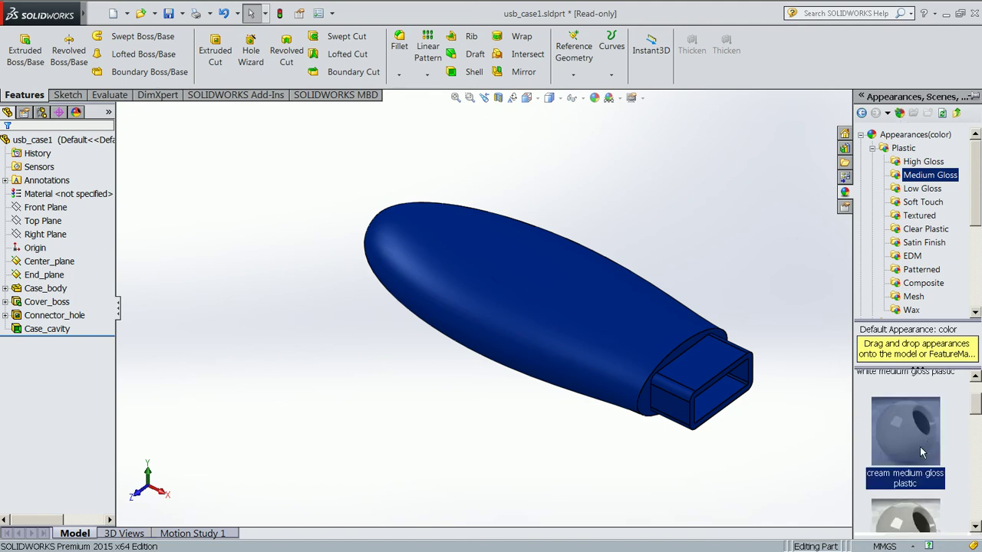
mouse_move(923, 448)
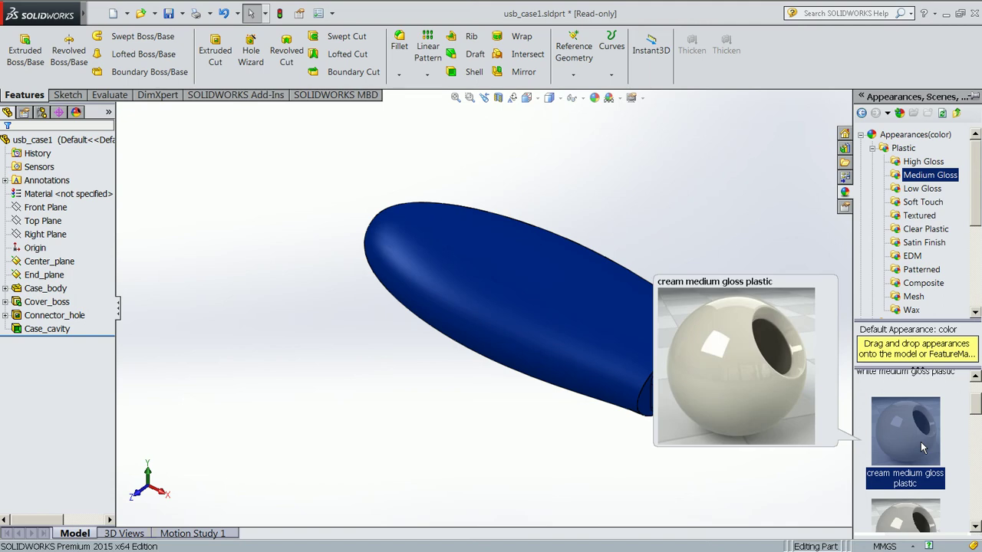
drag(923, 448, 48, 306)
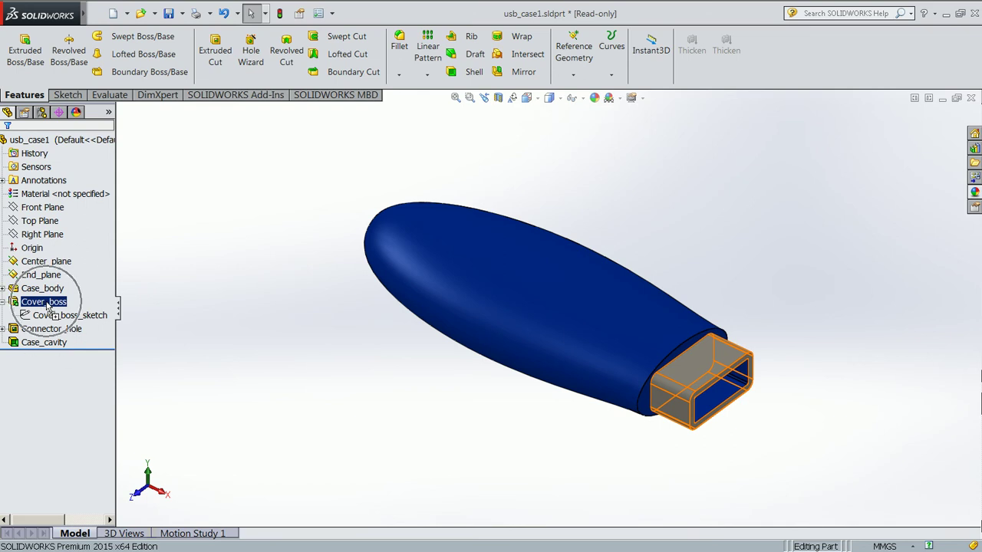
scroll(752, 383, down, 4)
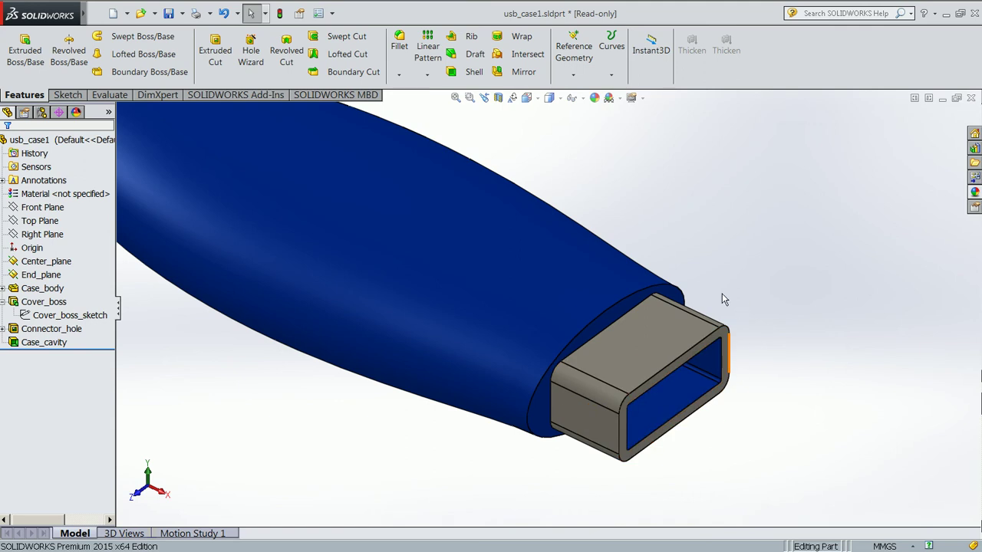
click(973, 192)
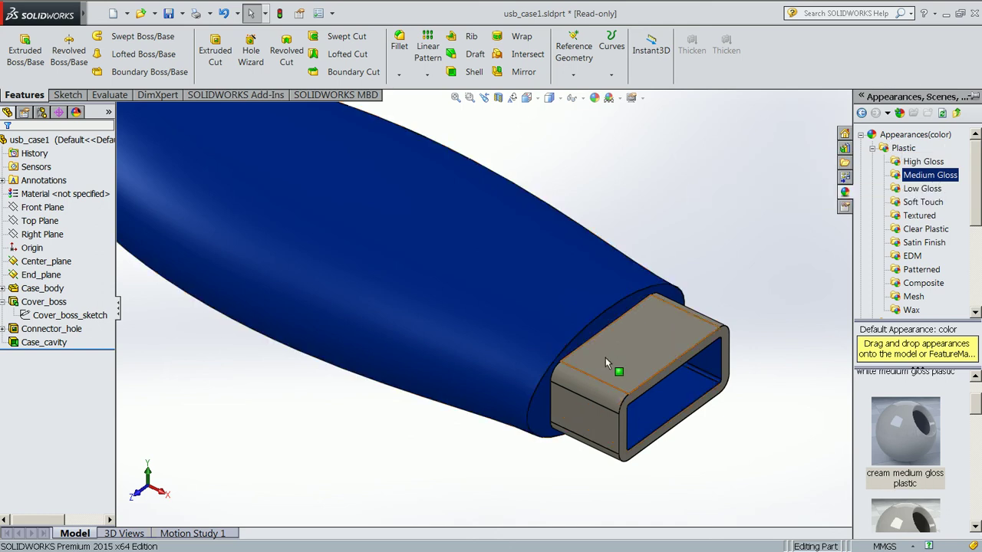
click(206, 15)
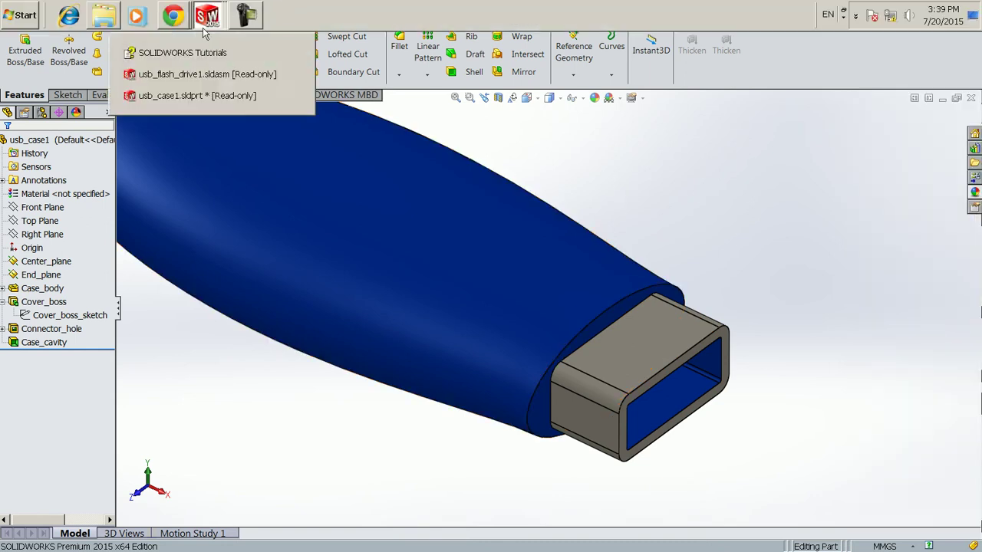
click(192, 49)
click(247, 269)
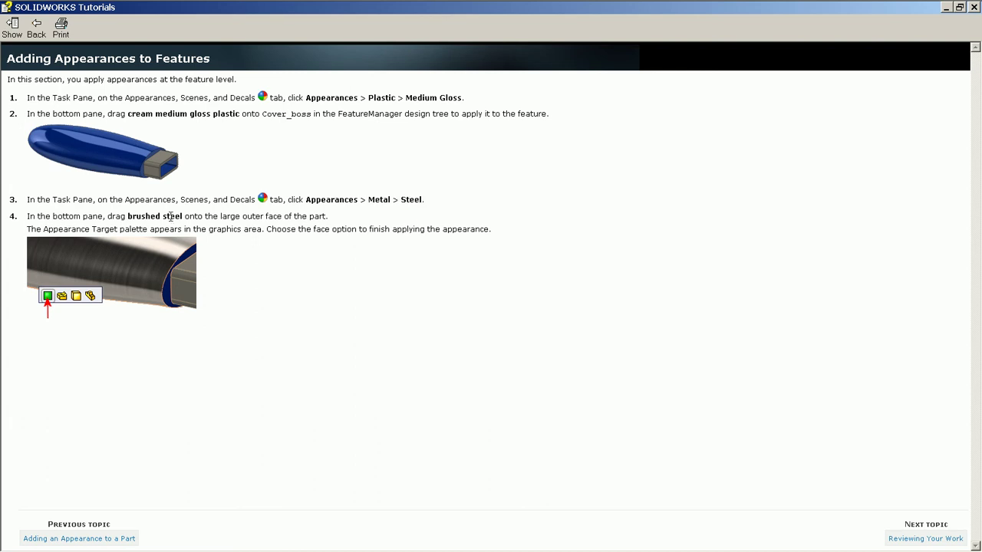
drag(129, 220, 175, 223)
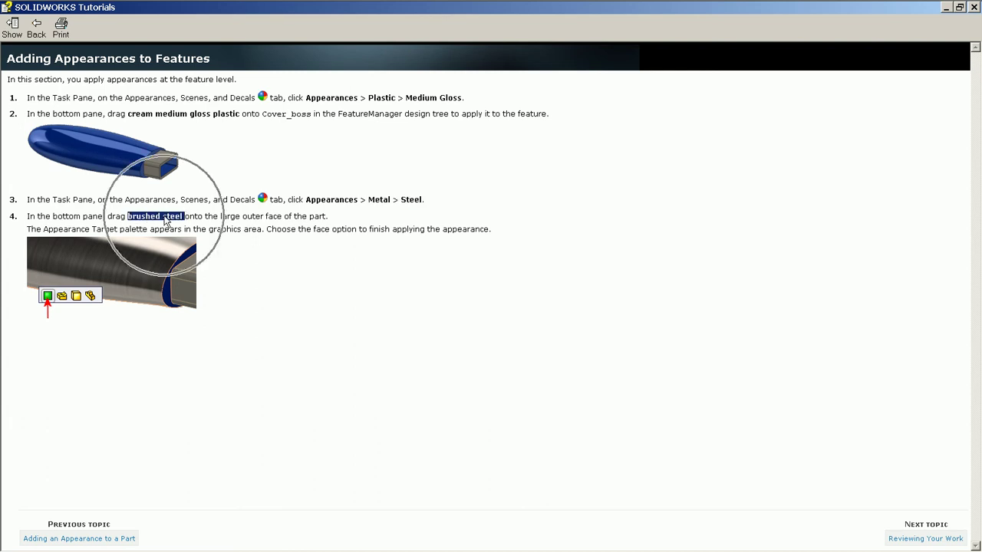
click(946, 7)
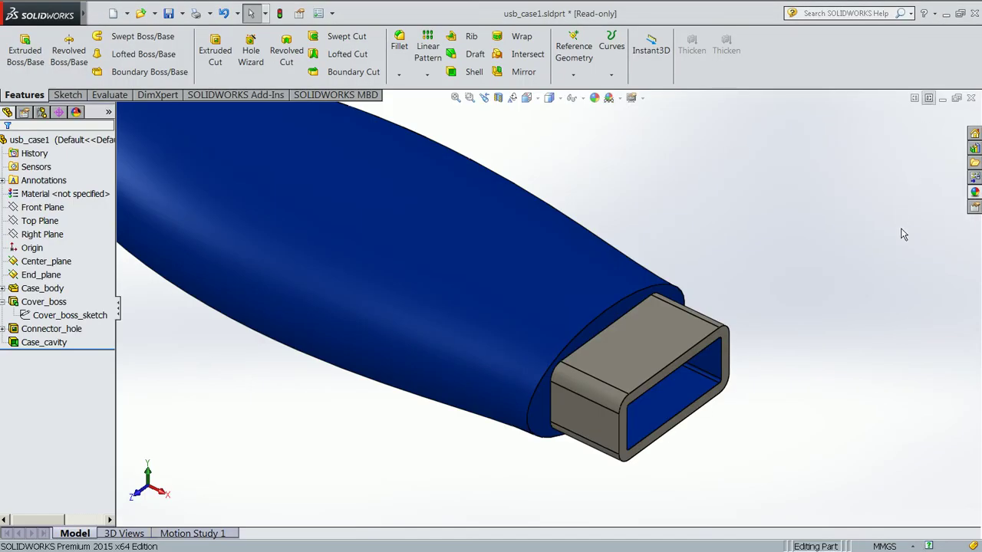
Apply brushed steel from Metal > Steel to only the case body's large outer face
click(975, 193)
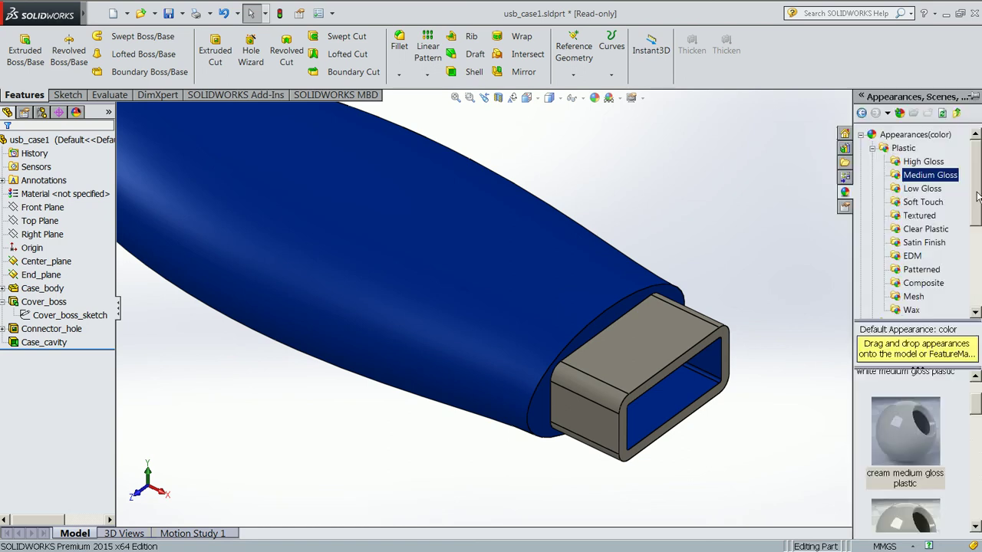
click(872, 149)
click(873, 162)
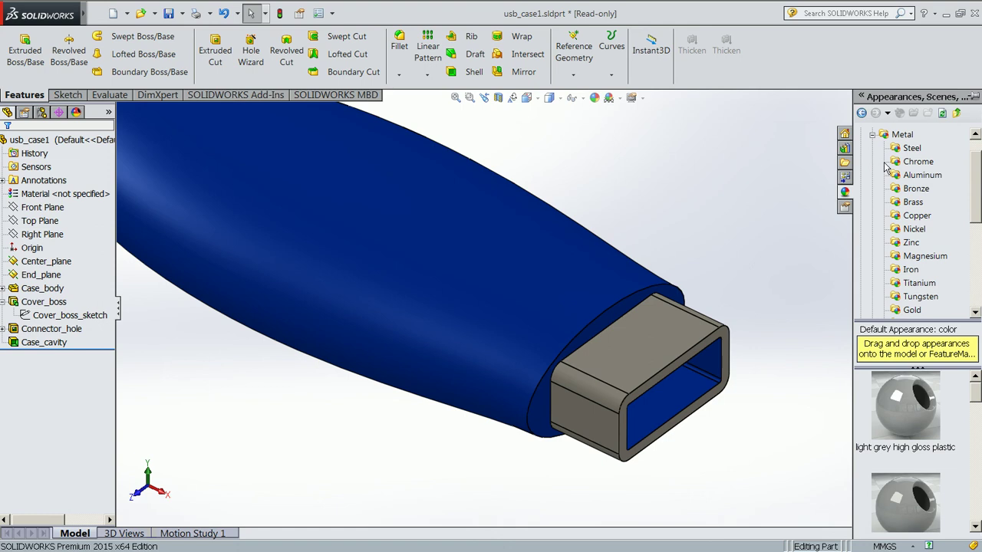
click(905, 150)
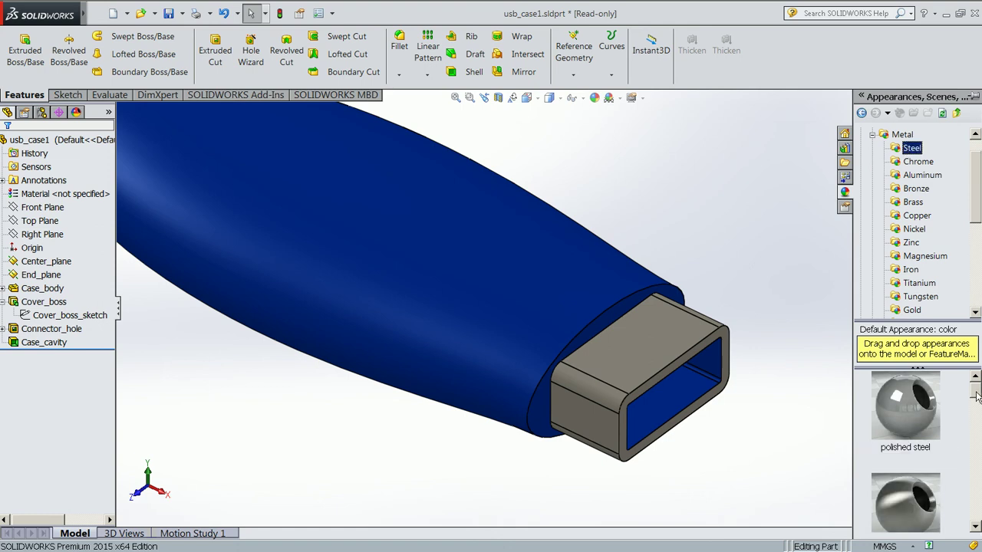
scroll(976, 396, down, 1)
click(922, 433)
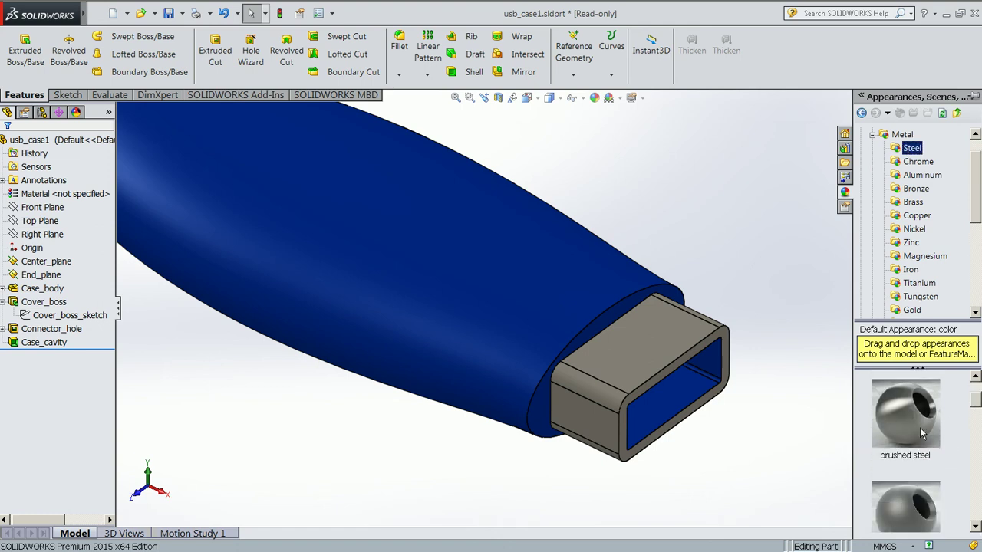
scroll(508, 268, up, 4)
mouse_move(913, 453)
mouse_down()
mouse_move(730, 401)
mouse_move(533, 299)
mouse_up()
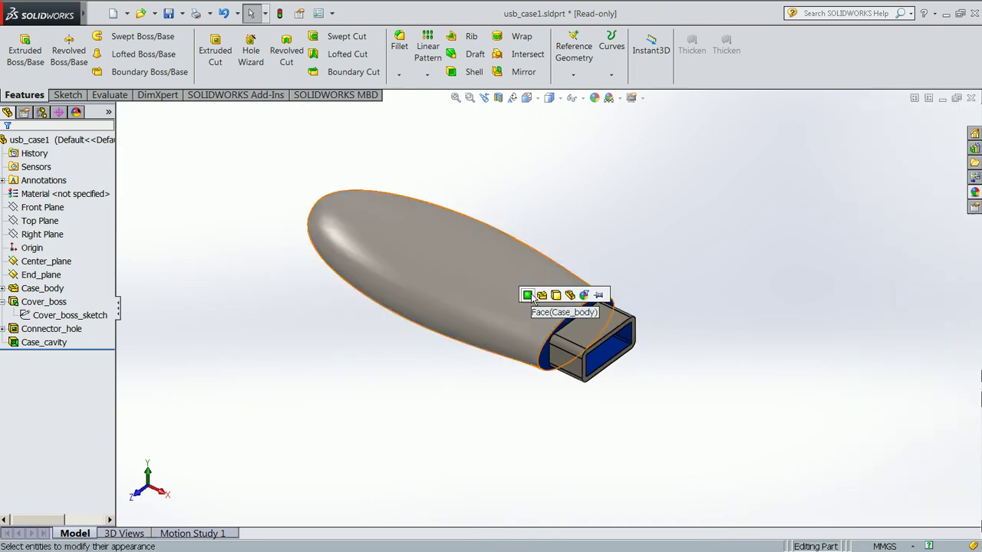
scroll(478, 267, down, 3)
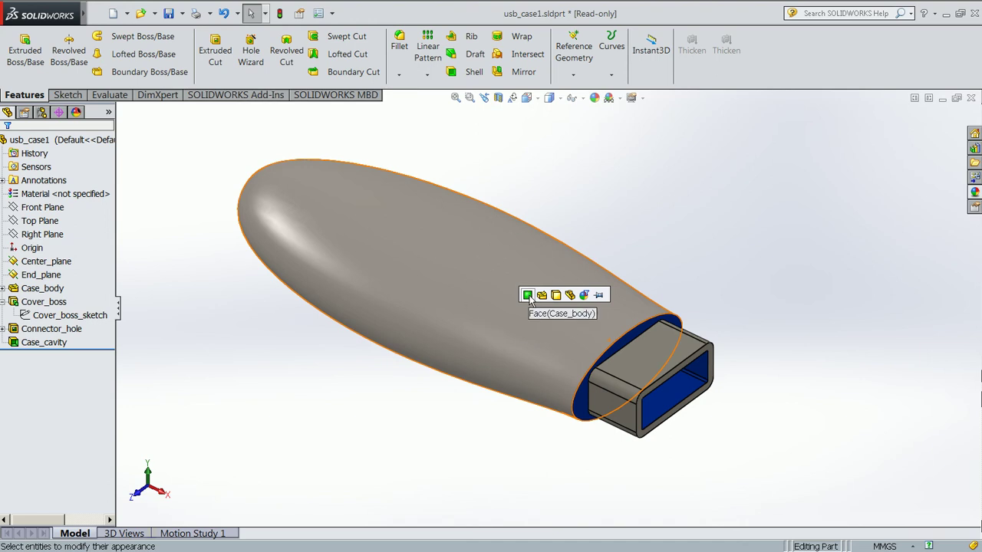
click(528, 295)
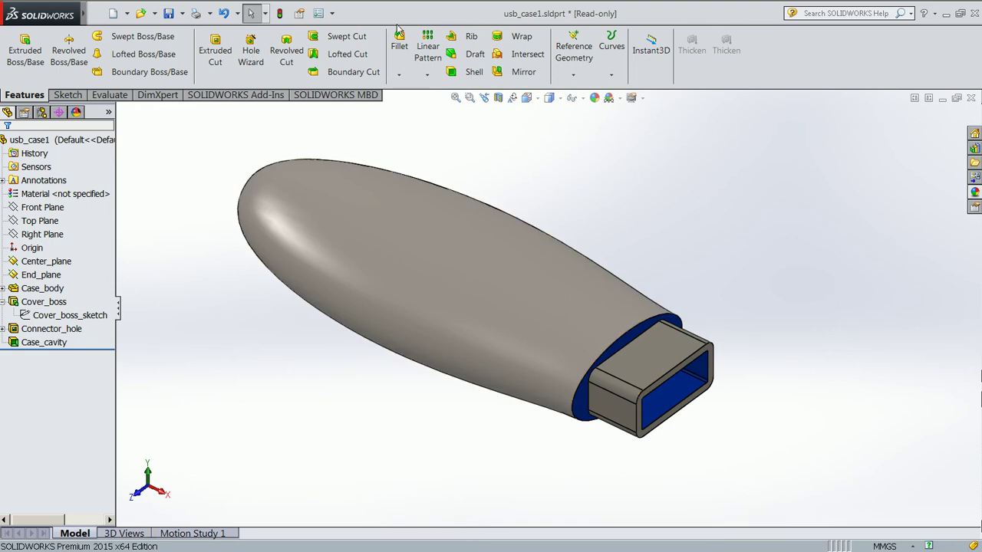
Advance the tutorial to the Reviewing Your Work topic, then minimize it to return to the part
mouse_move(373, 14)
click(207, 16)
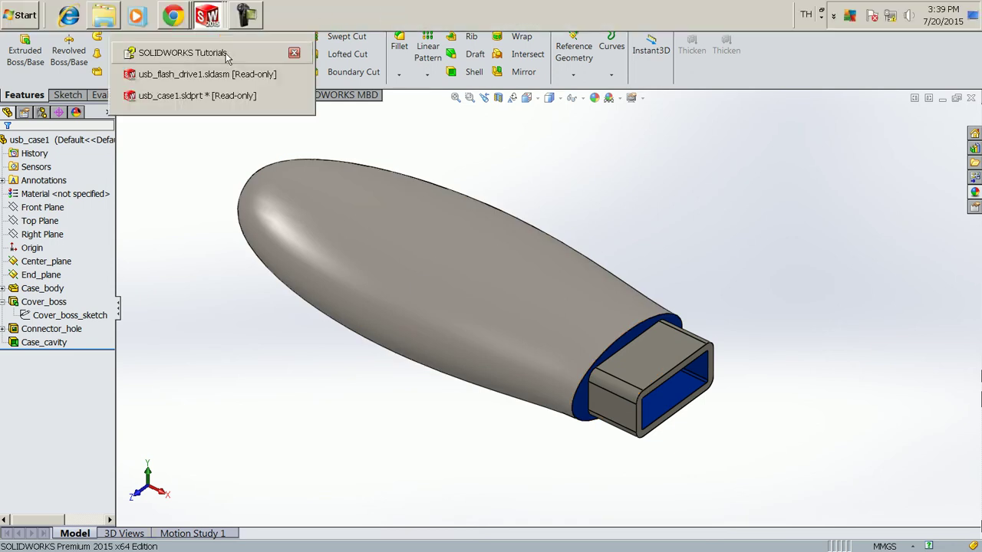
click(168, 57)
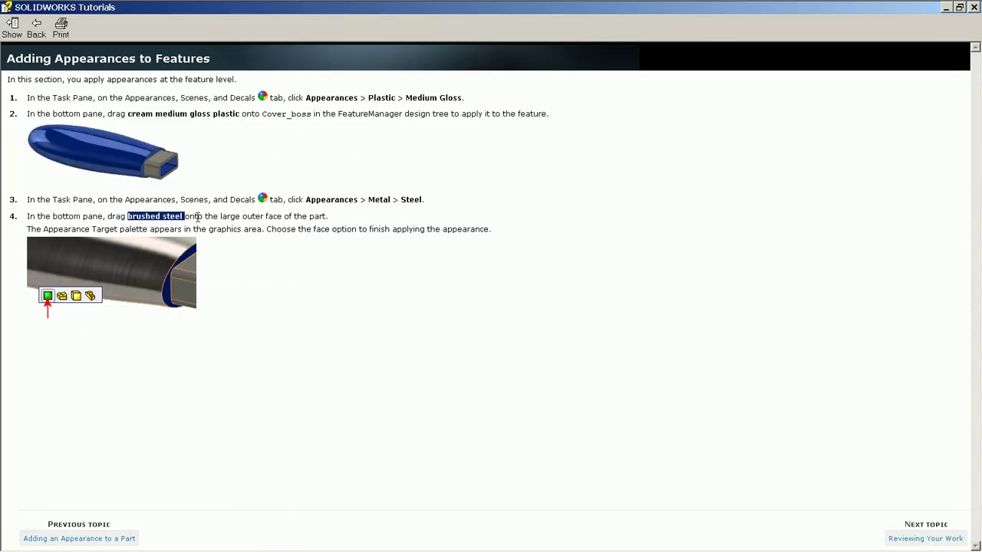
click(911, 540)
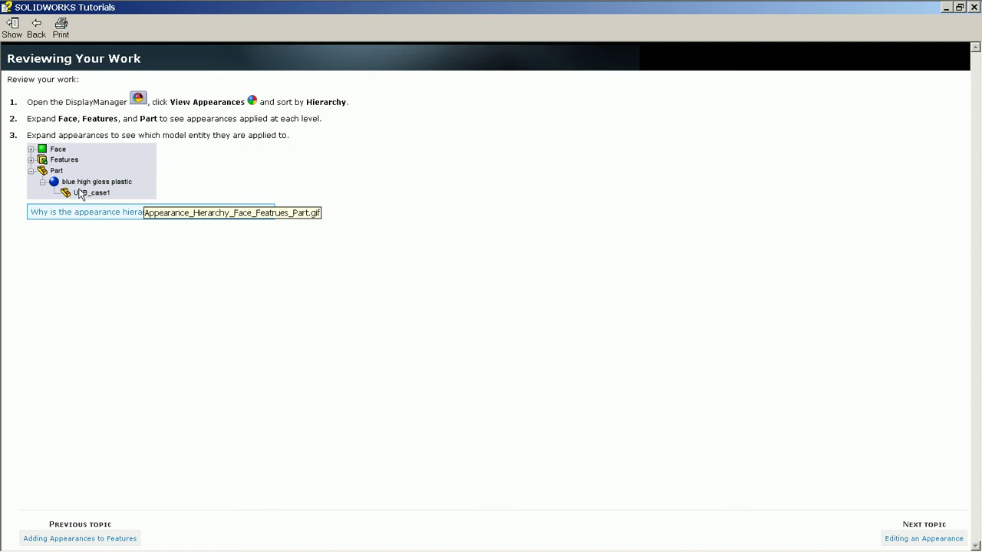
click(60, 169)
click(943, 9)
Sort the DisplayManager appearances by Hierarchy and select brushed steel under Face
click(75, 113)
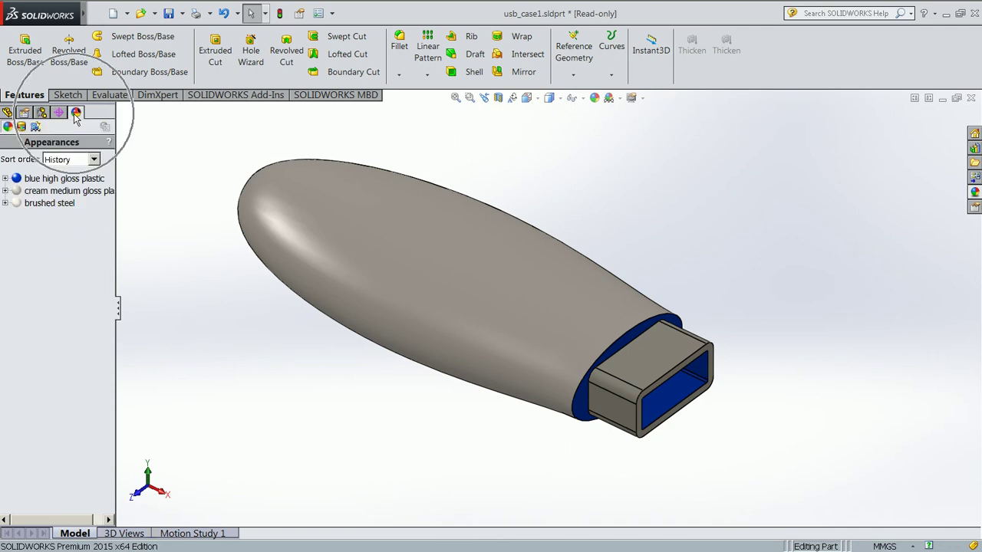
click(57, 159)
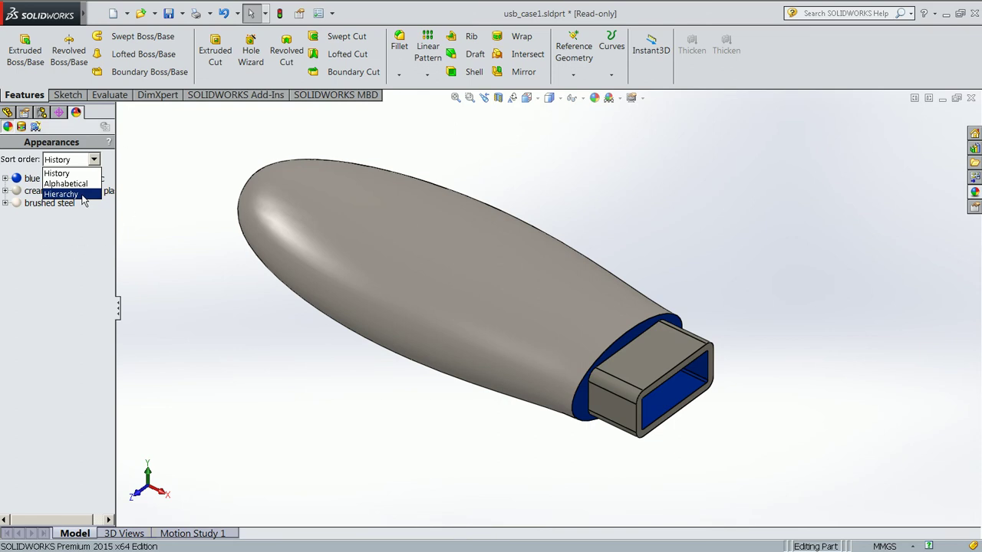
click(76, 195)
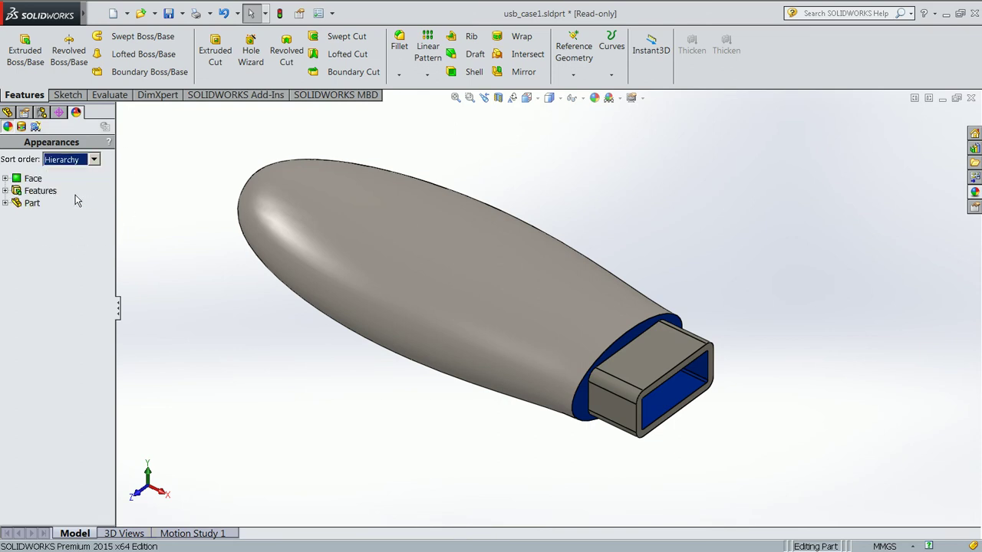
double_click(33, 179)
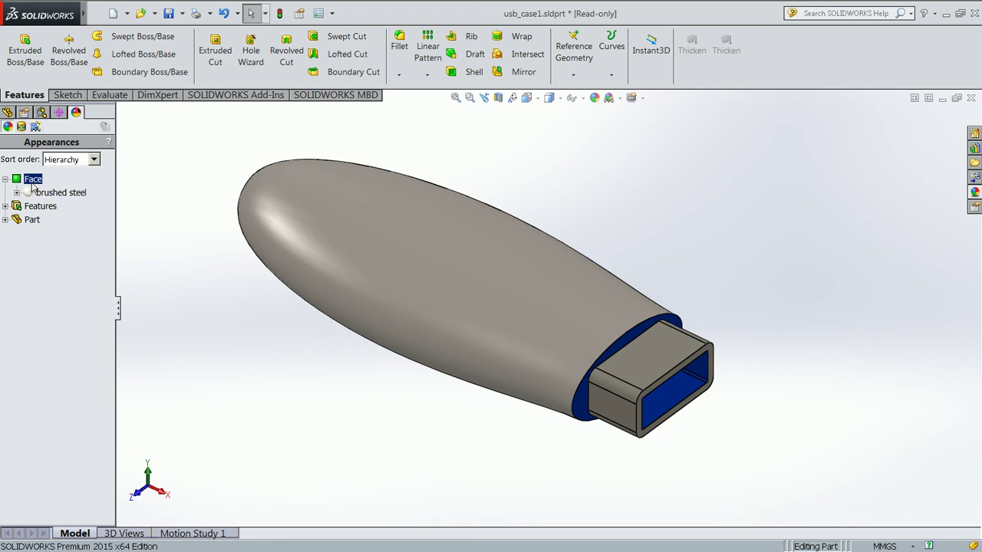
double_click(31, 196)
click(55, 195)
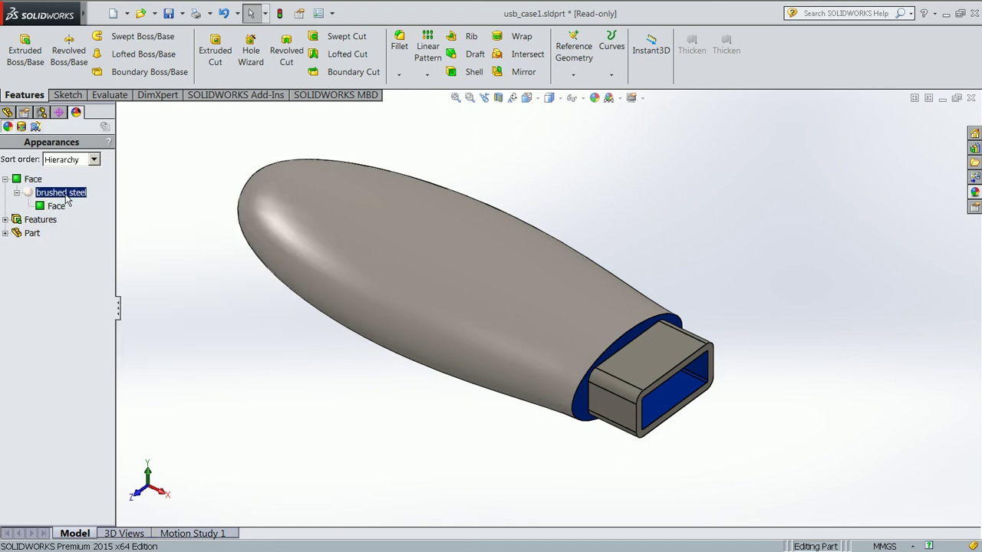
Expand the feature and part levels to see cream medium gloss and blue high gloss, then collapse all levels
click(57, 207)
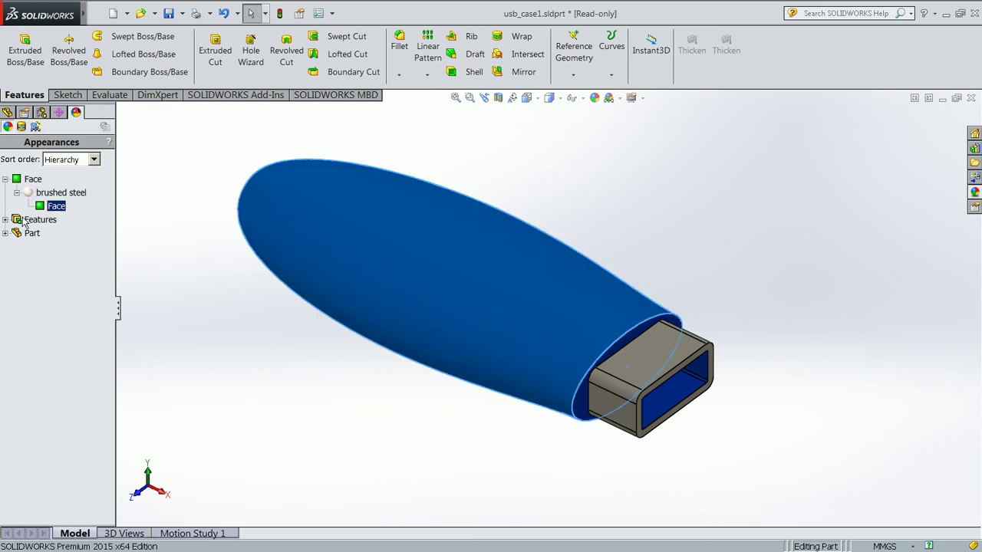
click(7, 221)
double_click(25, 238)
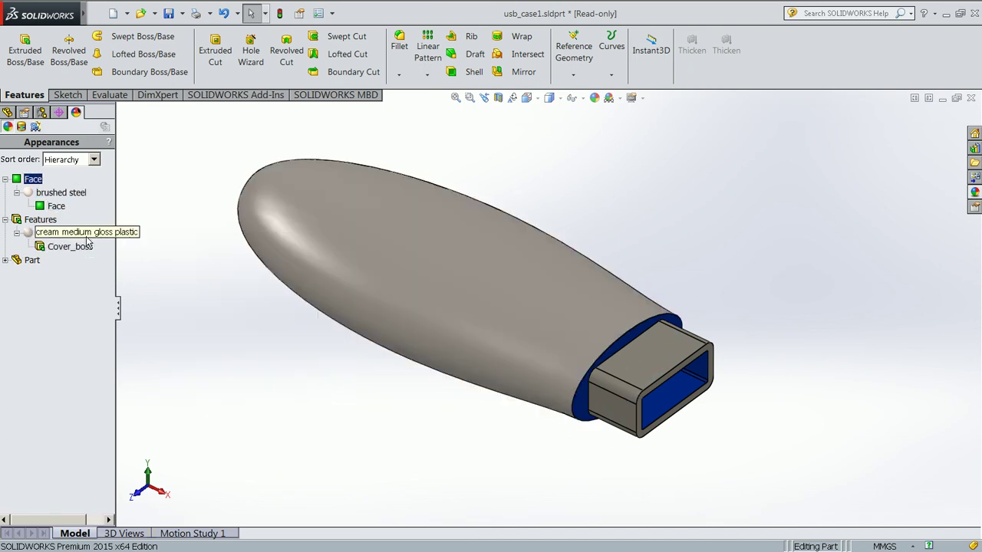
double_click(14, 260)
mouse_move(46, 276)
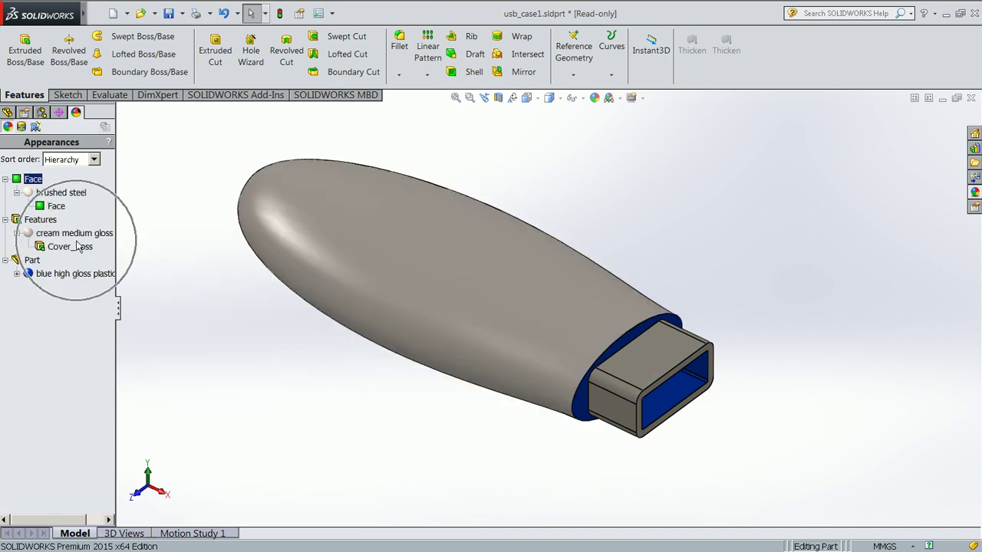
click(6, 178)
click(5, 193)
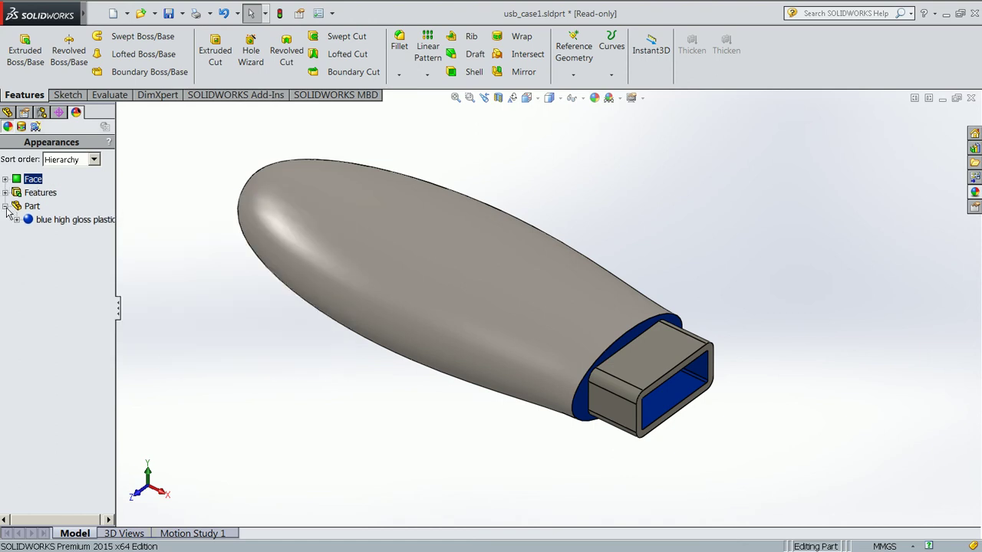
click(5, 206)
Open the tutorial's Editing an Appearance page and copy its heading
click(208, 15)
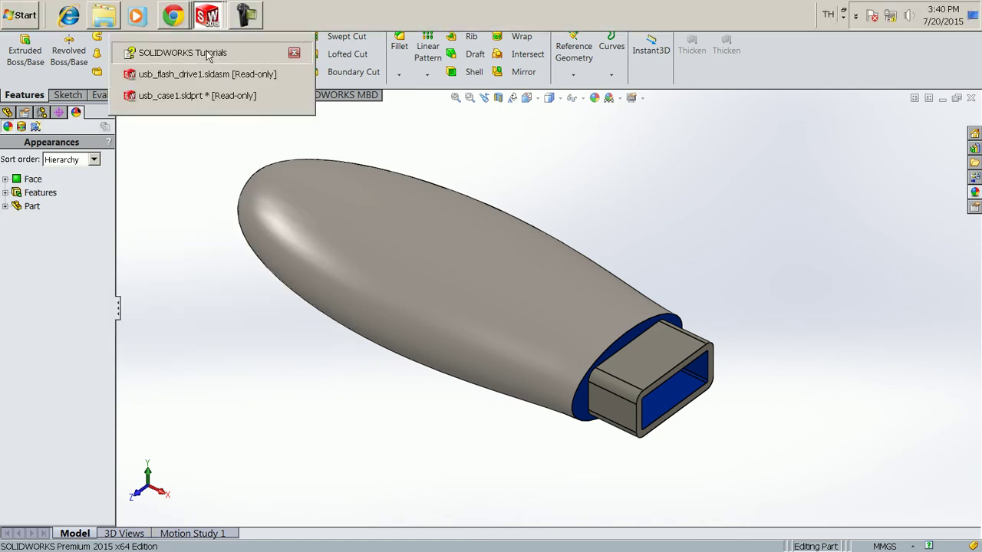
click(207, 51)
click(911, 539)
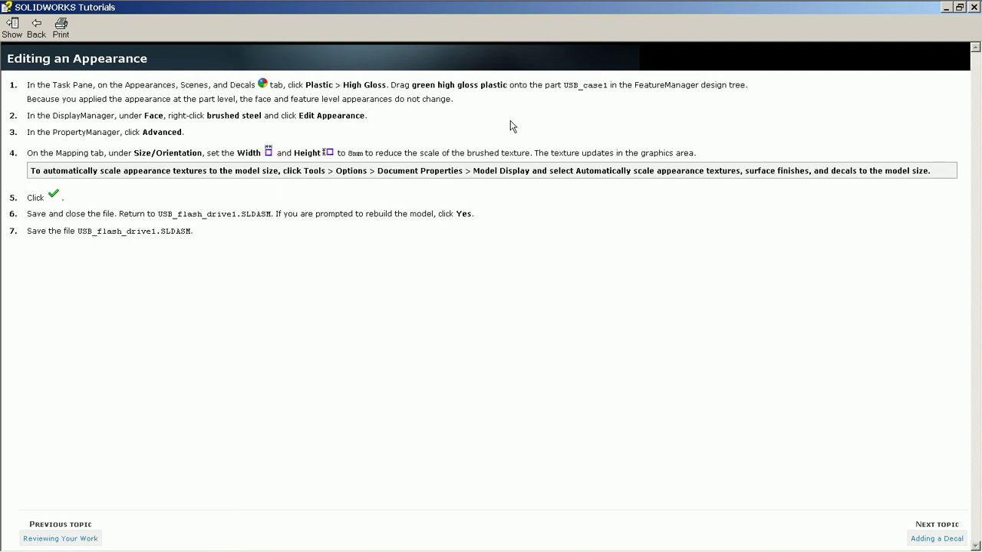
drag(10, 55, 137, 59)
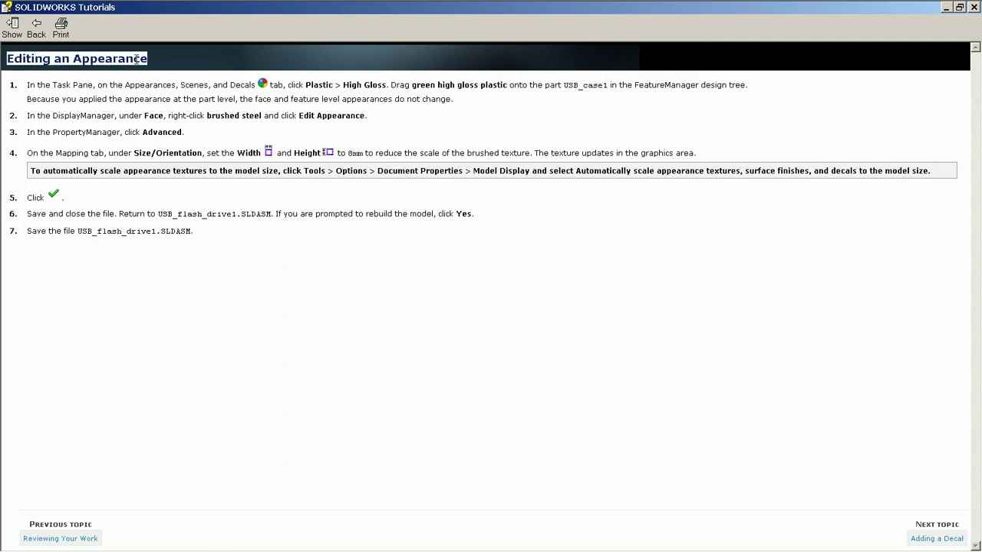
key(ctrl+c)
Minimize the tutorial and show the part's FeatureManager tree
click(740, 75)
click(904, 108)
click(909, 112)
click(910, 112)
click(946, 7)
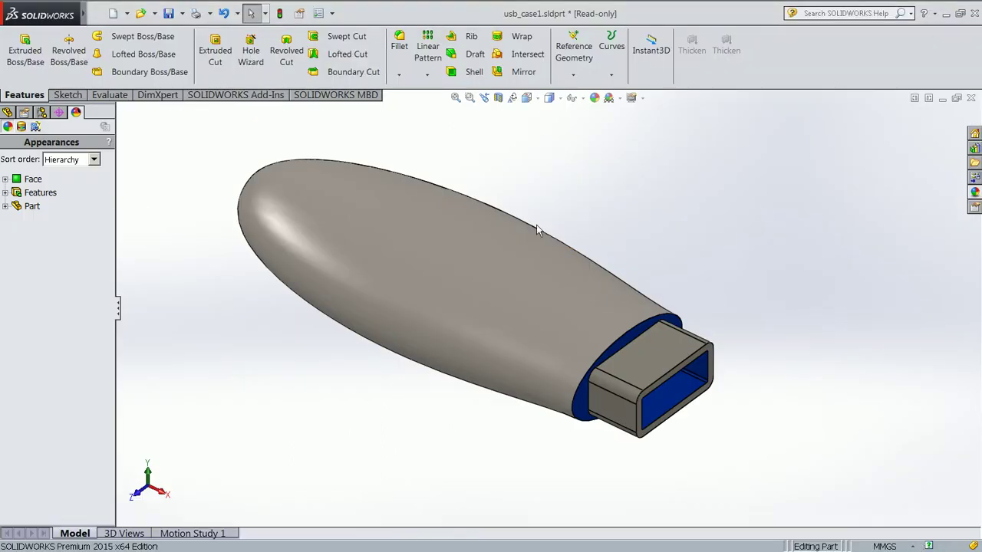
click(7, 113)
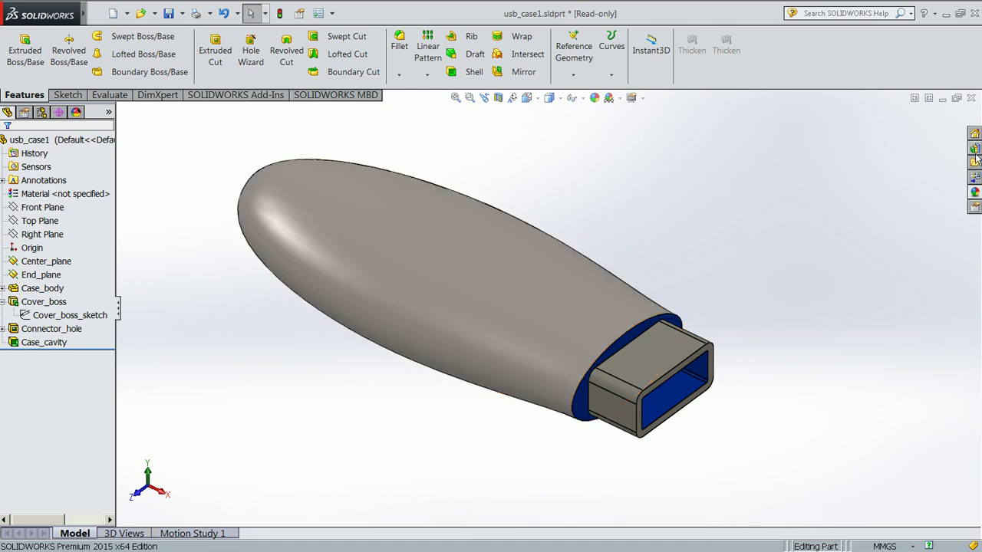
Collapse Metal and expand the Plastic appearances, showing the Medium Gloss swatches
click(975, 194)
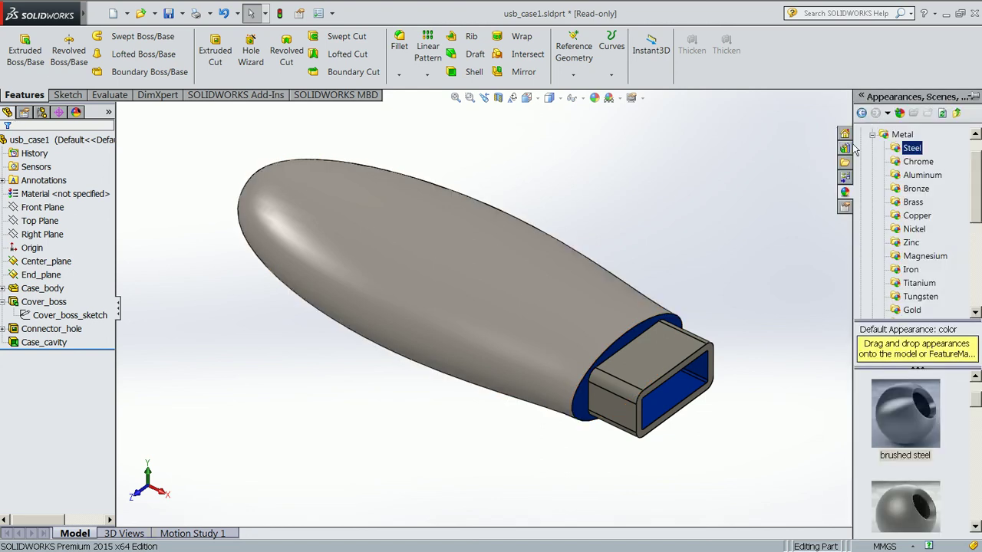
click(873, 135)
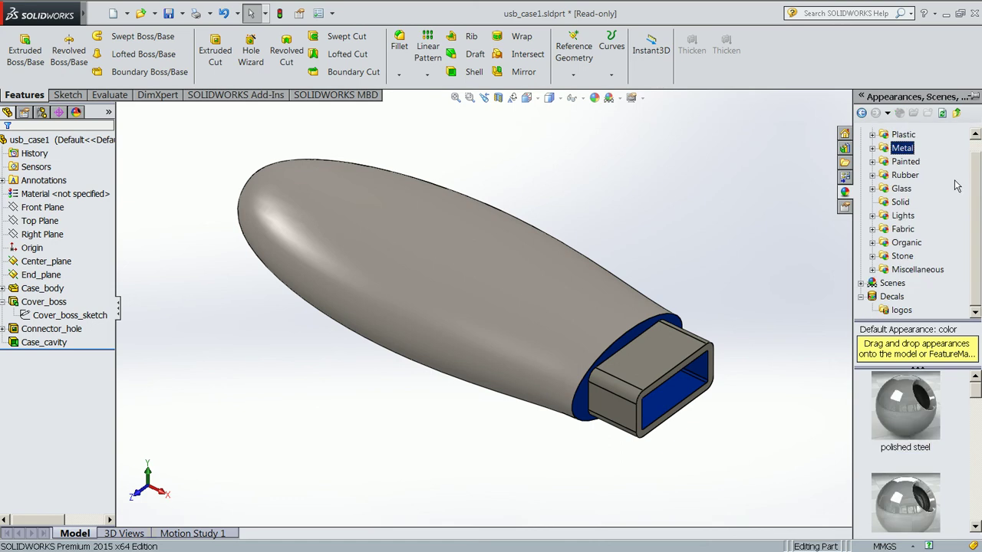
scroll(916, 165, up, 1)
click(872, 148)
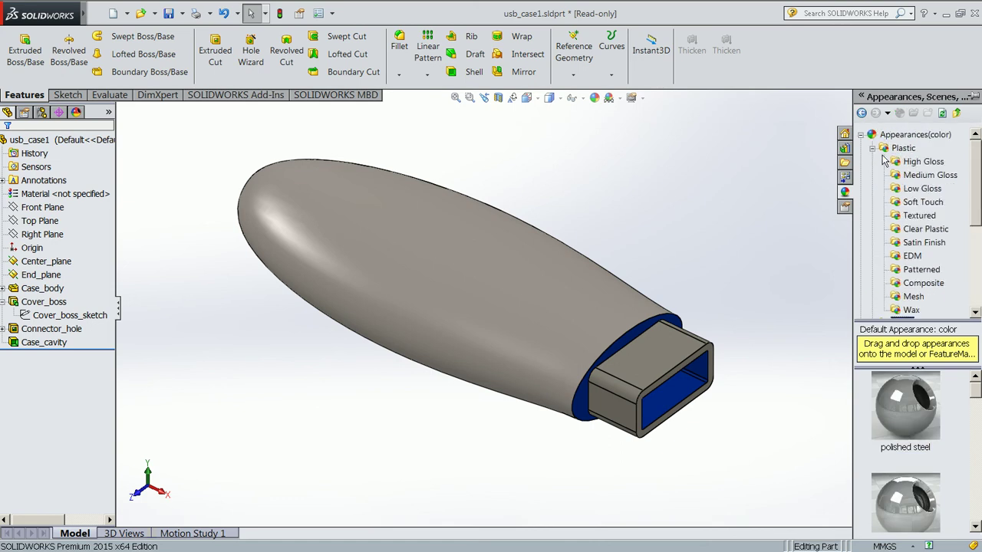
click(928, 176)
Check the tutorial step replacing brushed steel mentions with green high gloss plastic
mouse_move(363, 15)
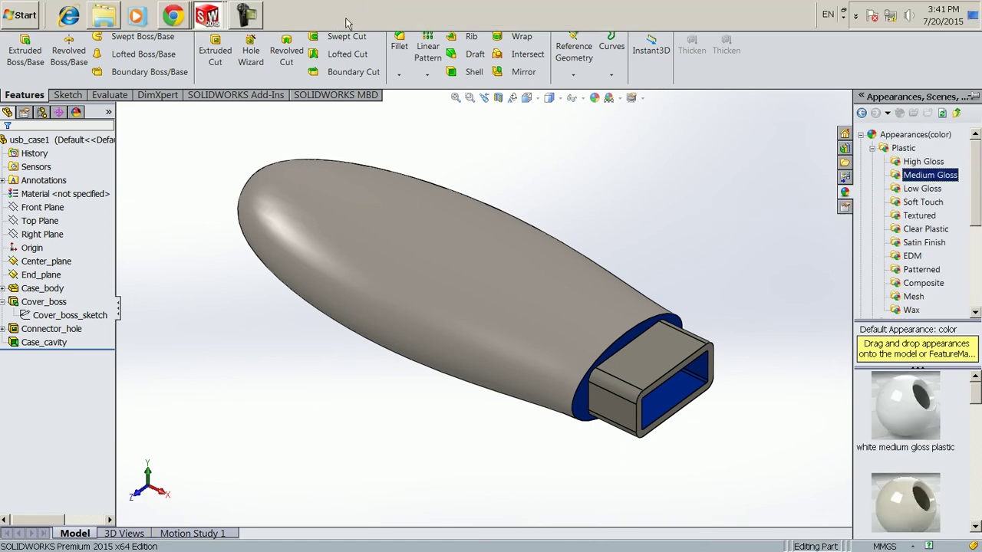
click(207, 15)
click(289, 48)
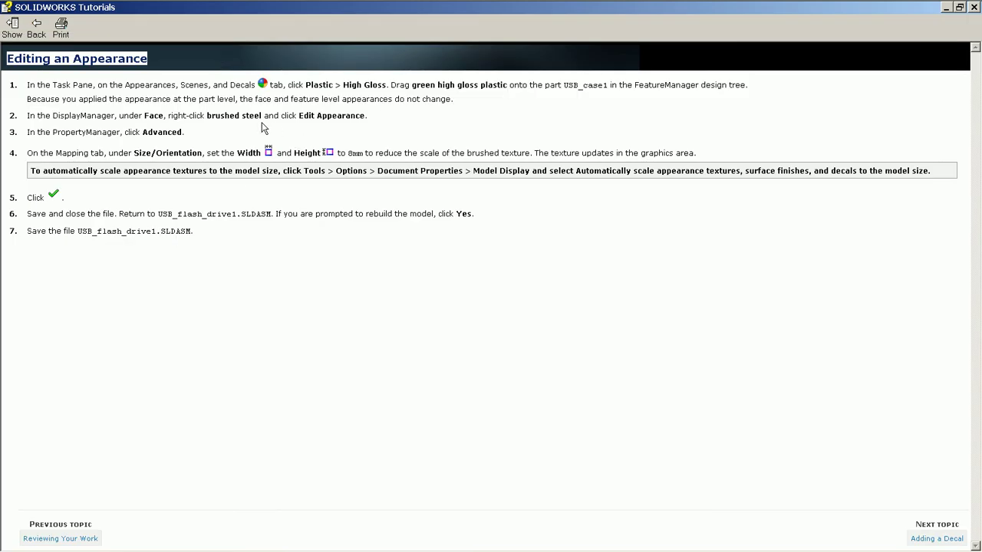
drag(207, 115, 263, 115)
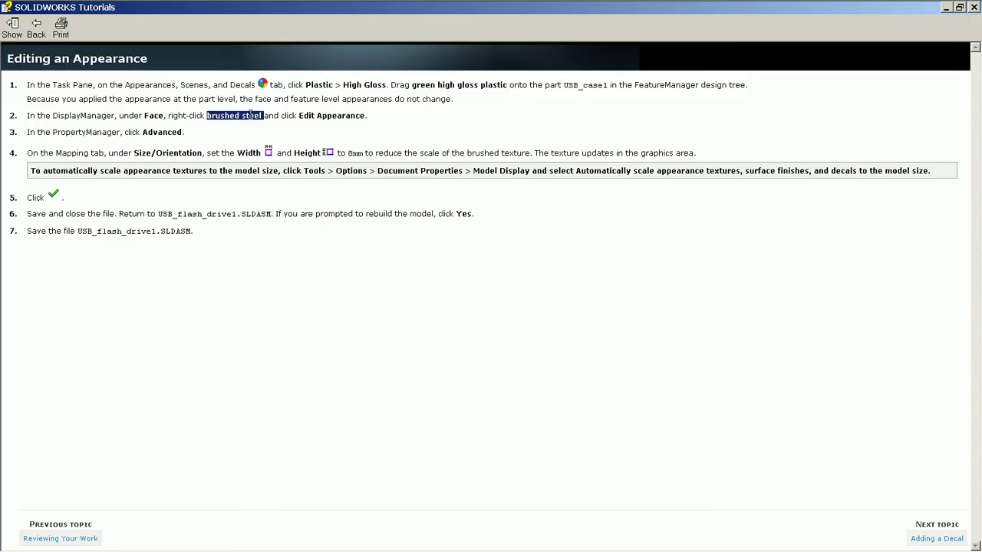
drag(412, 85, 495, 86)
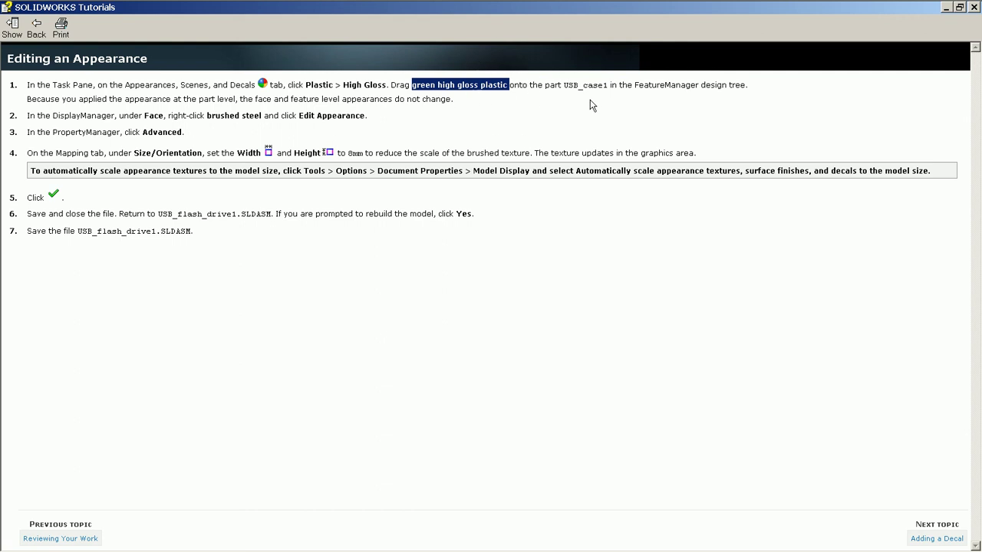
click(947, 8)
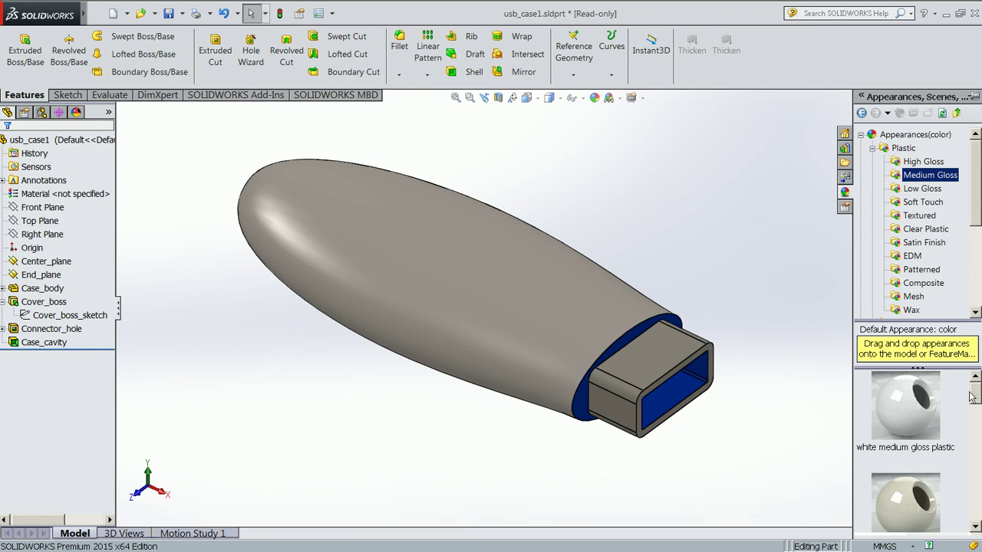
Drag green high gloss plastic from Plastic > High Gloss onto the whole part
drag(975, 394, 975, 412)
mouse_move(217, 23)
click(201, 53)
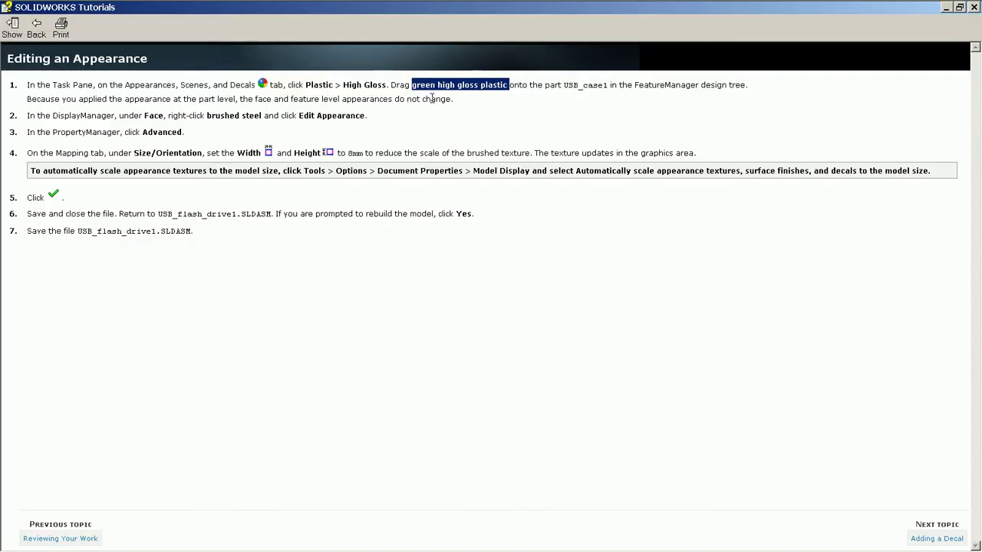
click(946, 8)
click(919, 162)
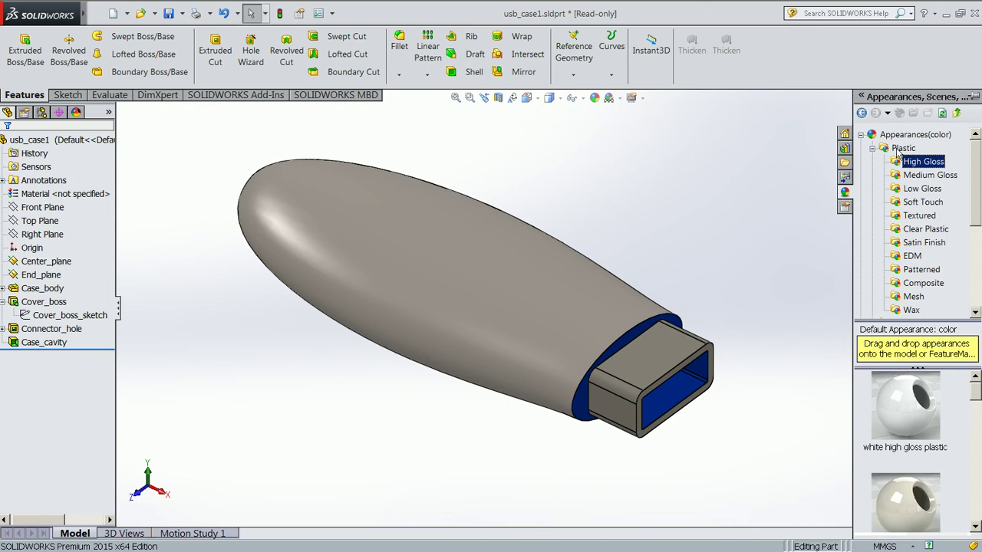
drag(978, 392, 971, 494)
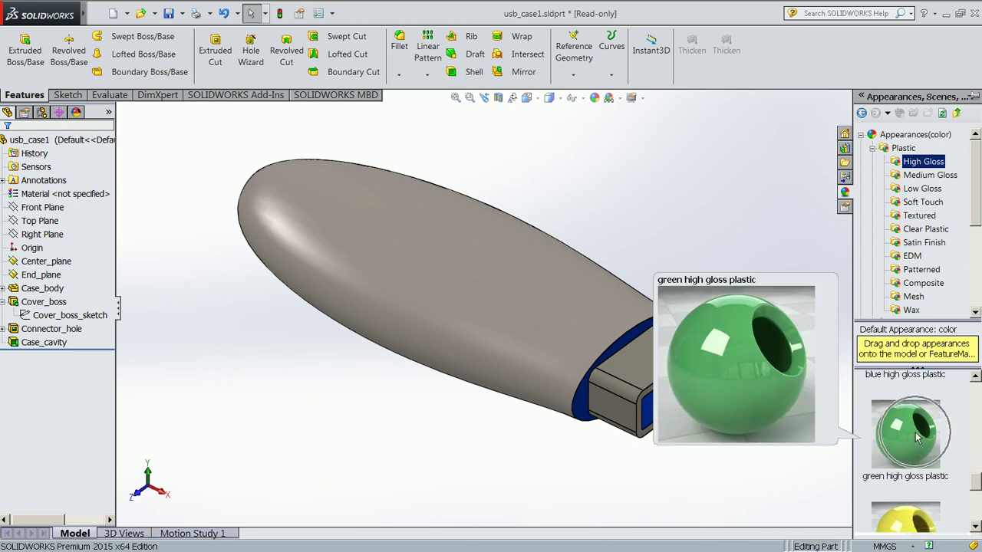
drag(916, 442, 56, 144)
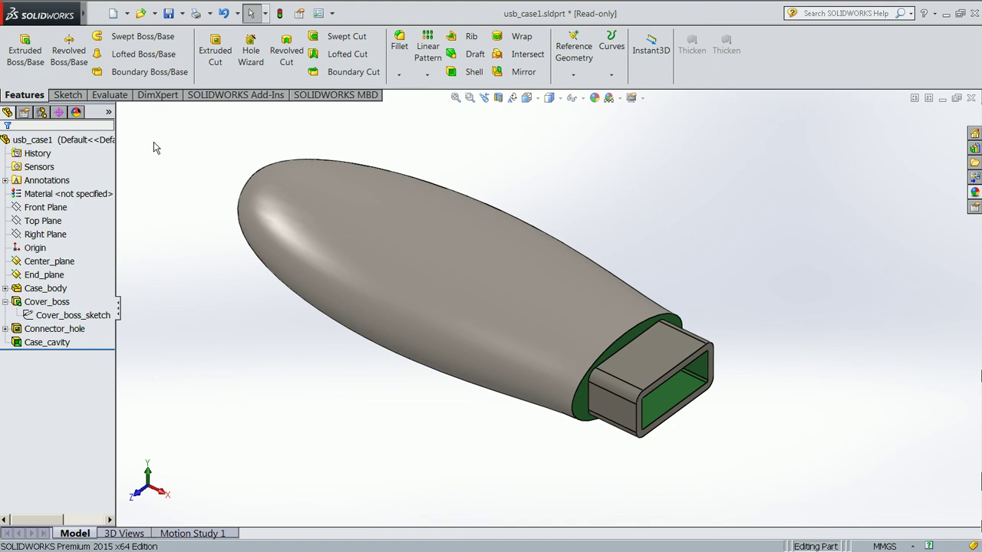
Show the applied appearances sorted by History and check the tutorial's instructions
click(76, 113)
click(71, 161)
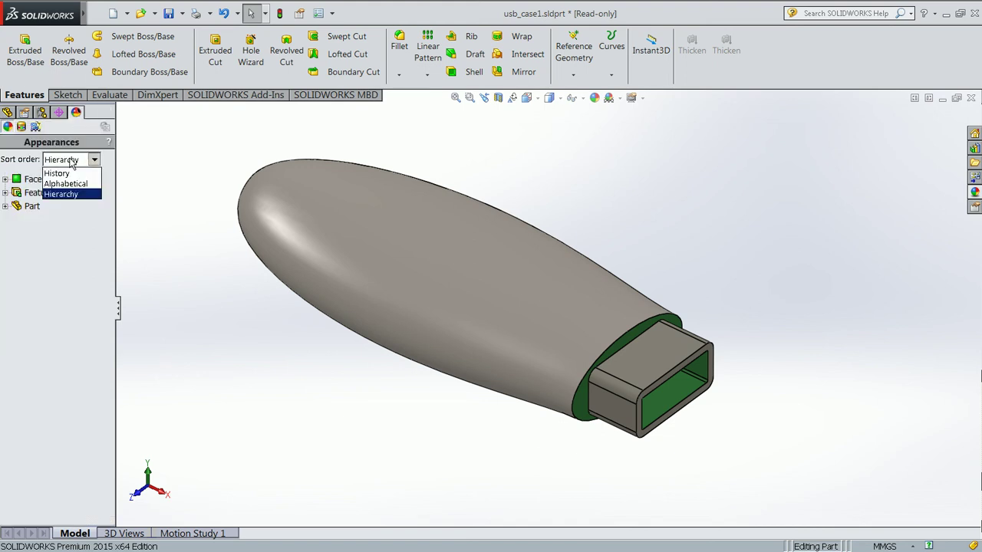
click(56, 173)
mouse_move(119, 3)
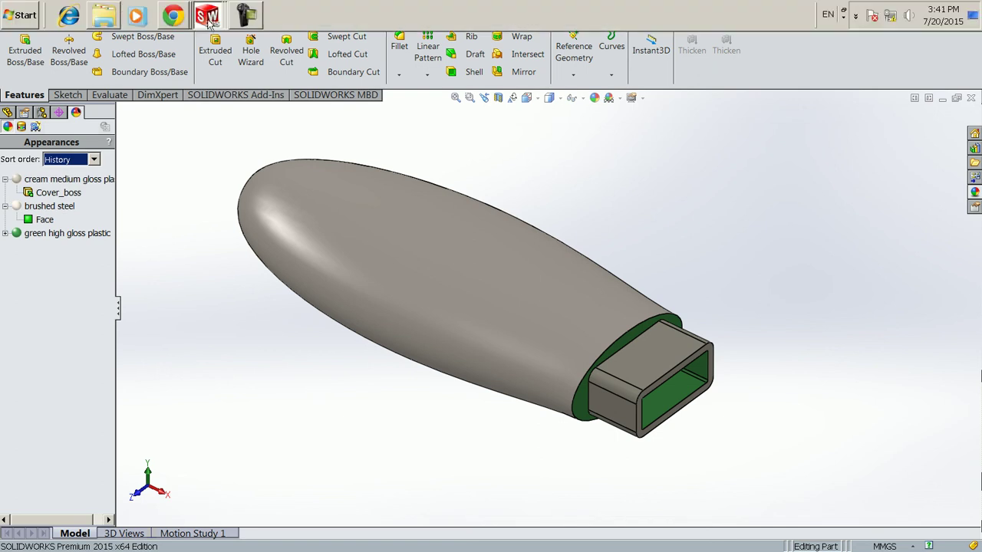
mouse_move(218, 16)
click(215, 51)
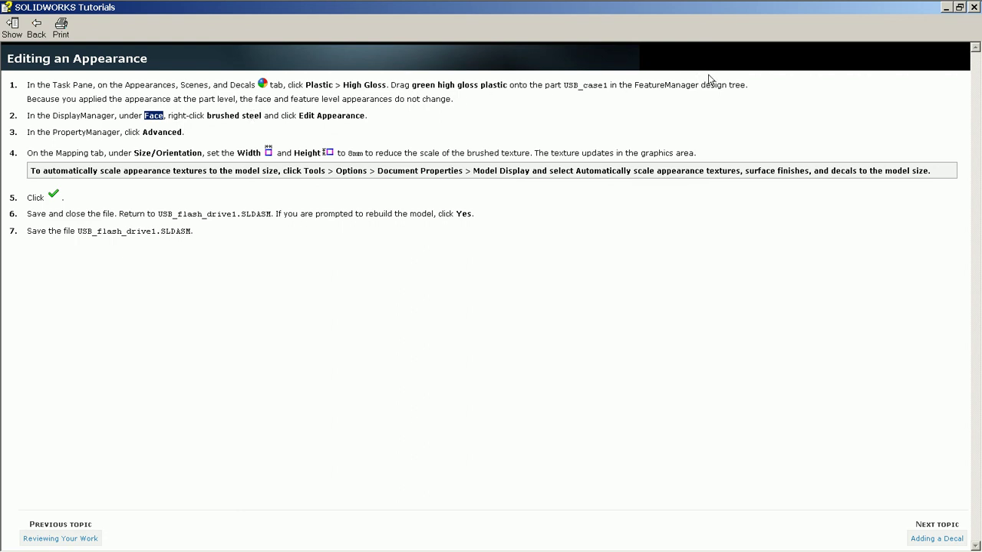
click(945, 7)
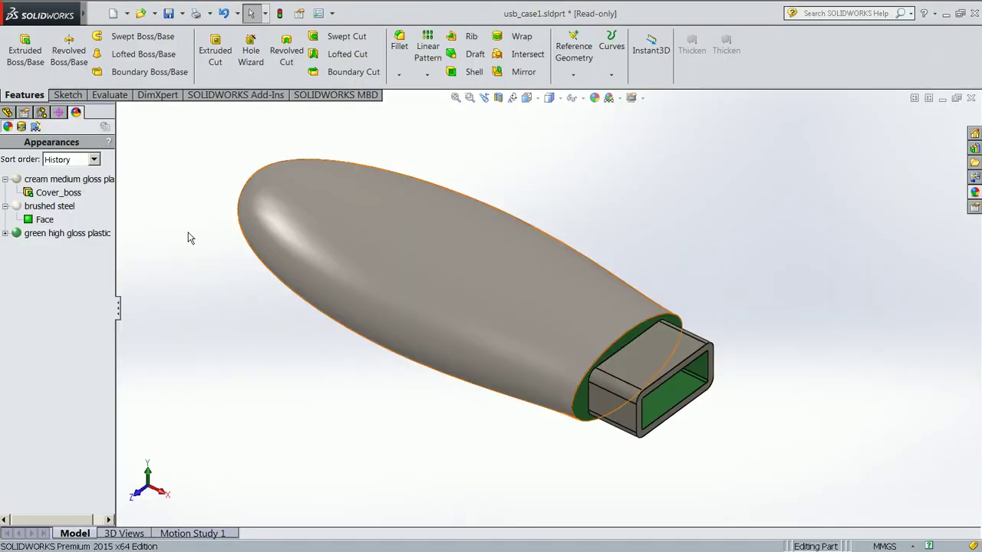
Re-sort appearances by Hierarchy, expand Face and open brushed steel's context menu
click(60, 159)
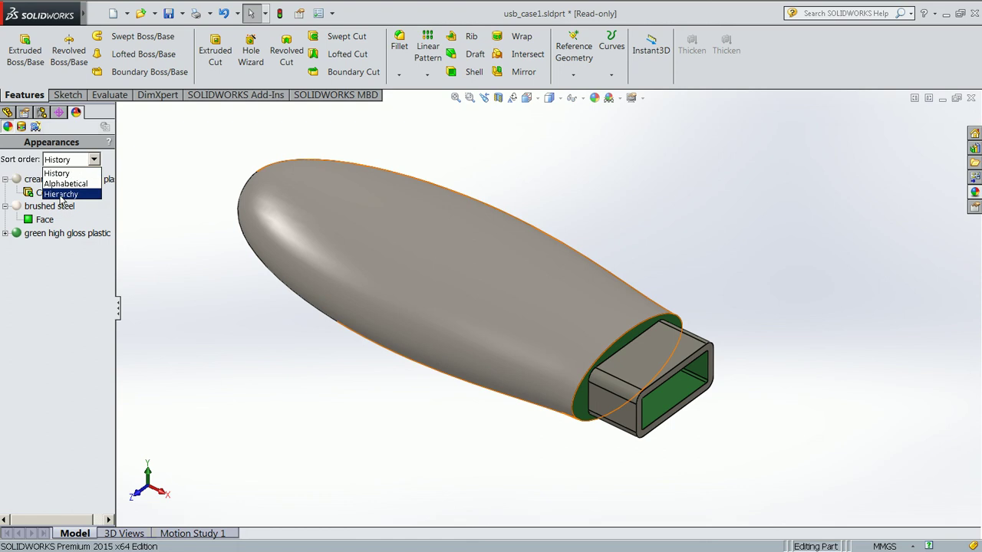
click(60, 194)
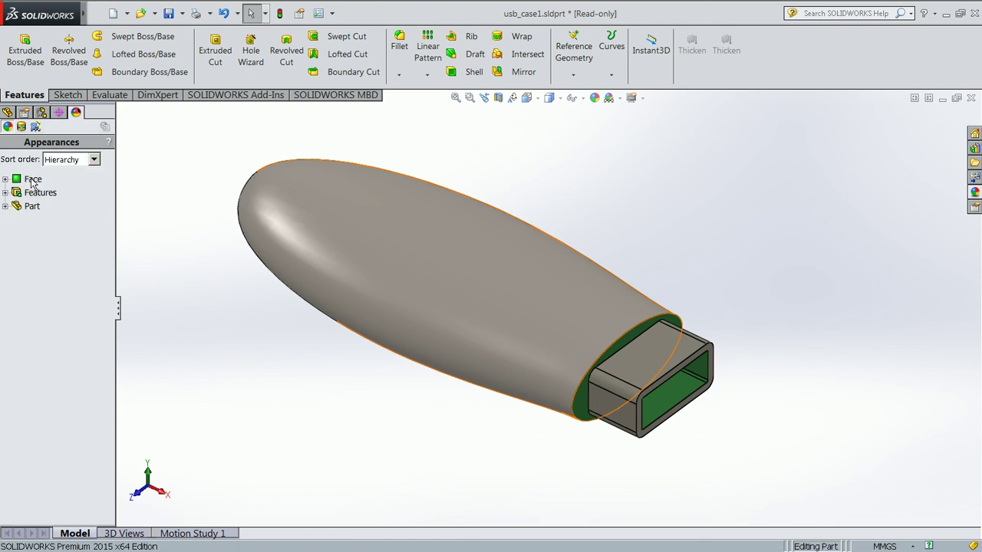
right_click(6, 181)
click(6, 181)
right_click(55, 193)
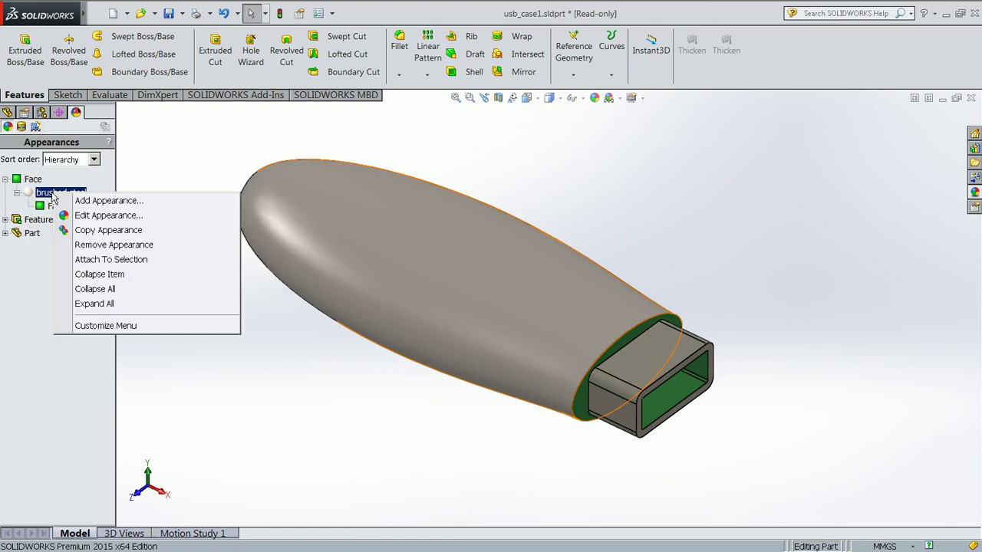
Start editing the brushed steel appearance and open its texture mapping settings
click(106, 222)
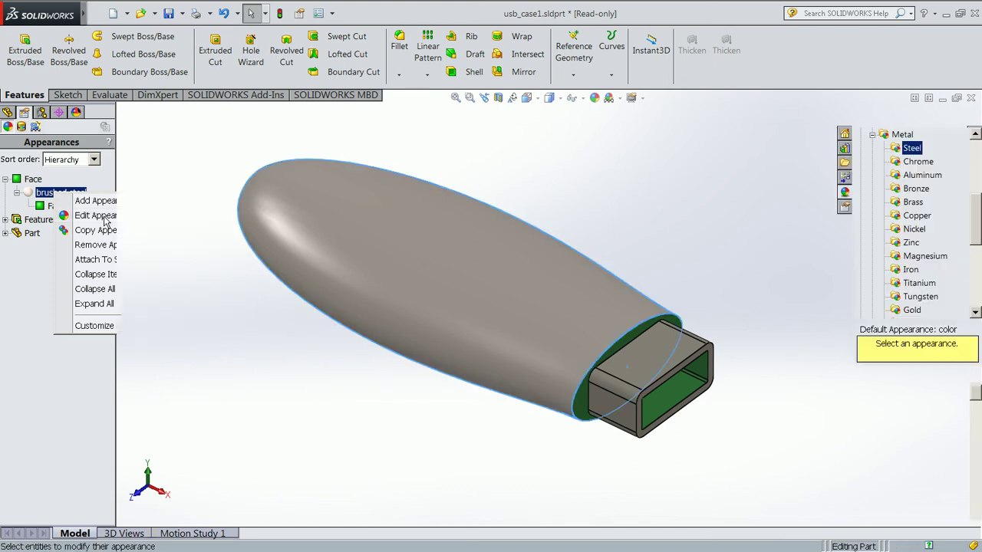
drag(106, 310, 108, 428)
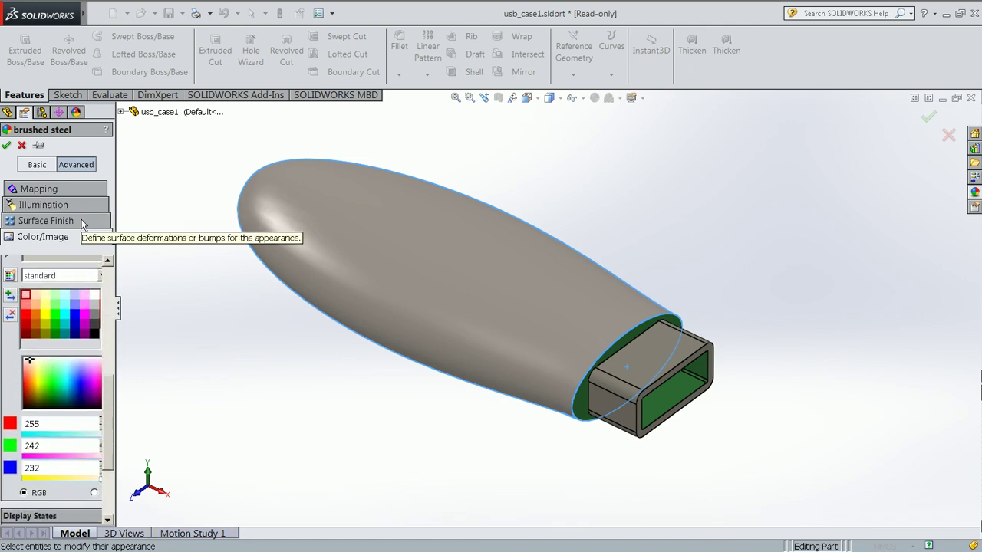
click(76, 188)
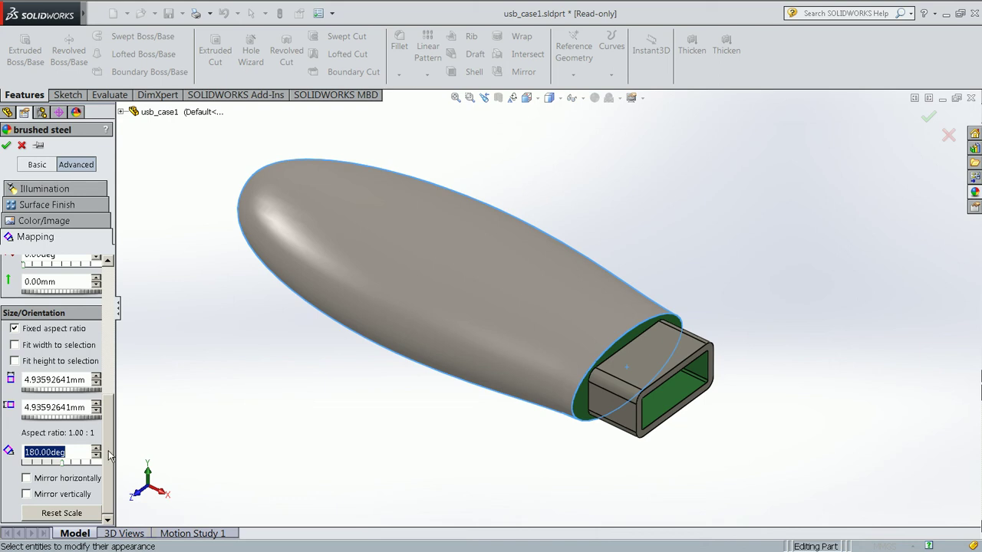
click(214, 17)
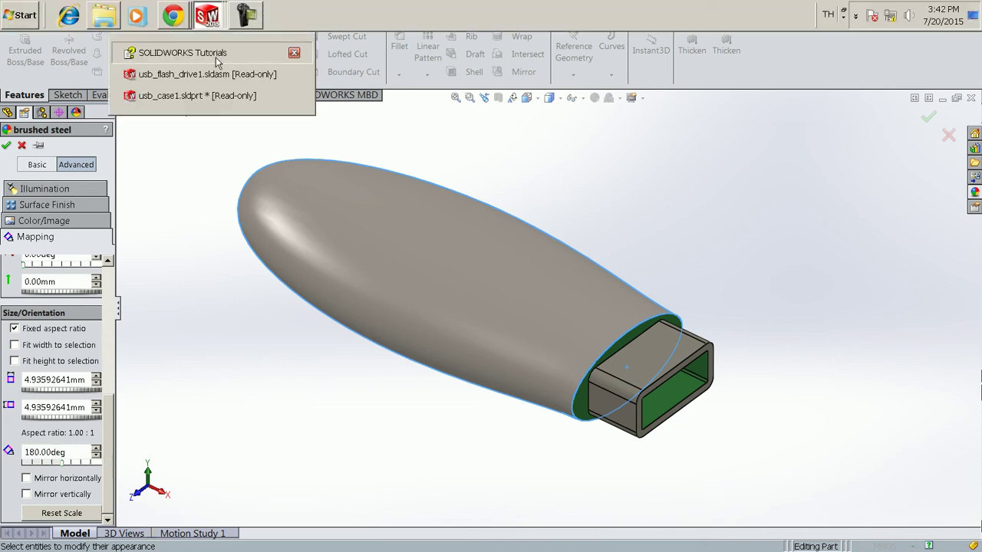
click(217, 61)
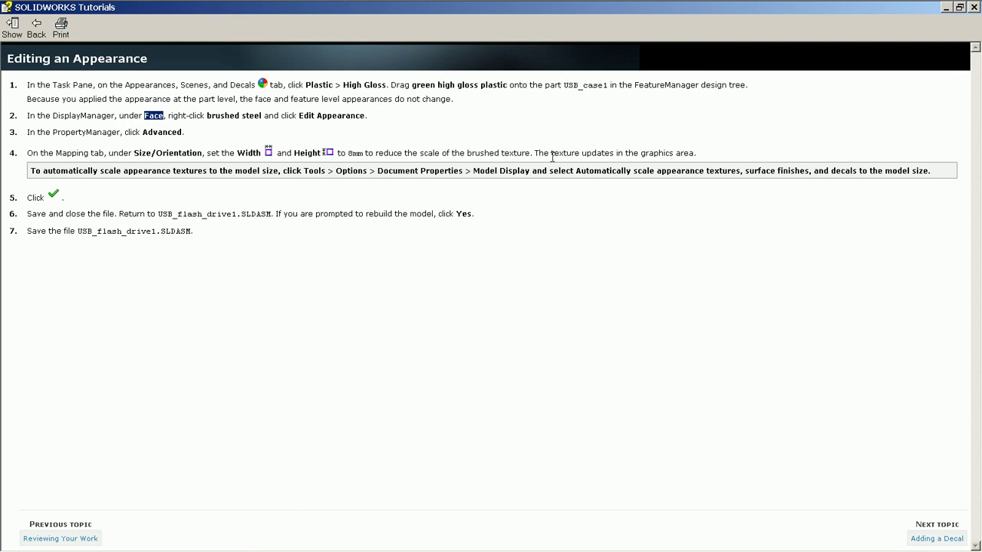
click(947, 9)
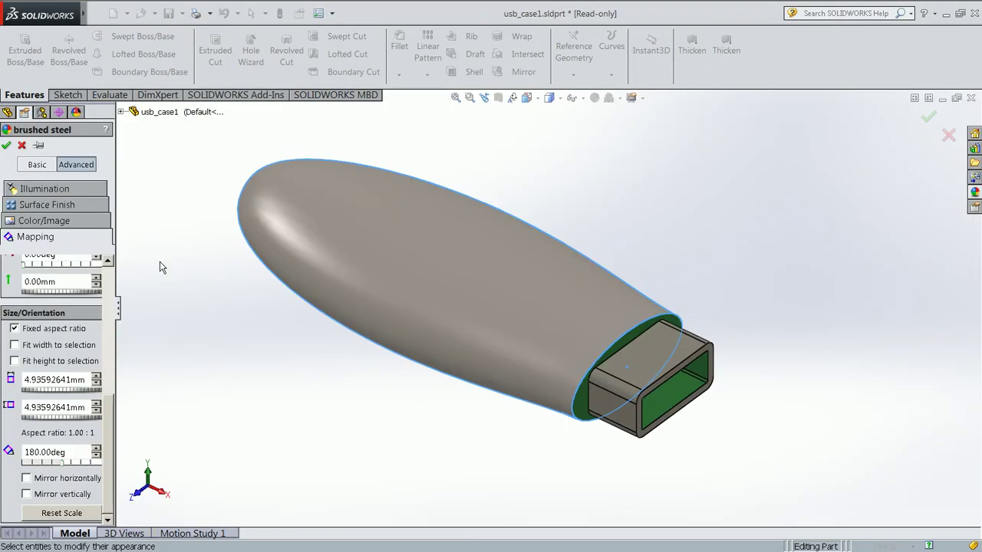
Select the current texture width and look up the target size in the tutorial
click(77, 164)
scroll(110, 463, up, 2)
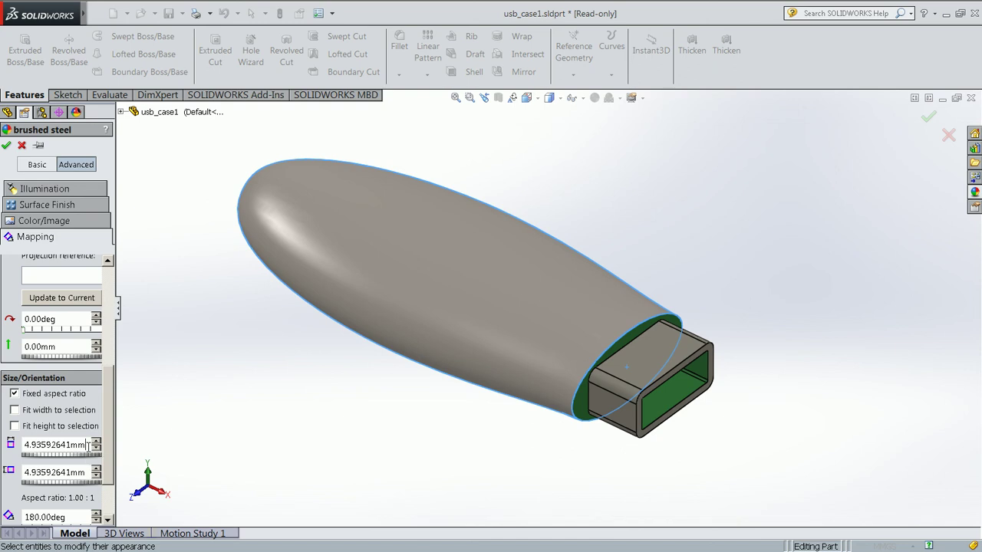
drag(88, 445, 9, 446)
mouse_move(209, 13)
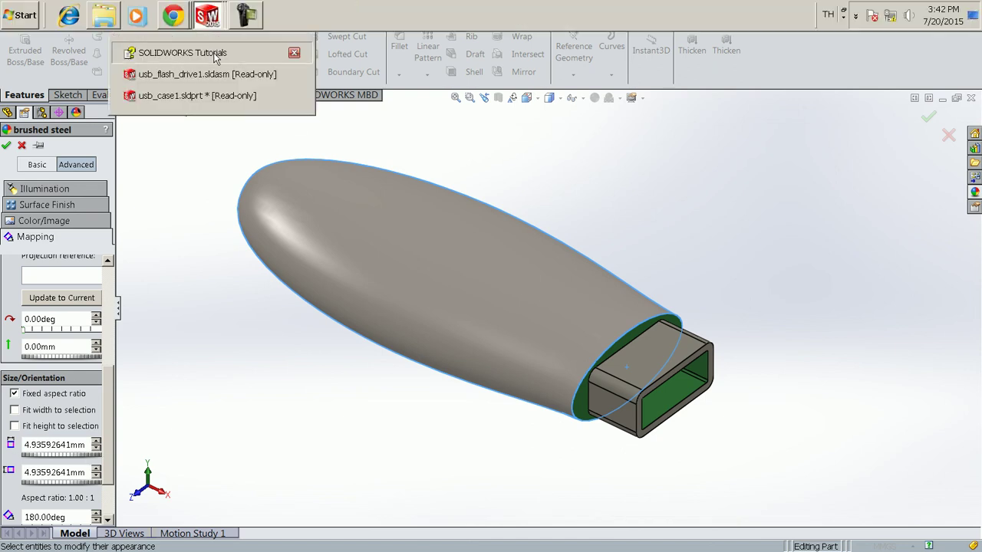
click(169, 50)
drag(348, 157, 421, 157)
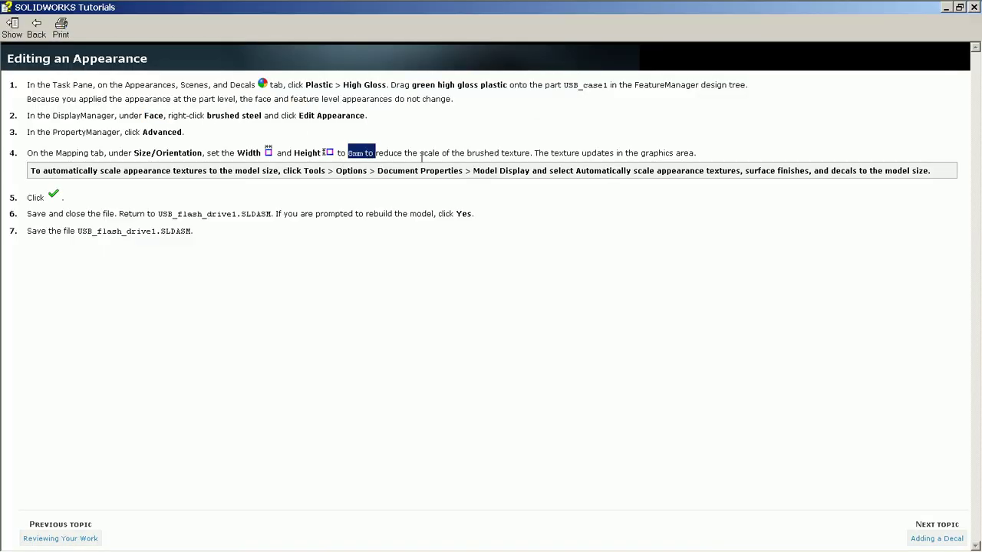
click(948, 8)
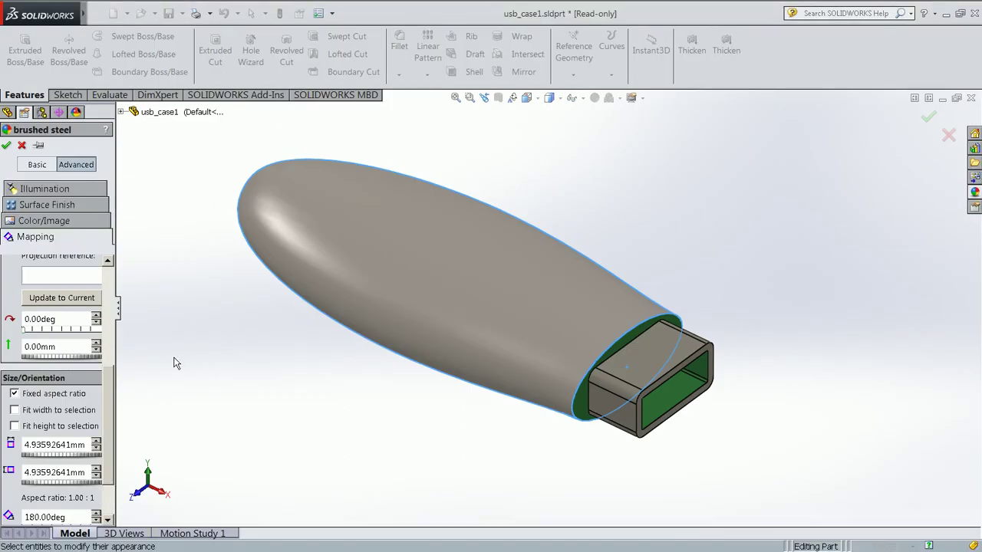
Set the brushed steel texture width and height to 8 mm and accept the edit
double_click(74, 445)
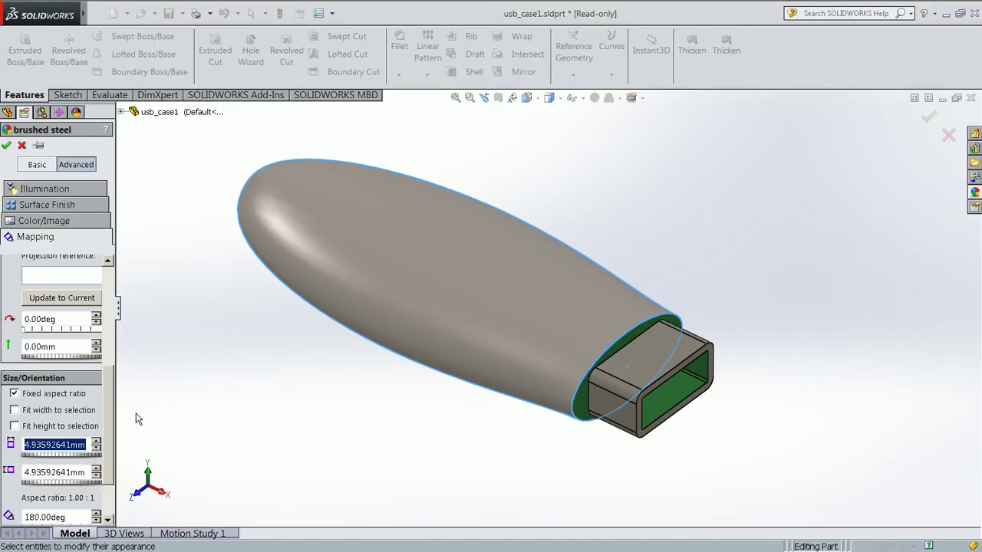
text(5)
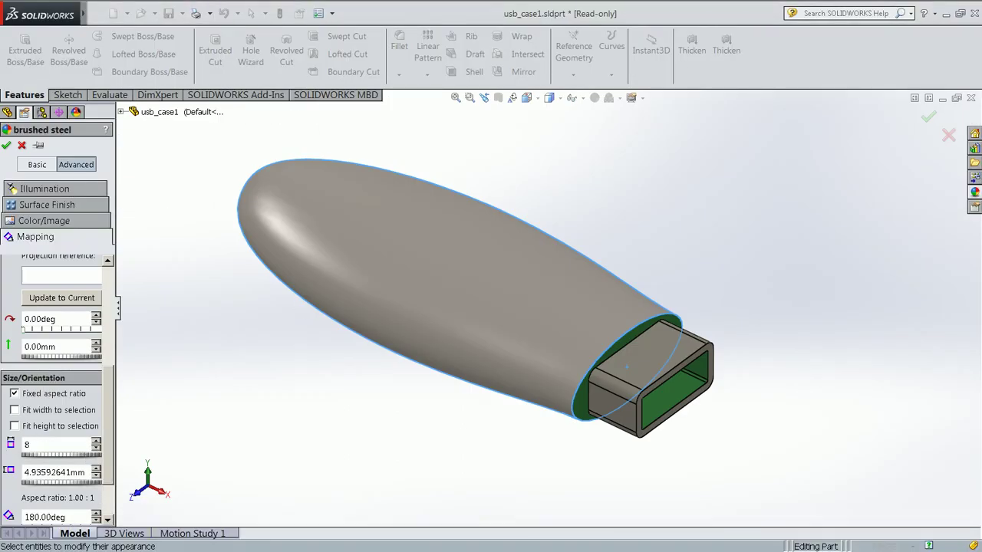
key(Tab)
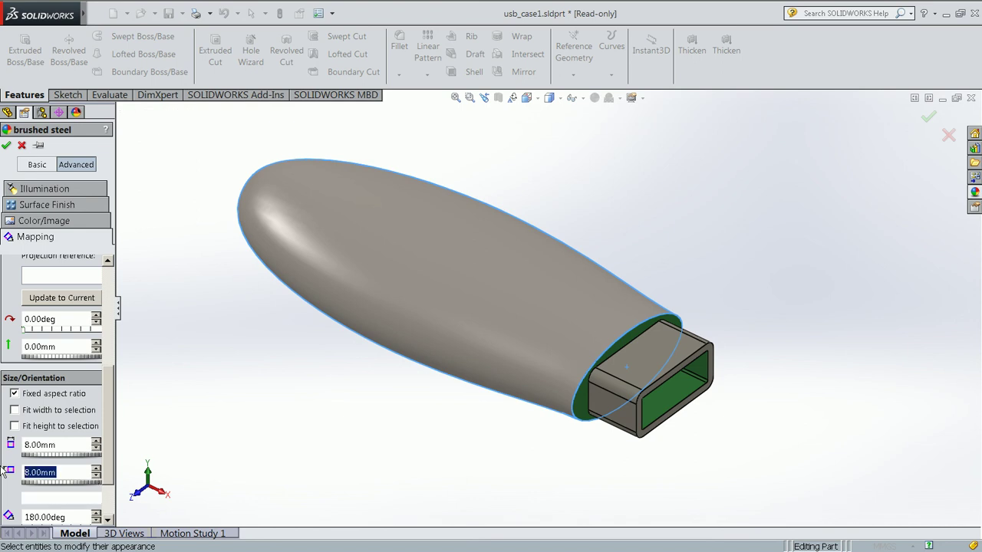
text(8)
key(Tab)
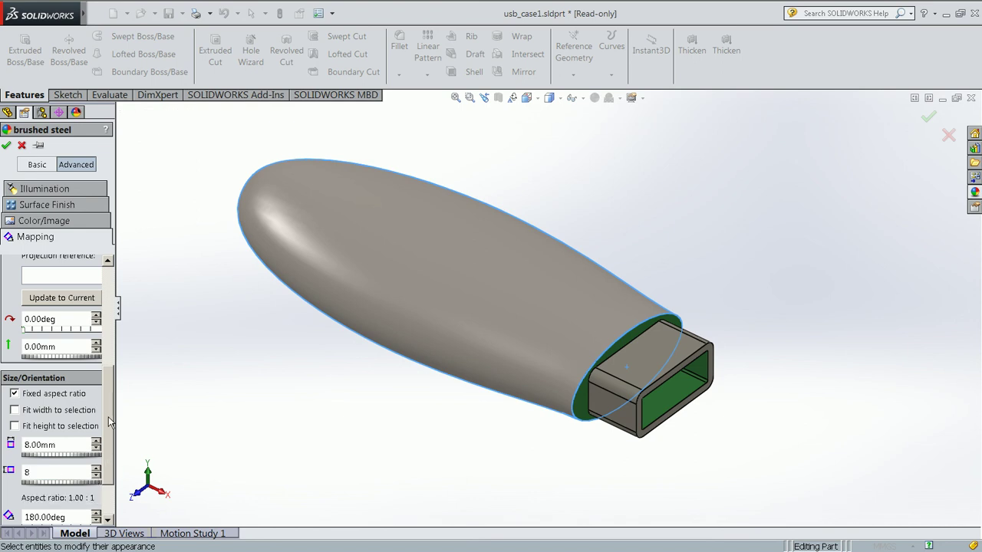
scroll(108, 416, down, 2)
click(6, 145)
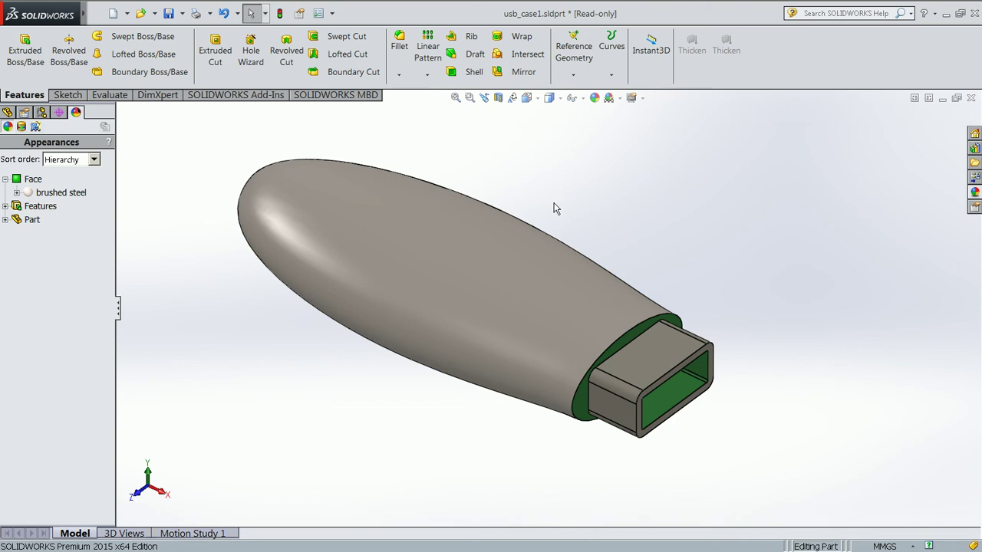
Orbit the case from two sides, reset to isometric with Ctrl+7, then switch to Top view
middle_drag(565, 202, 594, 283)
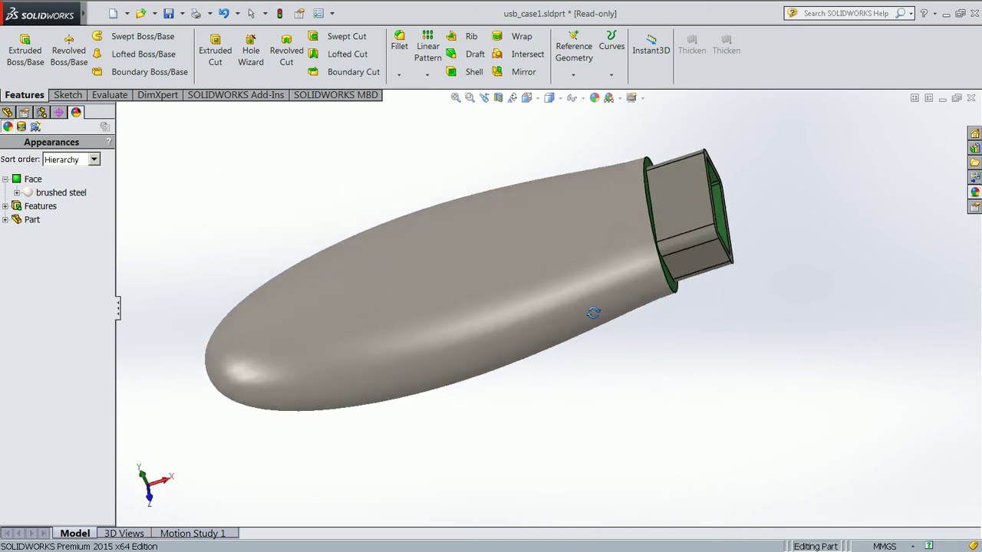
middle_drag(500, 154, 458, 156)
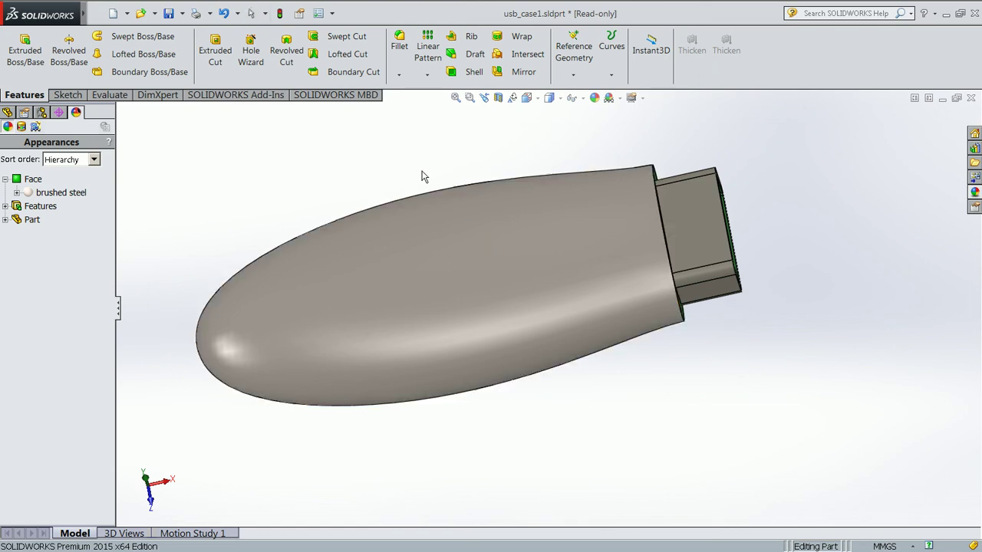
key(ctrl+7)
click(142, 477)
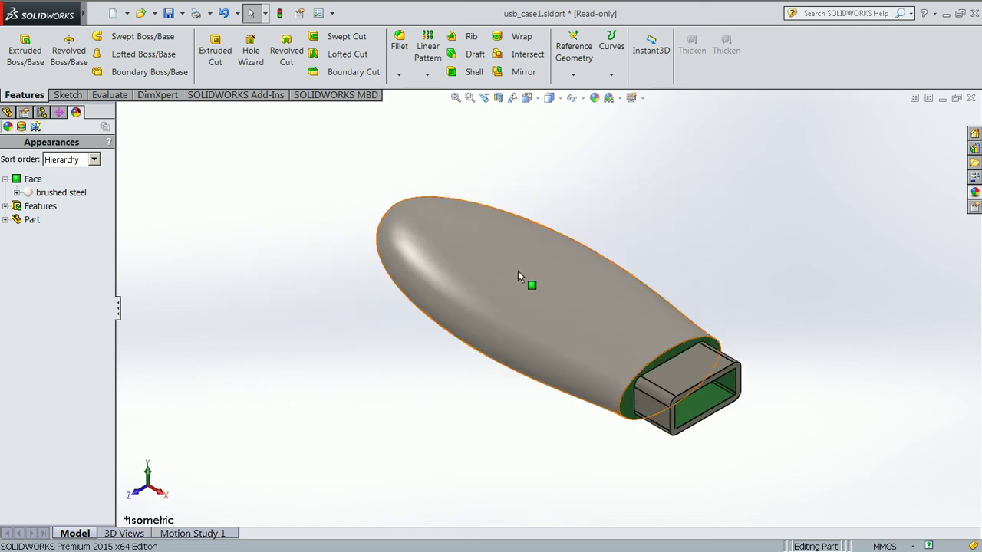
click(151, 477)
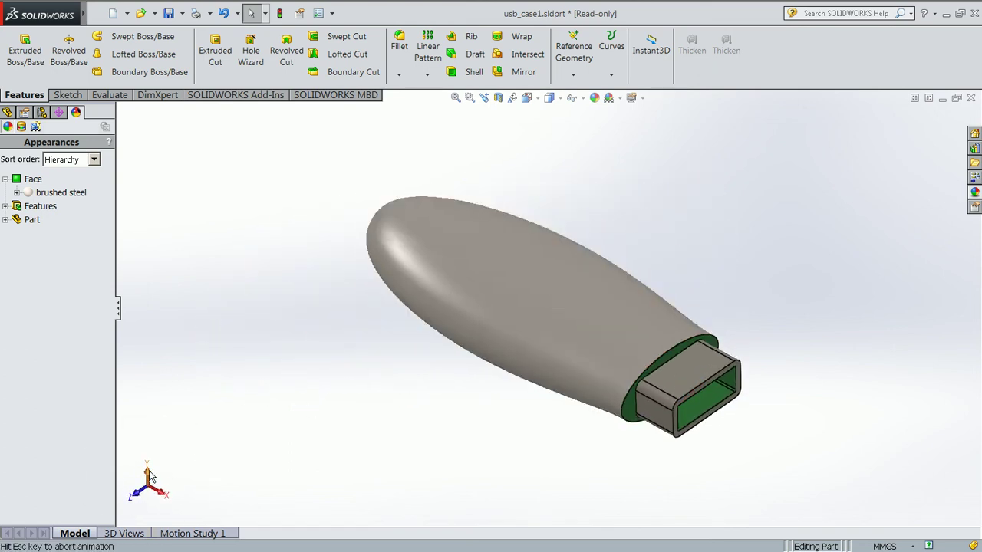
scroll(508, 438, down, 1)
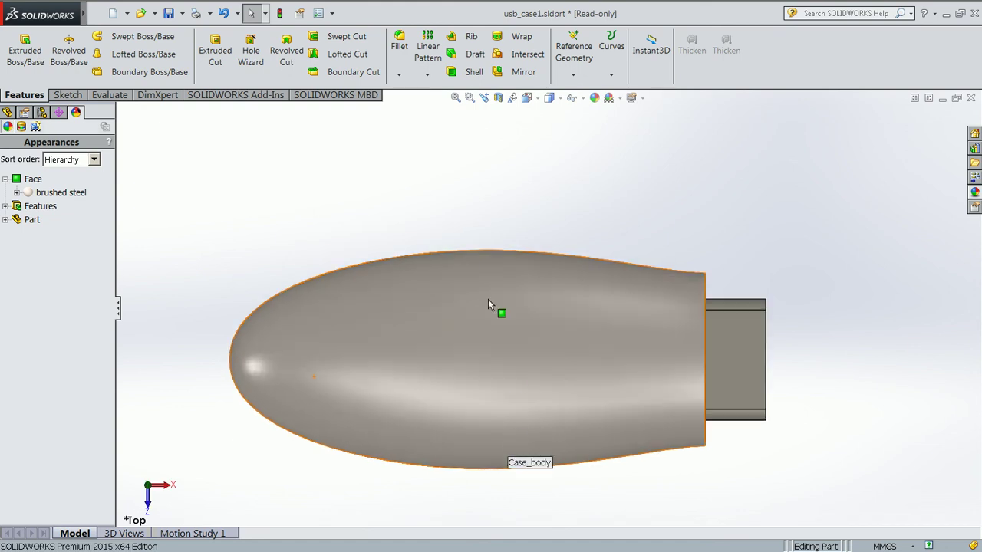
Advance the tutorial to the Adding a Decal topic, read it, then minimize it
click(215, 23)
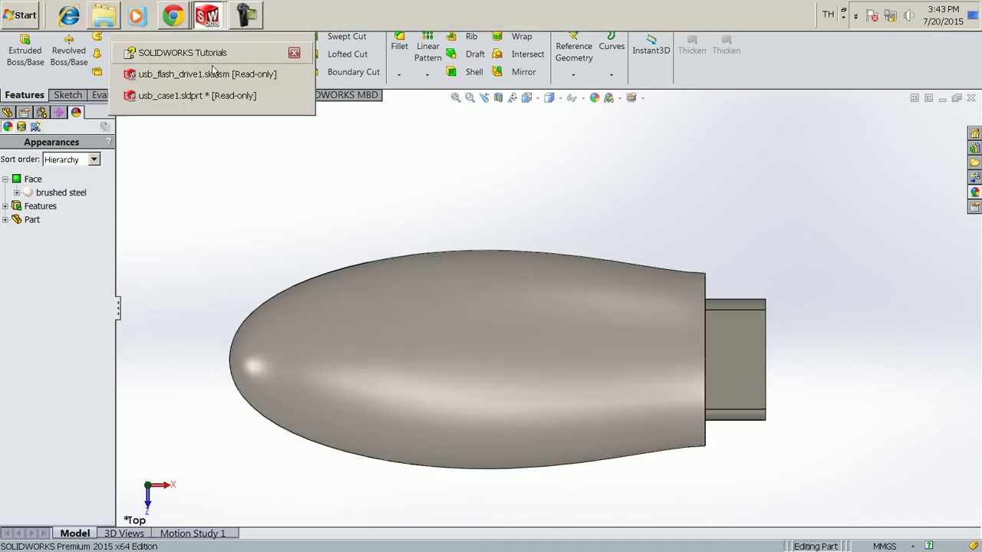
click(214, 55)
click(937, 538)
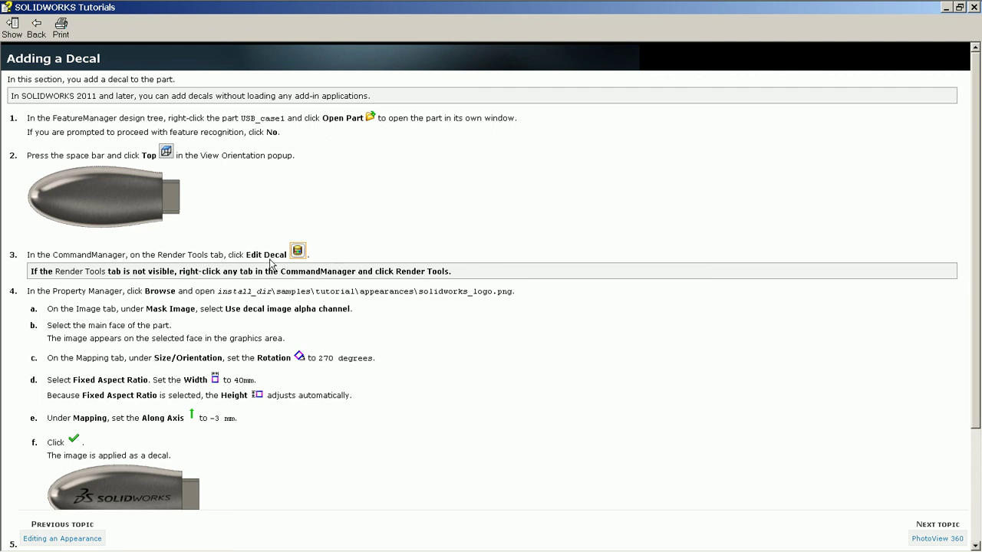
click(170, 253)
click(243, 268)
click(947, 8)
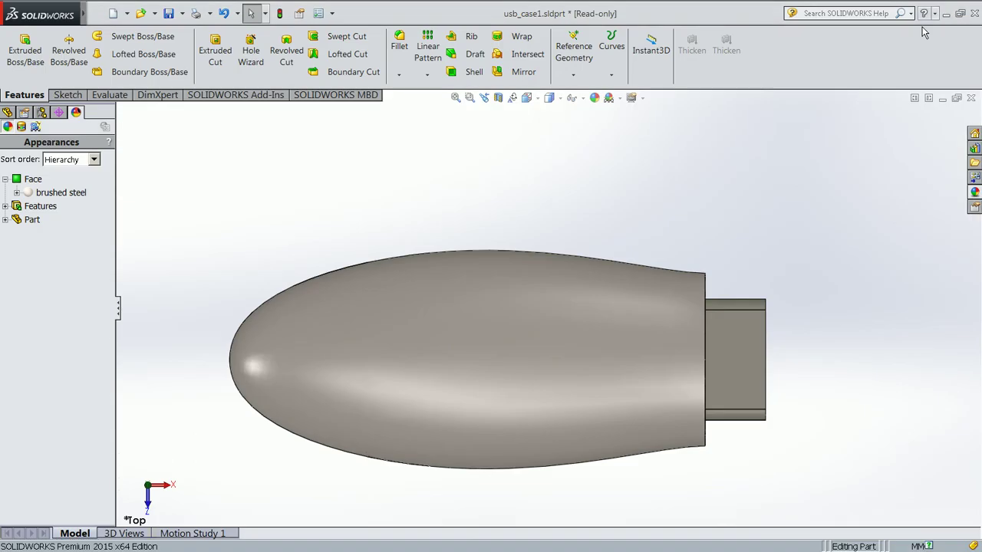
Show the Render Tools toolbar and start a new decal on the part
right_click(788, 69)
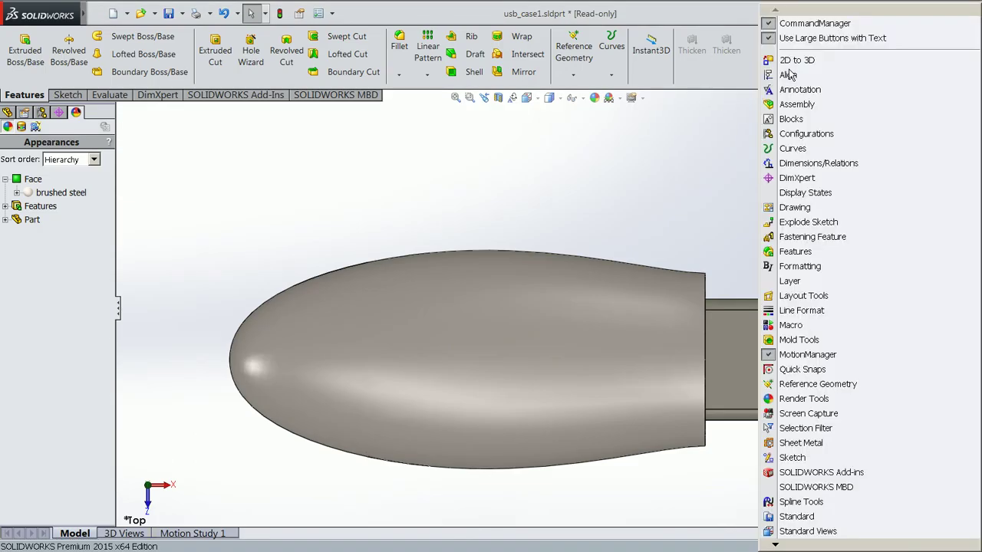
click(813, 400)
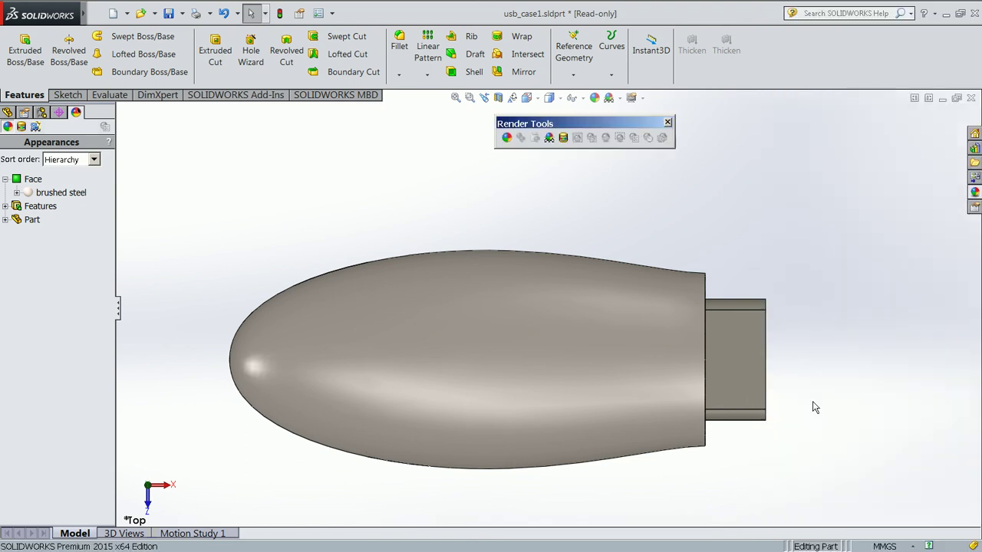
click(563, 143)
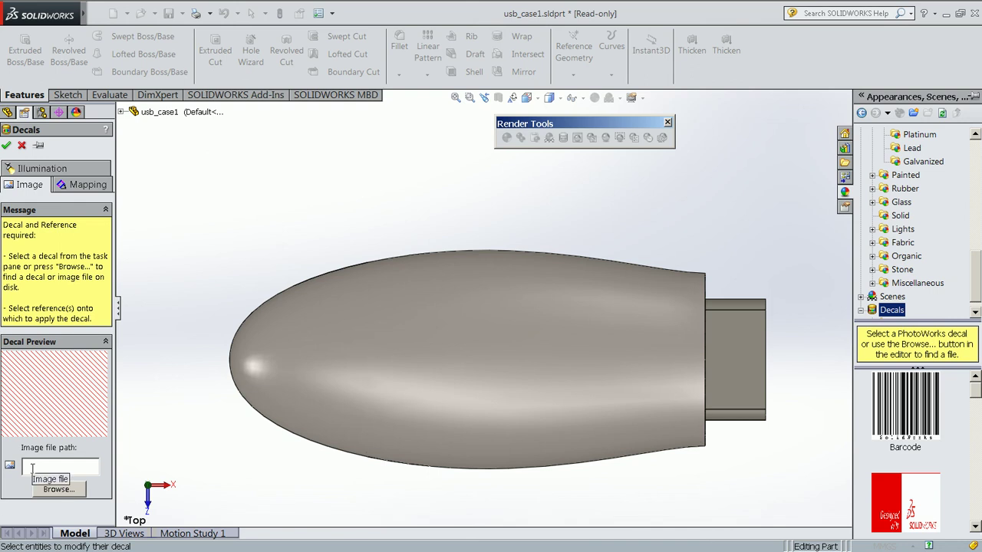
Browse to Program Files > SOLIDWORKS Corp > SOLIDWORKS > samples > tutorial > appearances
click(59, 493)
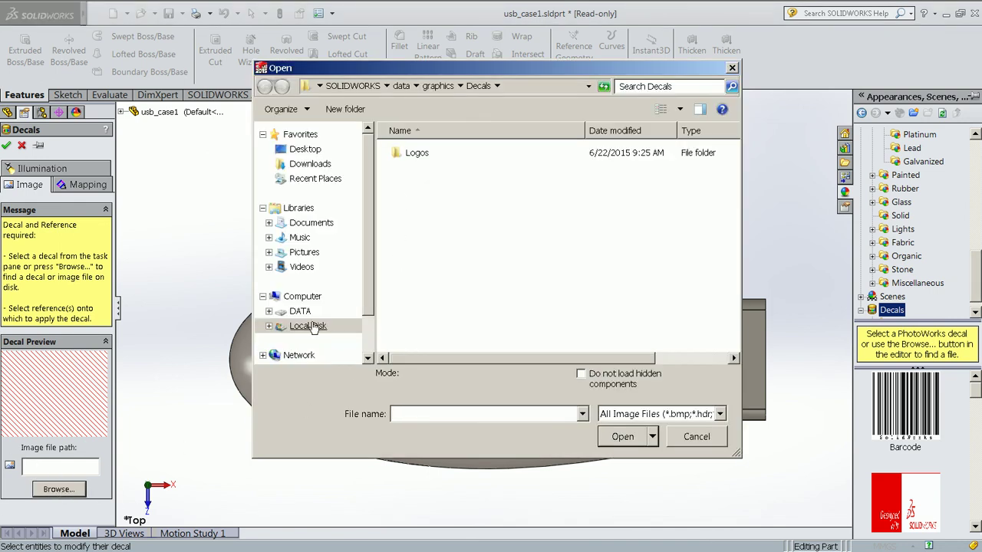
click(308, 326)
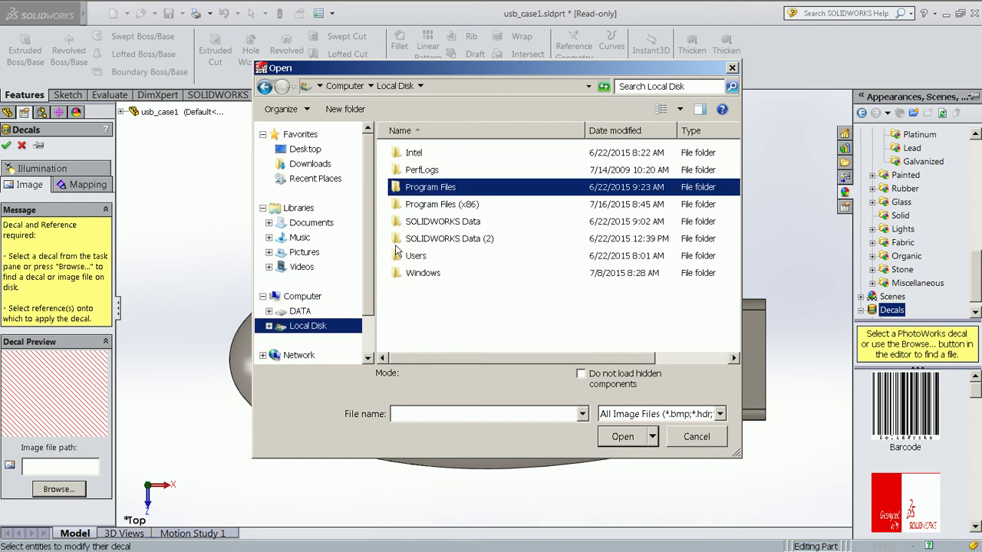
double_click(436, 188)
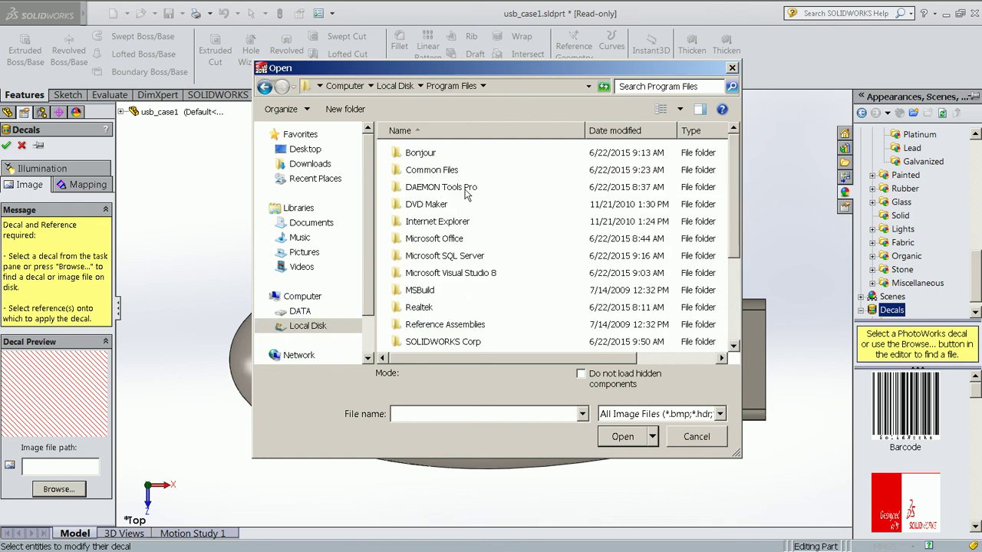
double_click(459, 342)
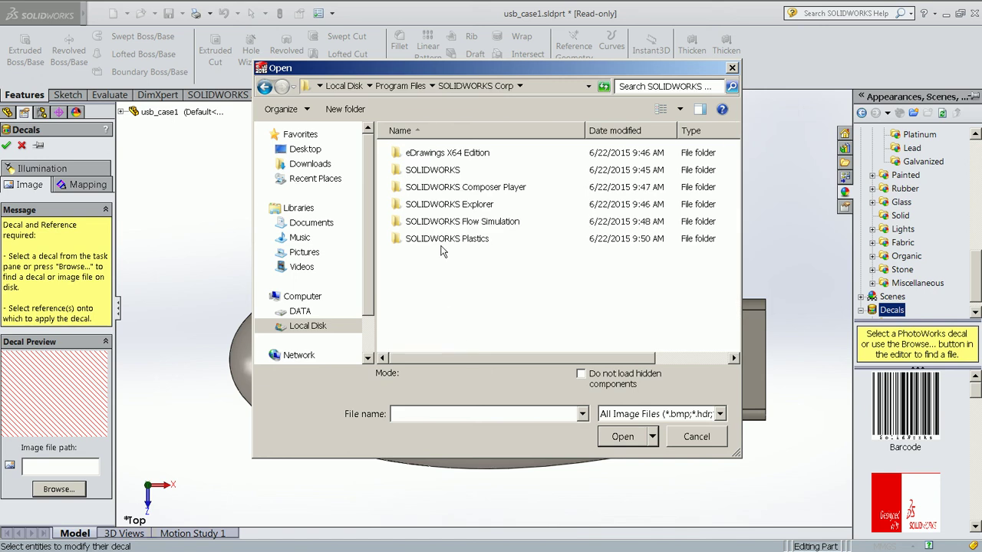
double_click(434, 170)
scroll(483, 327, down, 3)
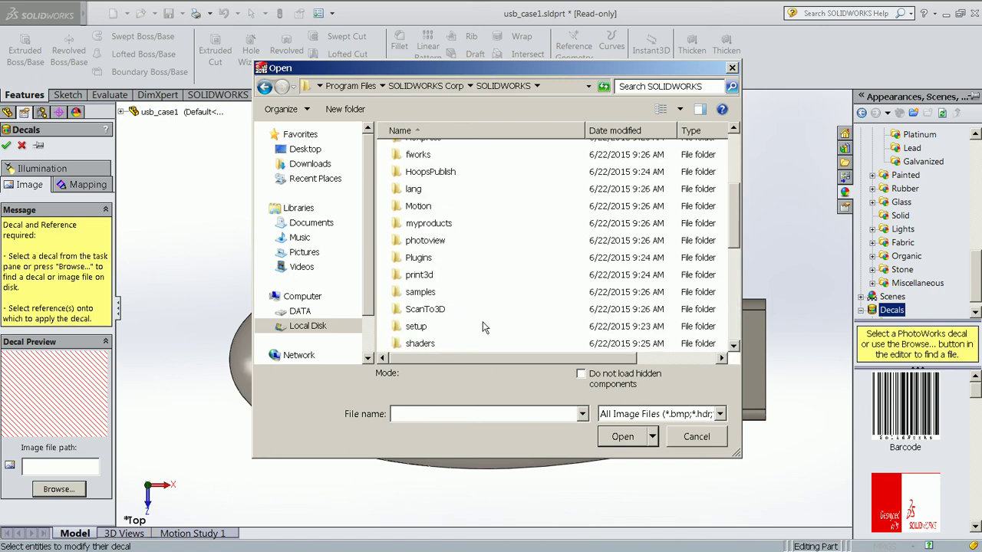
double_click(429, 292)
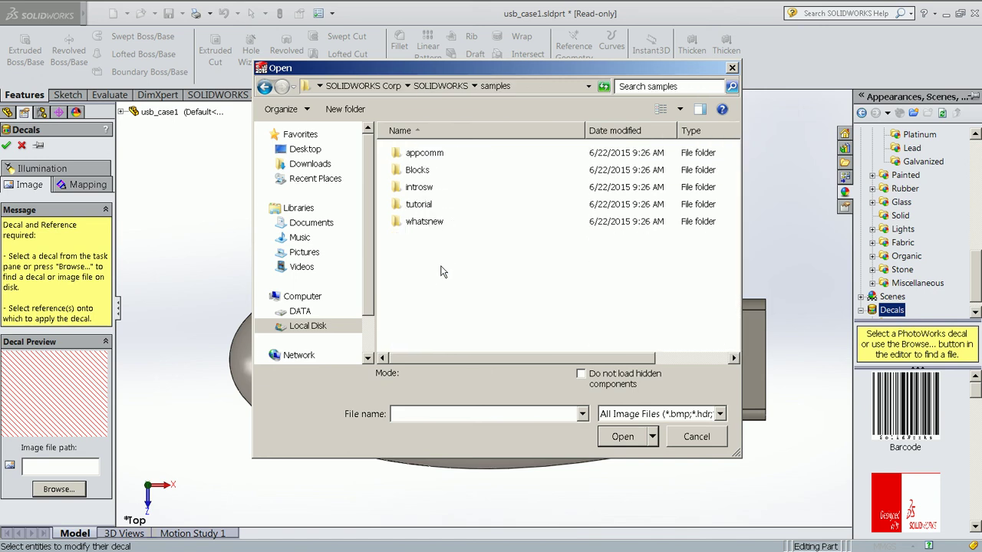
double_click(425, 204)
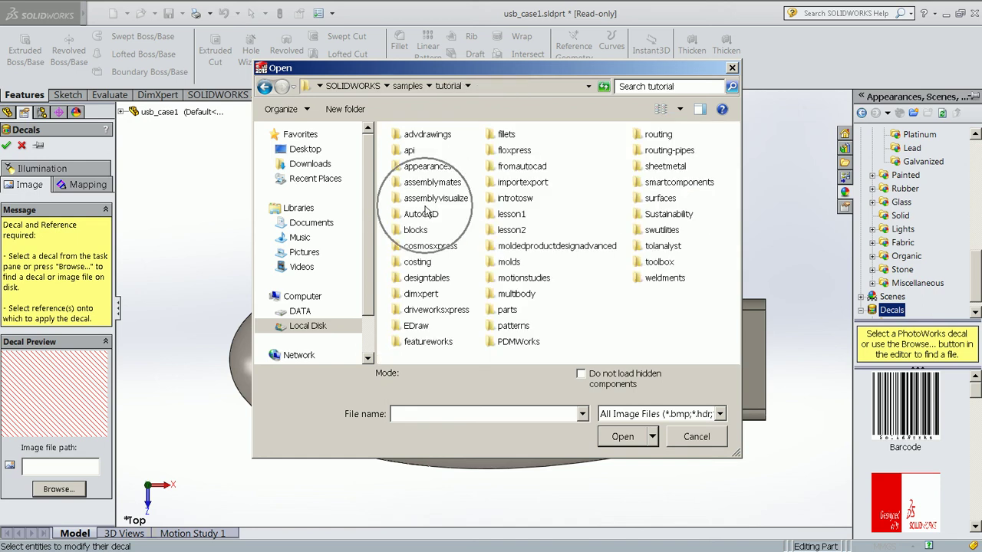
double_click(428, 166)
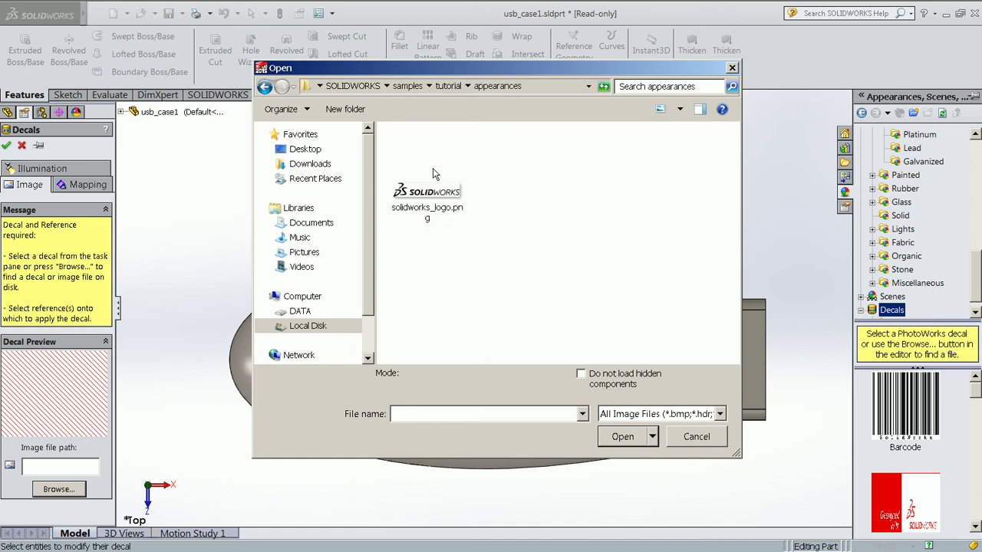
Load solidworks_logo.png as the decal image, keeping all image file types listed
click(434, 213)
click(639, 420)
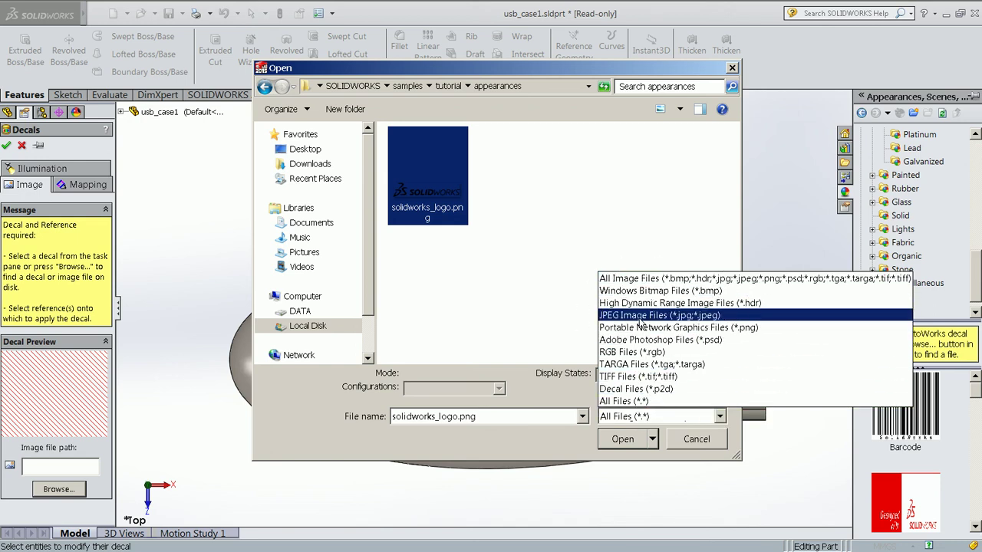
click(644, 280)
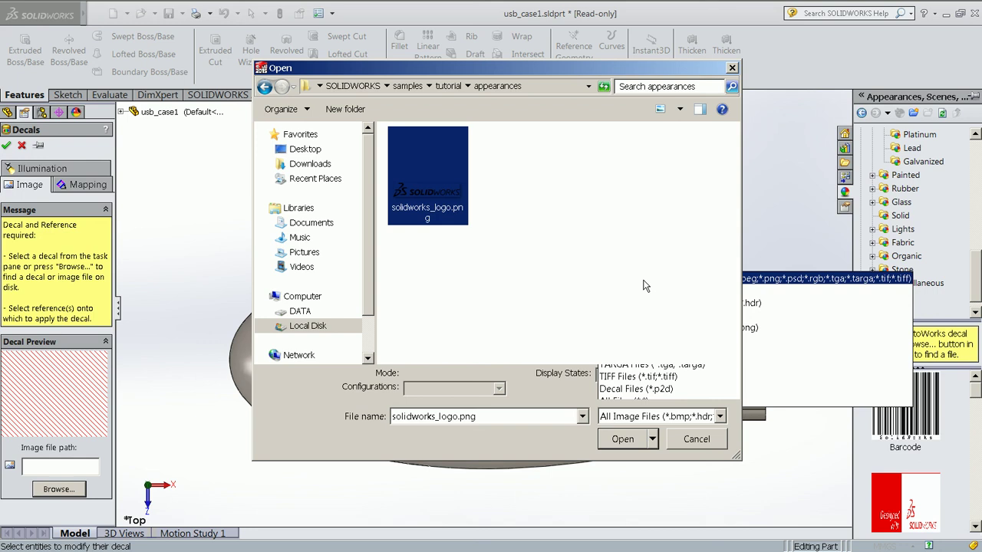
click(432, 188)
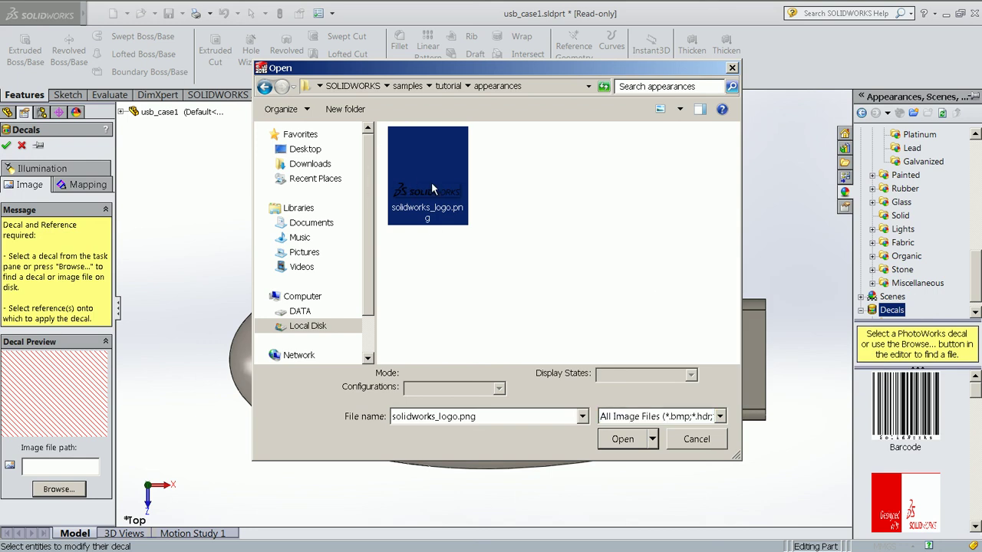
click(618, 441)
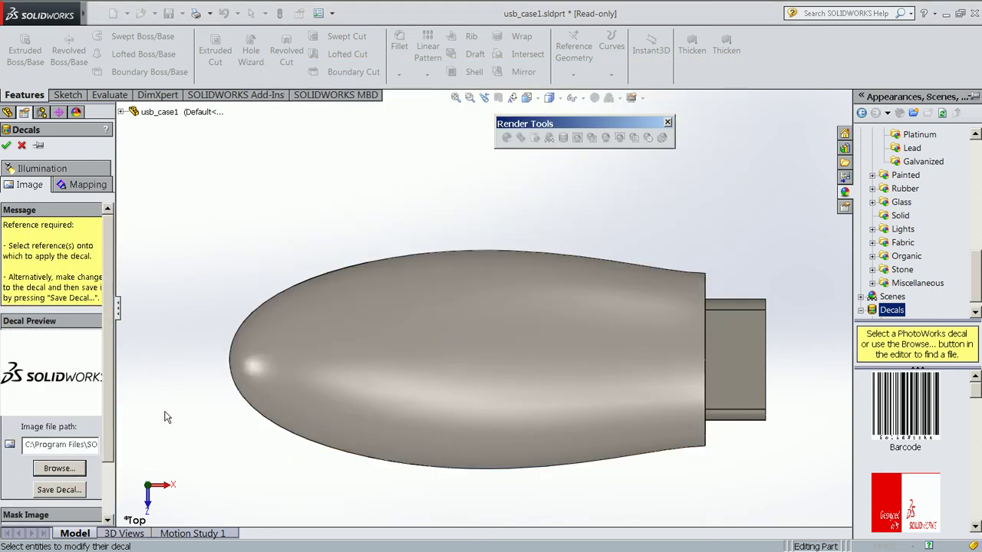
Mask the logo with its alpha channel and place it on the usb_case1 top face
scroll(109, 452, down, 3)
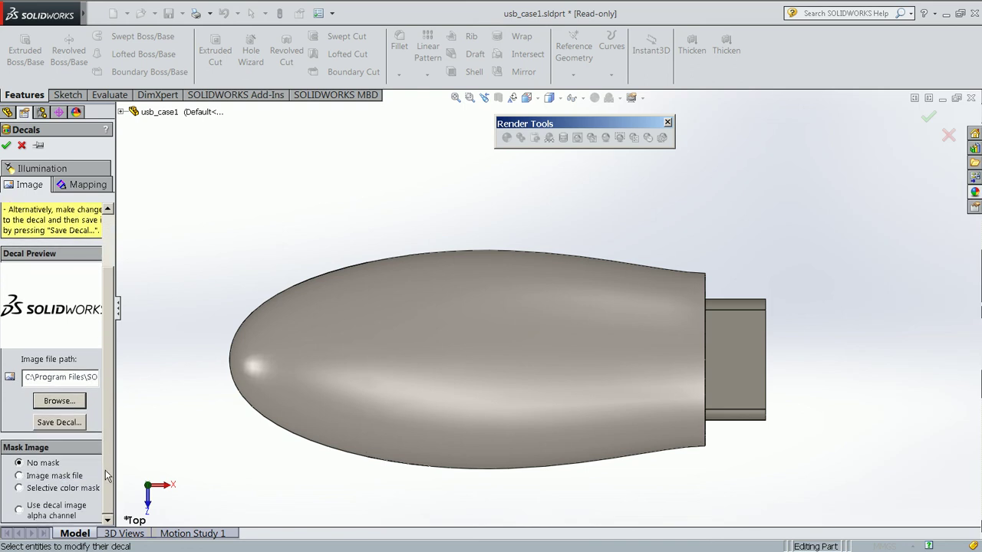
click(19, 509)
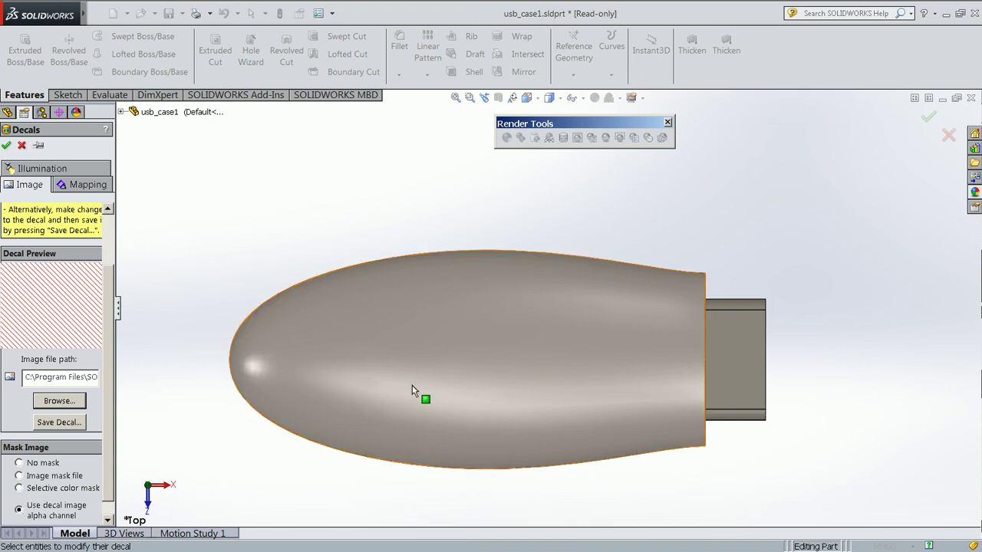
click(444, 348)
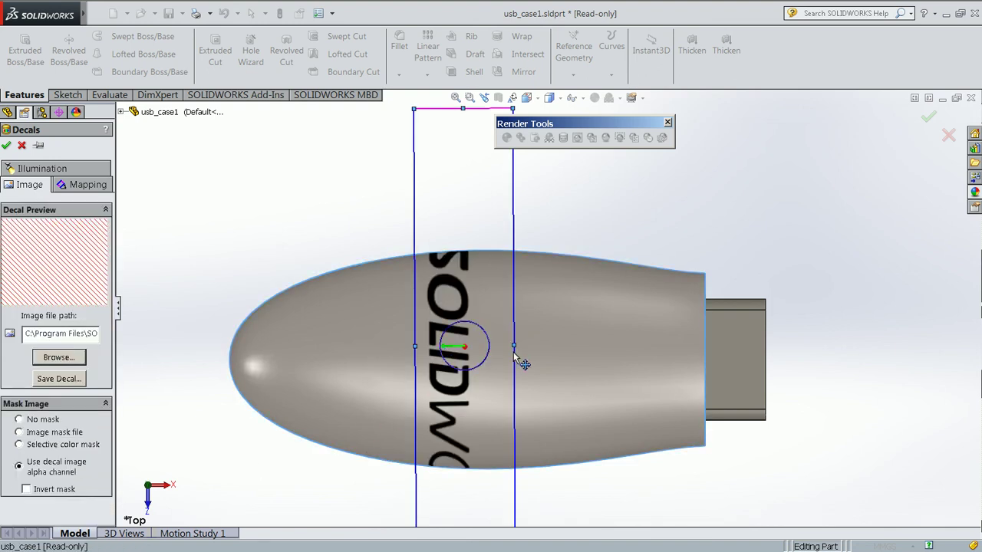
scroll(517, 357, up, 5)
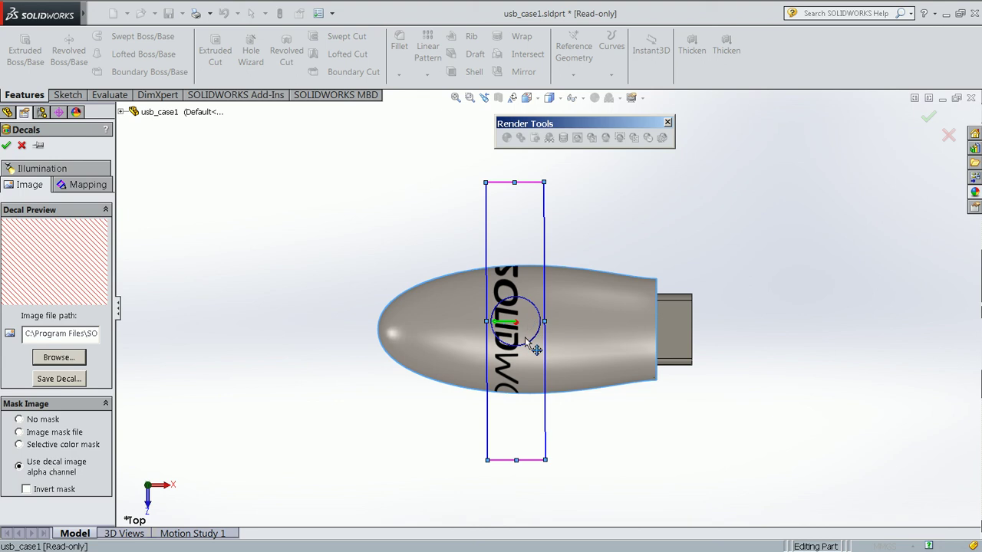
scroll(506, 336, down, 2)
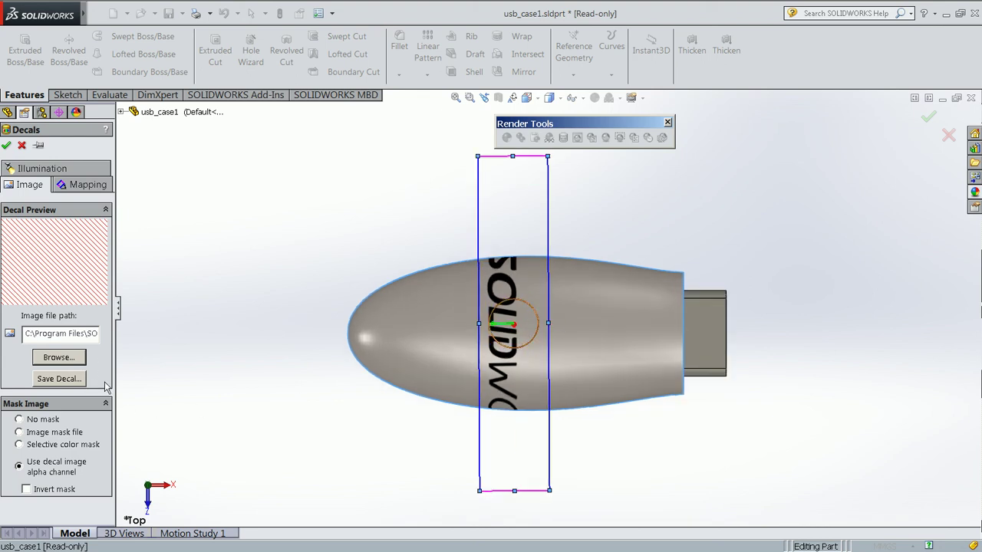
click(86, 184)
Rotate the logo decal 270 degrees so it lies horizontally
scroll(108, 367, down, 5)
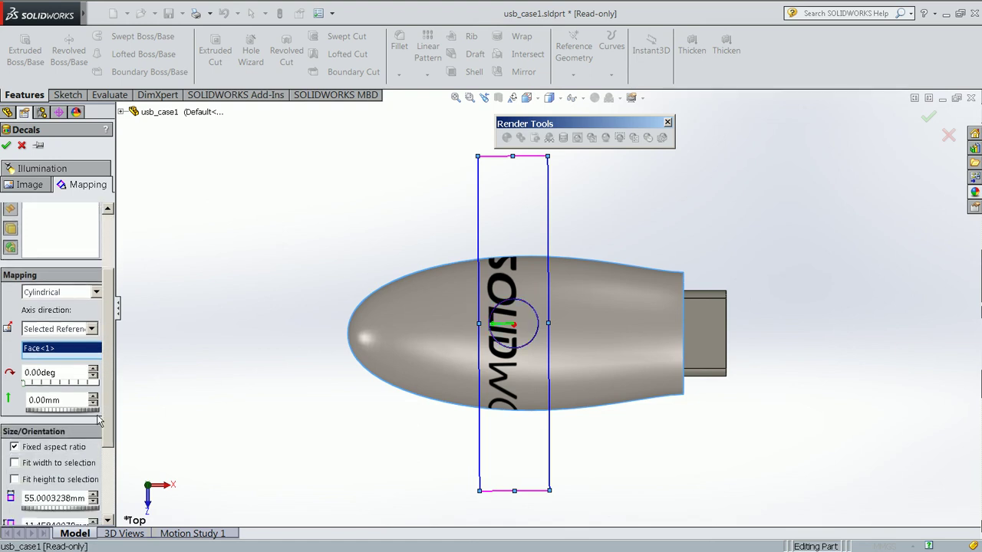
drag(63, 451, 16, 453)
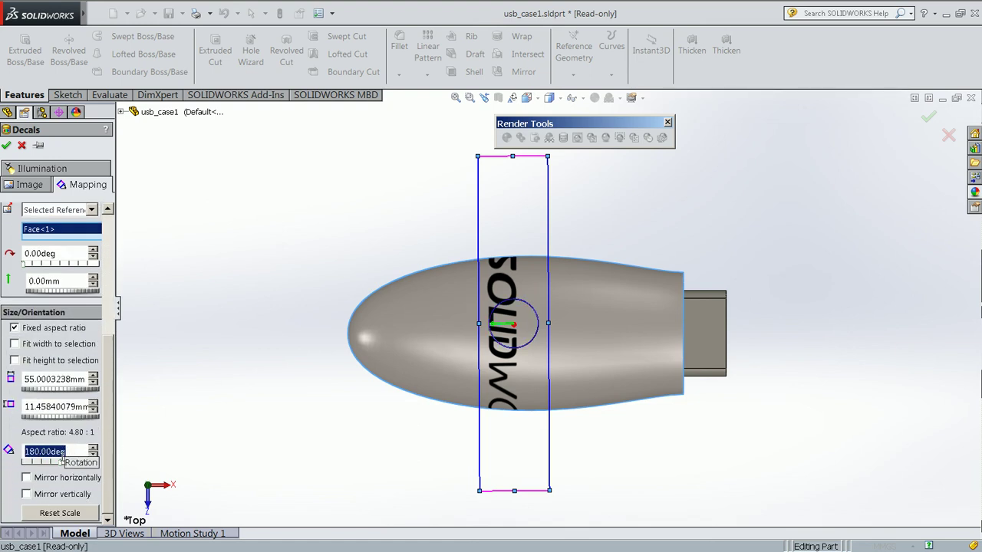
text(270)
key(Return)
click(71, 282)
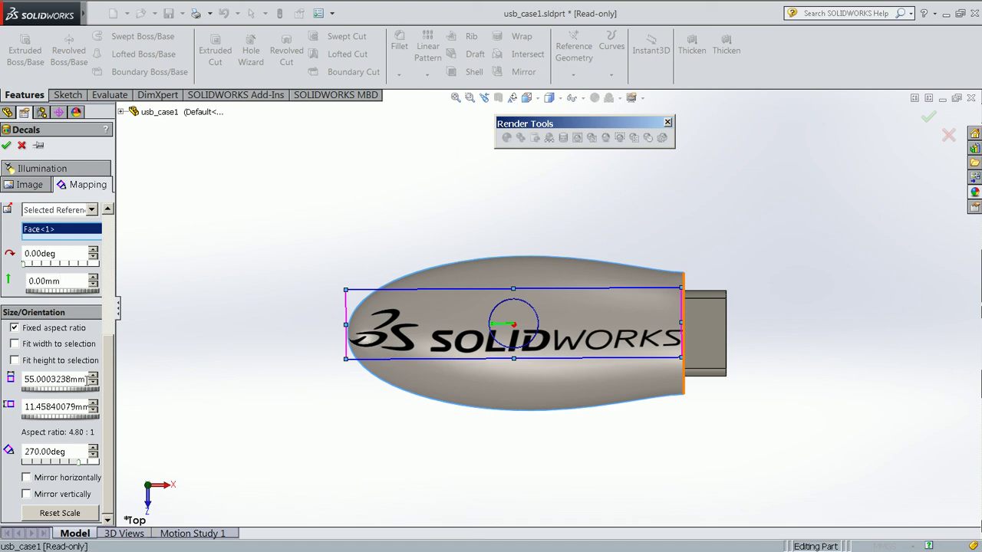
Size the decal with width 40 mm and height 10 mm, giving 48 mm width
drag(85, 378, 3, 378)
text(40)
key(Return)
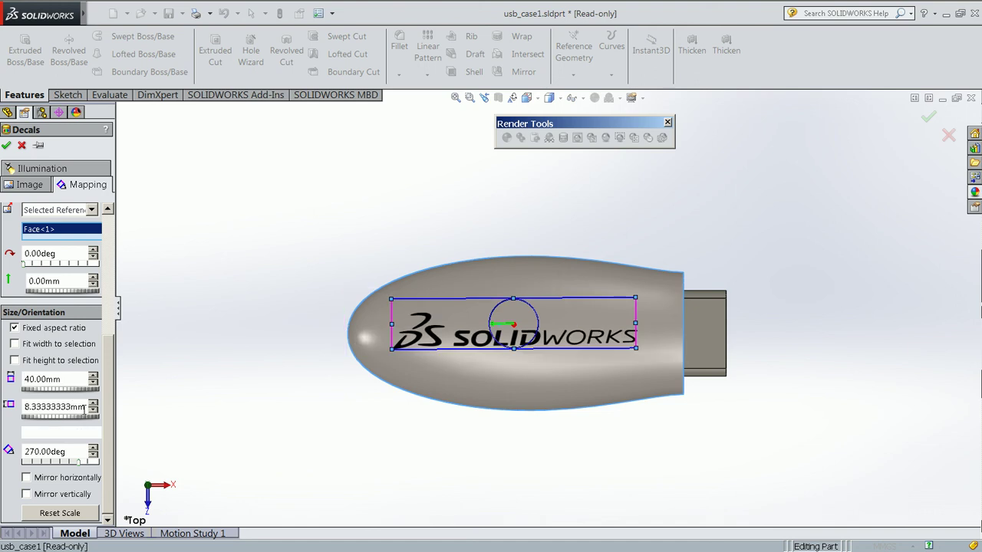
drag(71, 407, 18, 407)
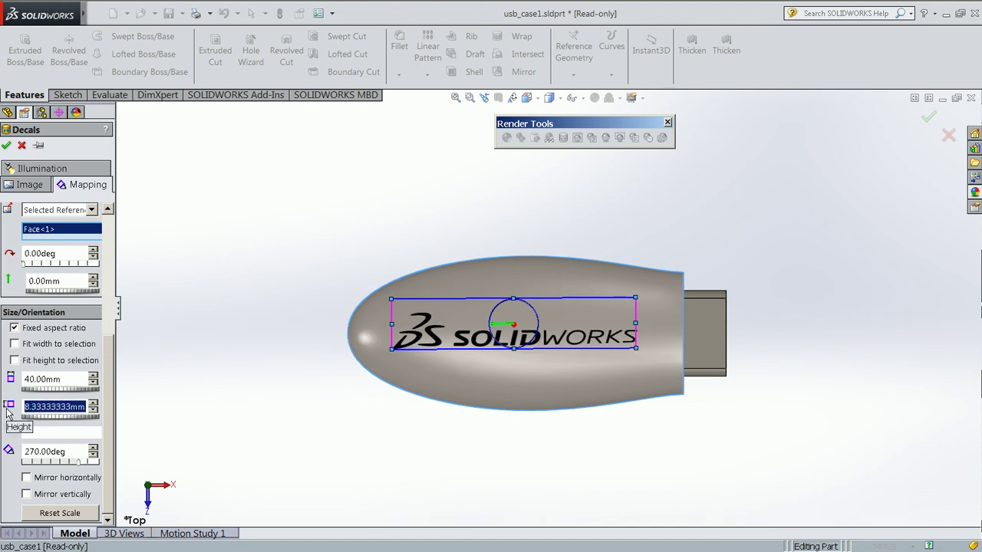
text(12)
key(Return)
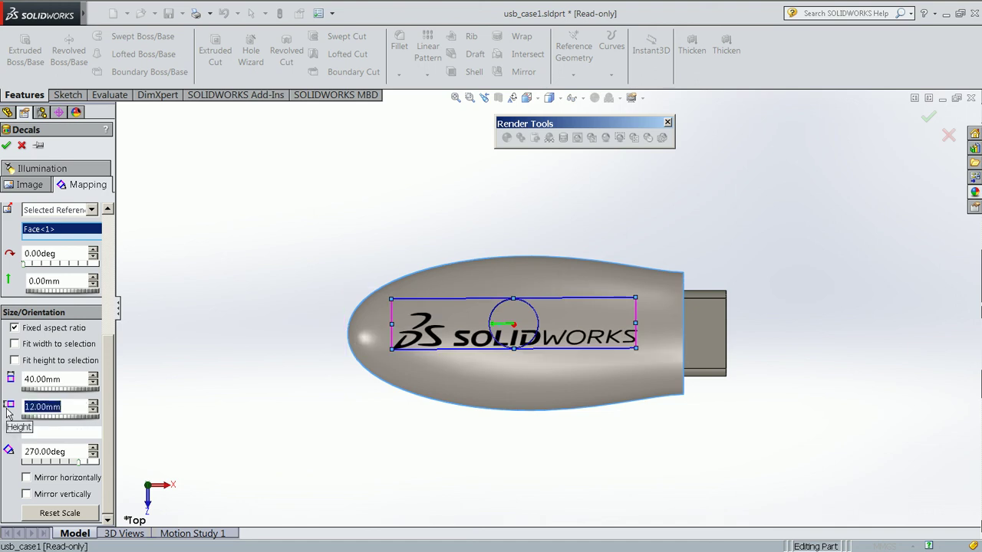
click(68, 376)
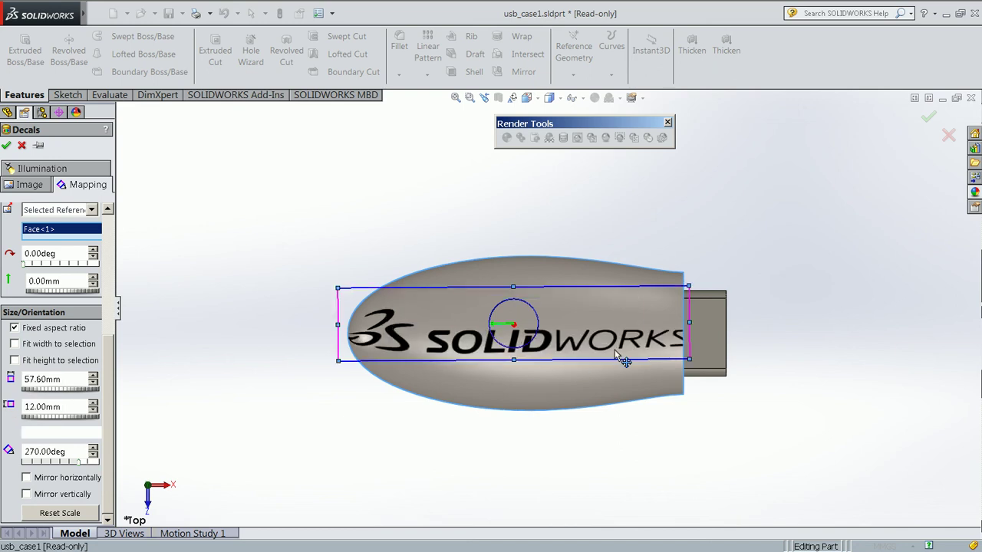
double_click(75, 407)
text(10)
key(Return)
click(80, 378)
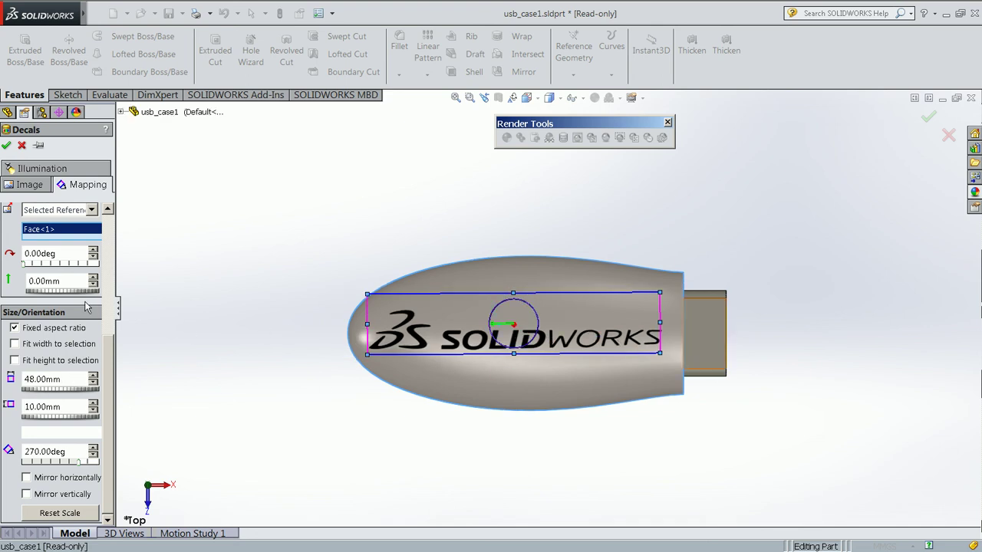
Offset the decal -3 mm along the body axis
double_click(68, 283)
text(-3)
key(Return)
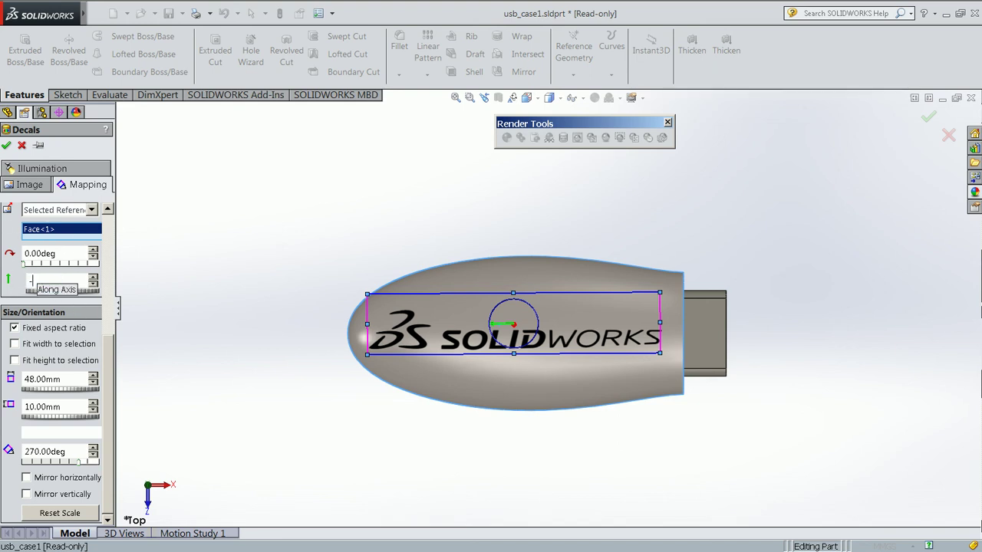
click(57, 252)
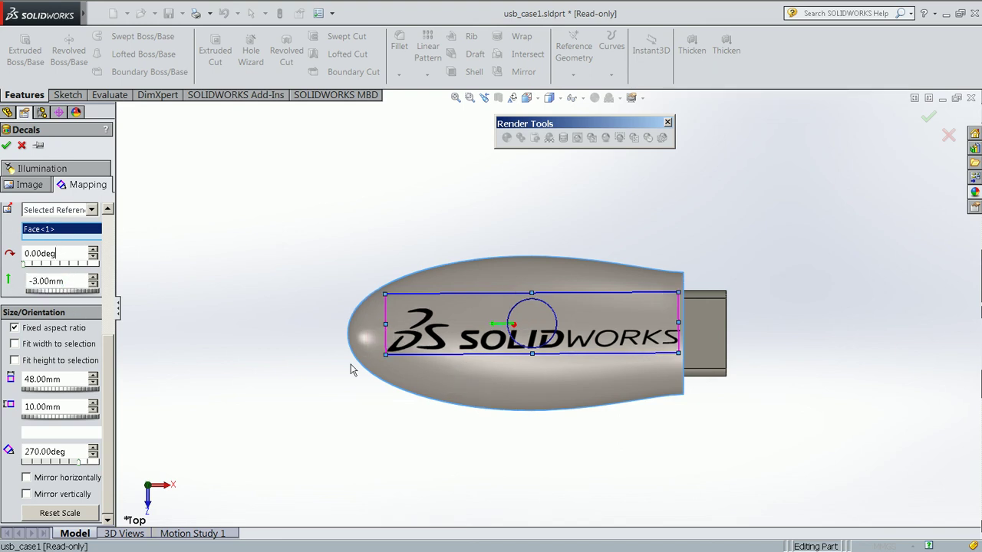
ctrl+middle_drag(547, 383, 549, 373)
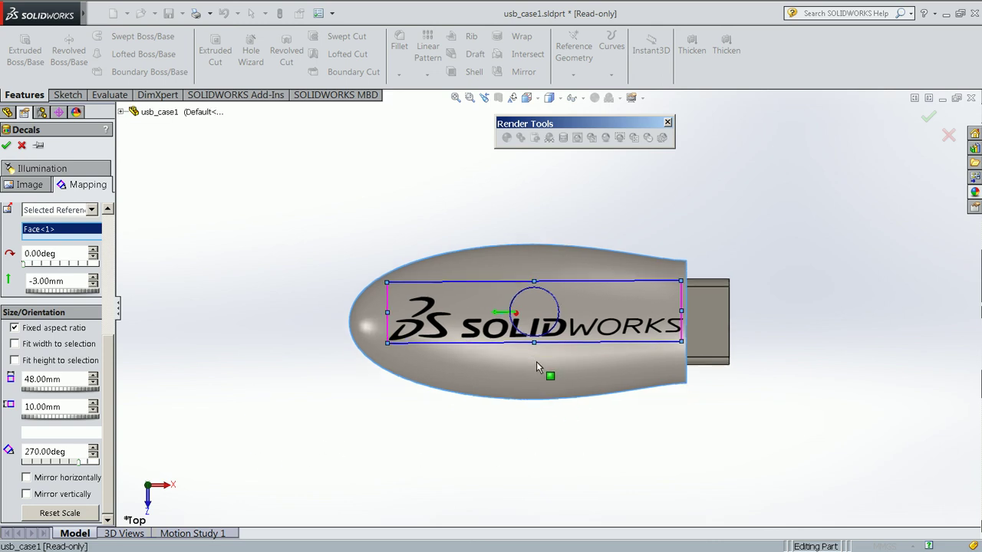
Accept the logo decal and orbit the part to inspect it from tilted angles
click(7, 146)
middle_drag(635, 252, 434, 284)
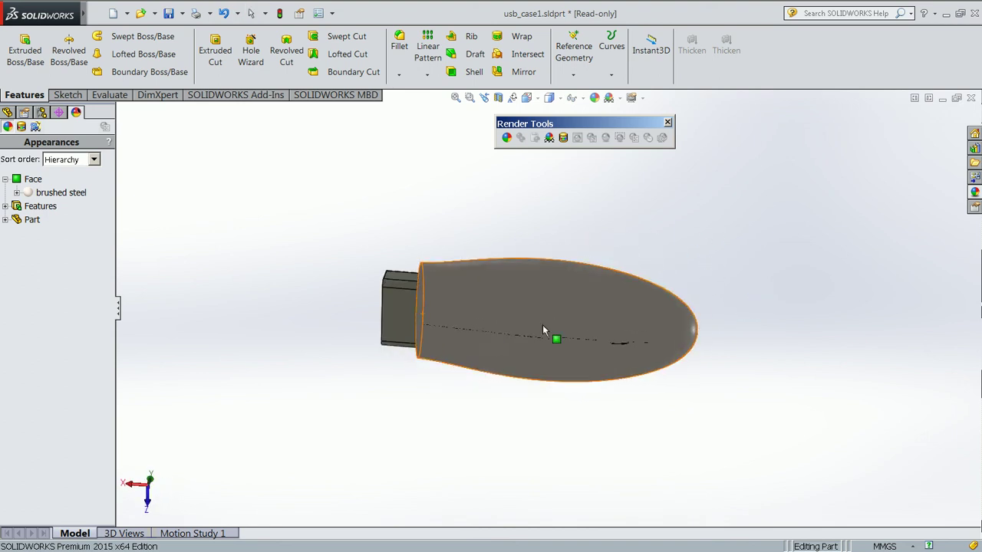
middle_drag(555, 338, 635, 279)
middle_drag(591, 311, 567, 246)
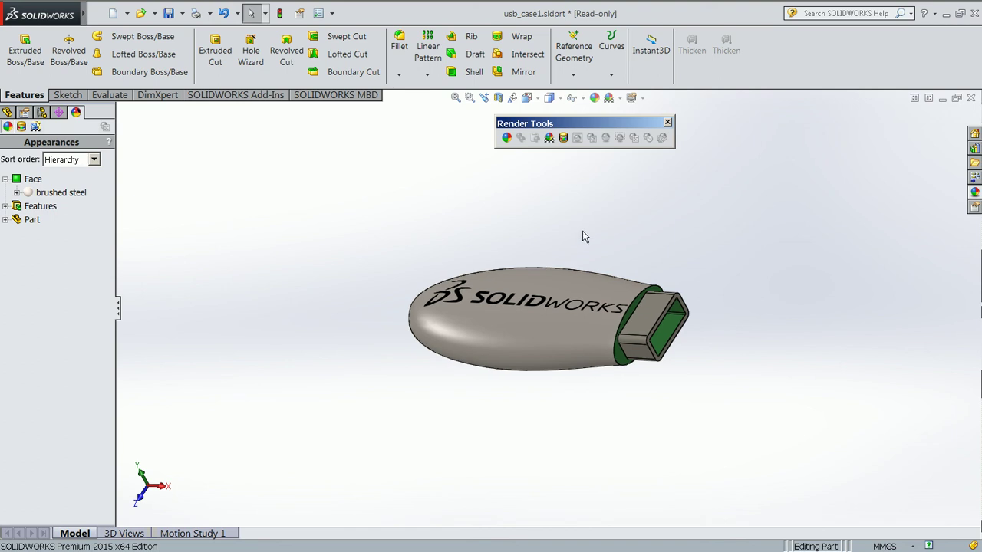